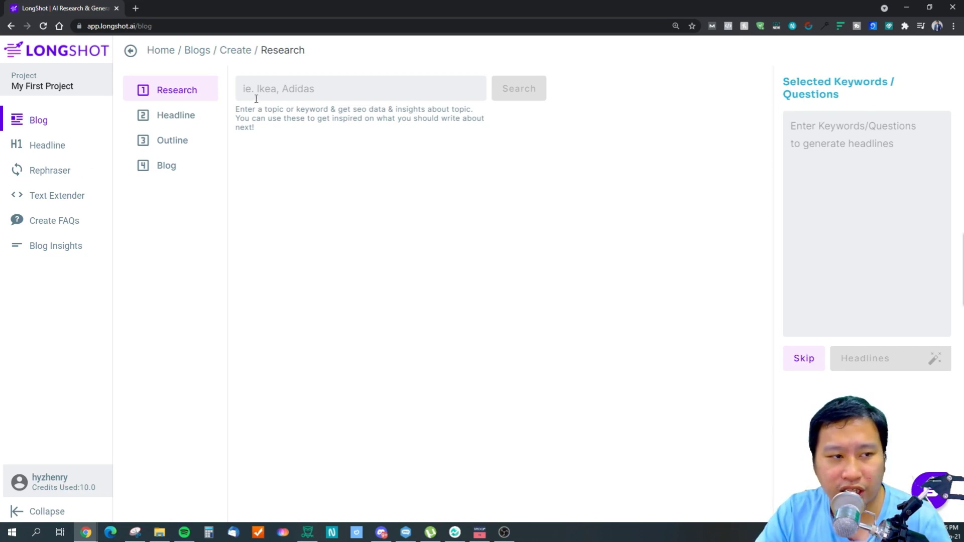
Step: Research the topic "WooFunnels" to get its keyword and question data
{"action": "left_click", "coordinate": [303, 85]}
{"action": "type", "text": "Woof"}
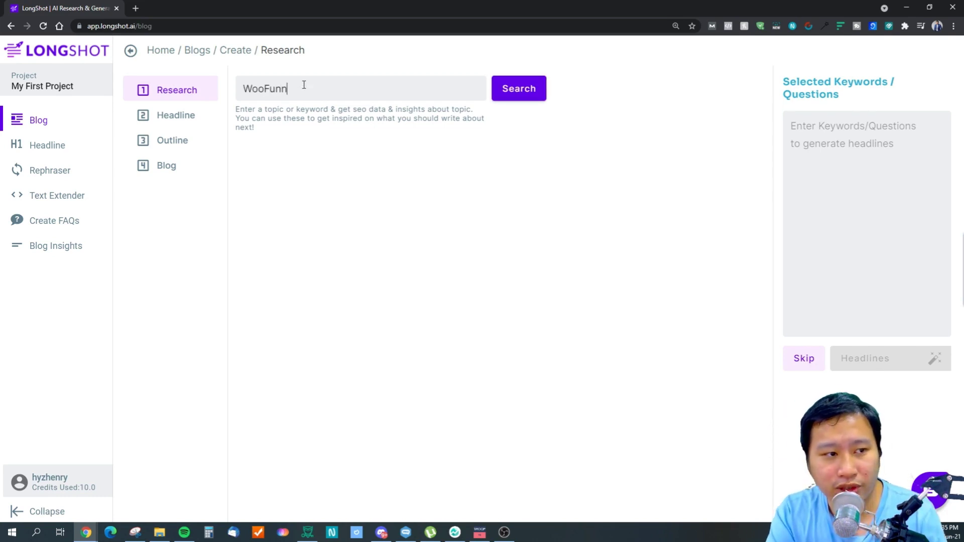
{"action": "left_click", "coordinate": [522, 94]}
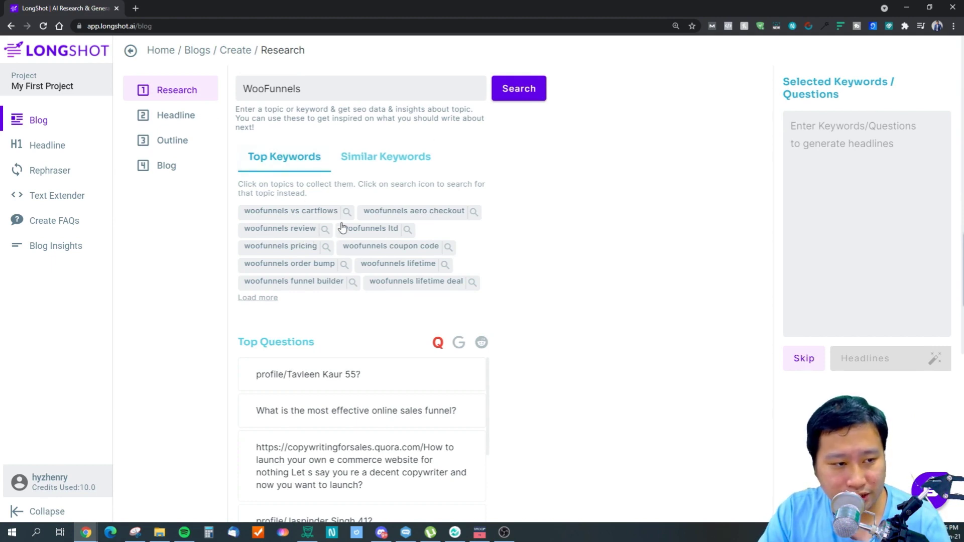
Step: Collect the top keywords woofunnels vs cartflows, woofunnels review, woofunnels pricing, woofunnels order bump and woofunnels funnel builder
{"action": "left_click", "coordinate": [321, 213]}
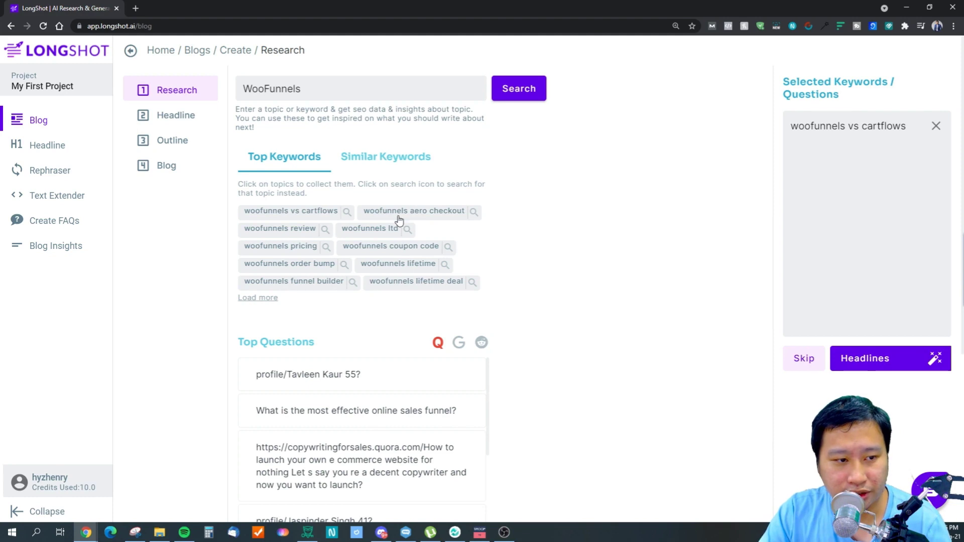
{"action": "left_click", "coordinate": [283, 236]}
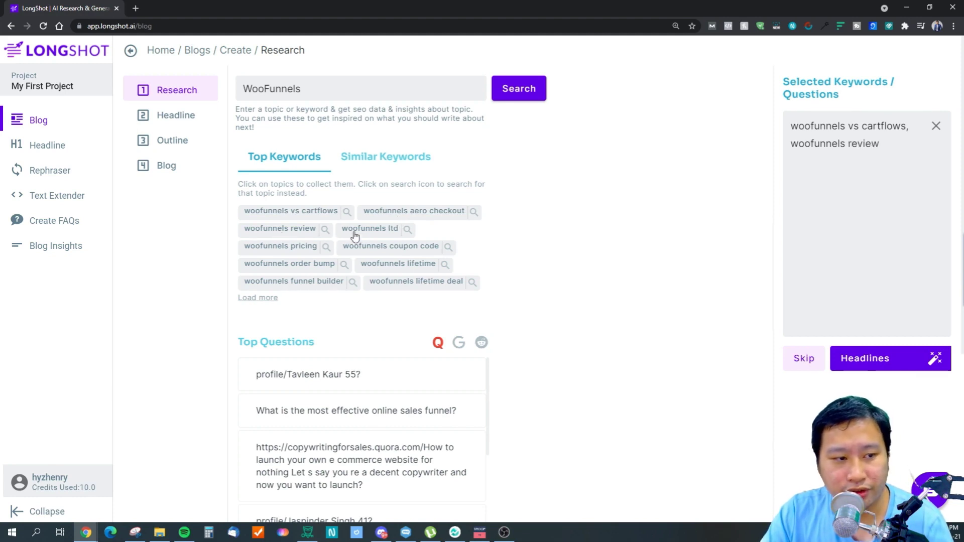
{"action": "left_click", "coordinate": [279, 251]}
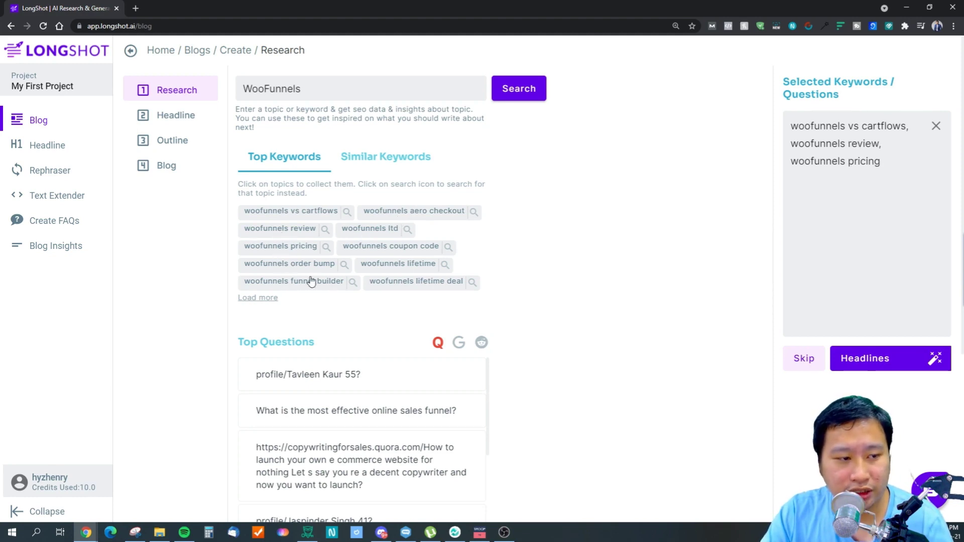
{"action": "left_click", "coordinate": [295, 265]}
{"action": "left_click", "coordinate": [312, 282]}
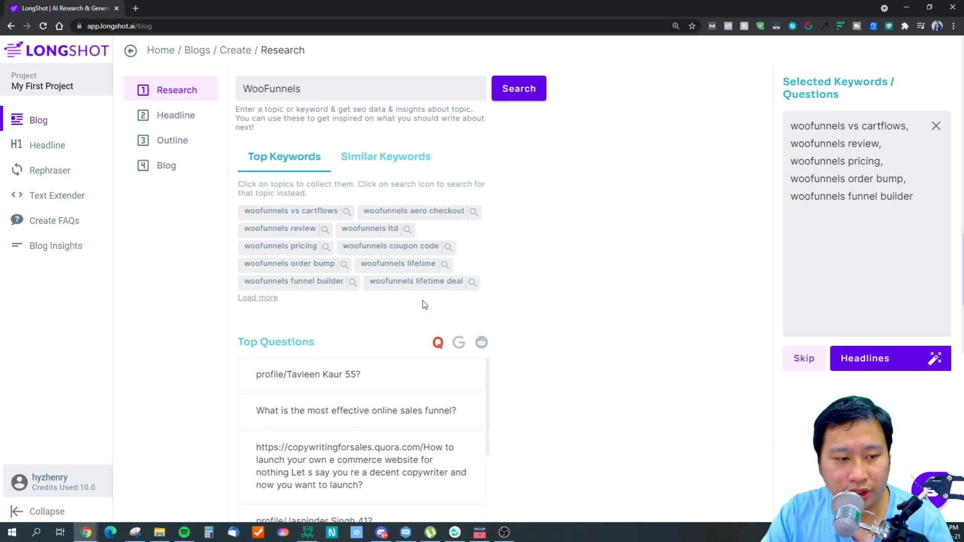
Step: Examine the remaining top keywords, the top questions, the search volume and the similar keywords for the topic
{"action": "left_click", "coordinate": [259, 300]}
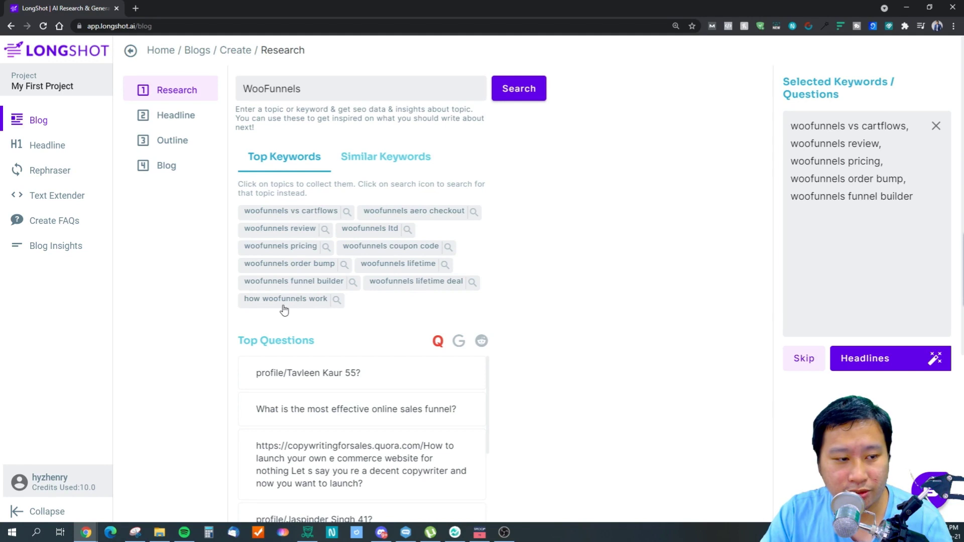
{"action": "scroll", "coordinate": [507, 301], "scroll_direction": "down", "scroll_amount": 1}
{"action": "scroll", "coordinate": [506, 302], "scroll_direction": "down", "scroll_amount": 1}
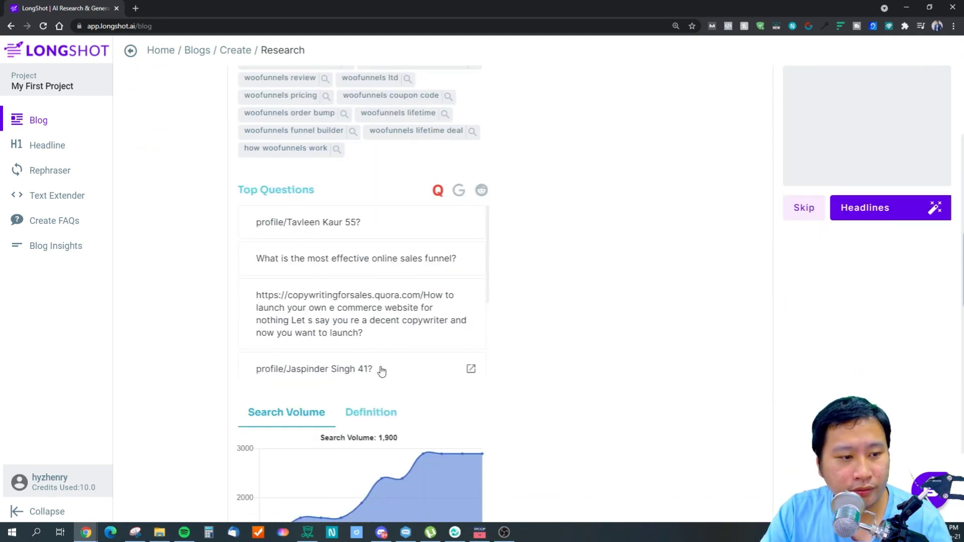
{"action": "scroll", "coordinate": [389, 369], "scroll_direction": "down", "scroll_amount": 2}
{"action": "scroll", "coordinate": [540, 435], "scroll_direction": "down", "scroll_amount": 1}
{"action": "scroll", "coordinate": [540, 435], "scroll_direction": "up", "scroll_amount": 4}
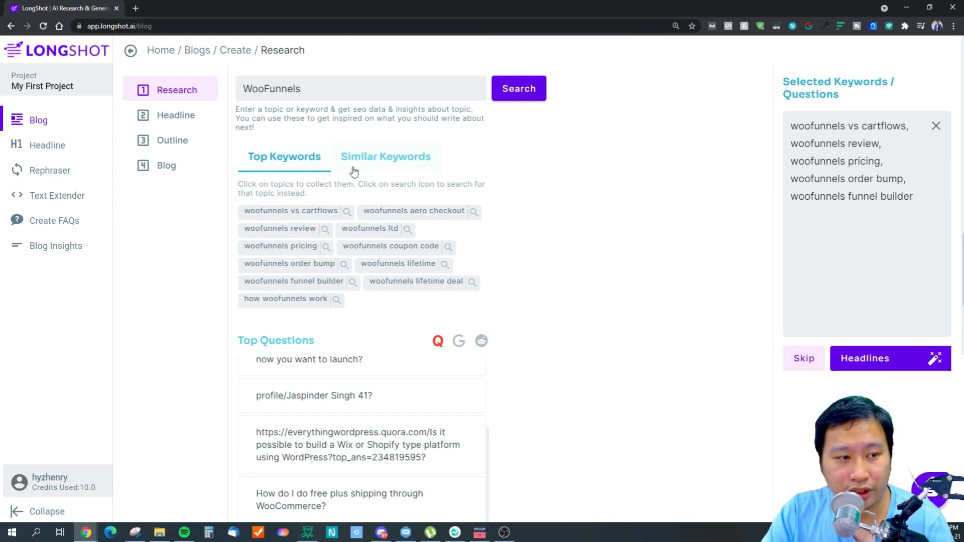
{"action": "left_click", "coordinate": [371, 157]}
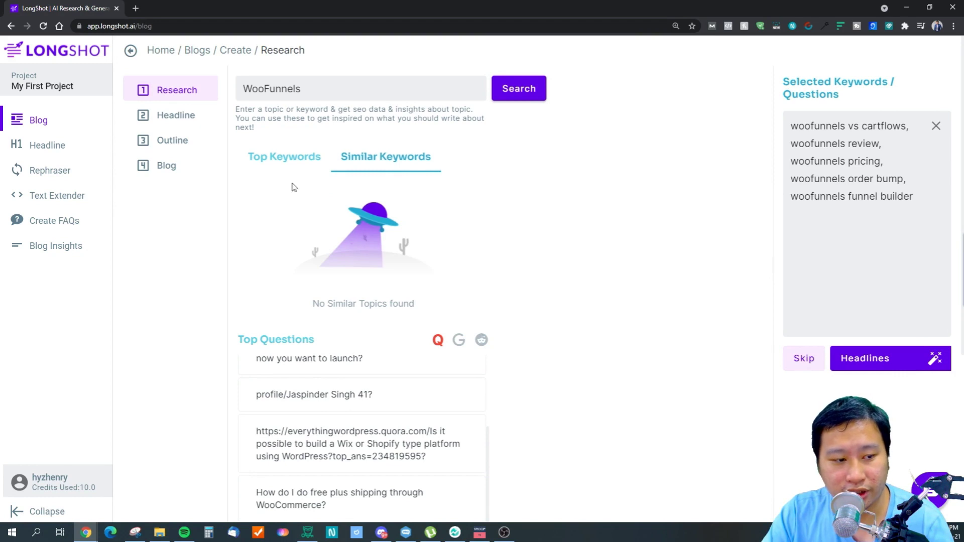
{"action": "left_click", "coordinate": [282, 158]}
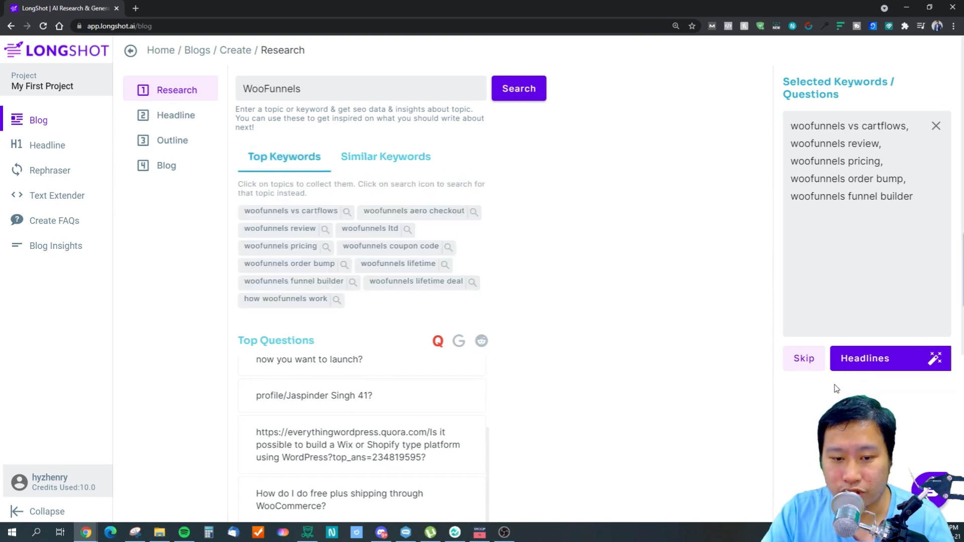
Step: Generate headlines from the collected keywords, regenerate them, and choose "How to Choose a Shopping Cart That Will Keep Customers Coming Back"
{"action": "left_click", "coordinate": [860, 369]}
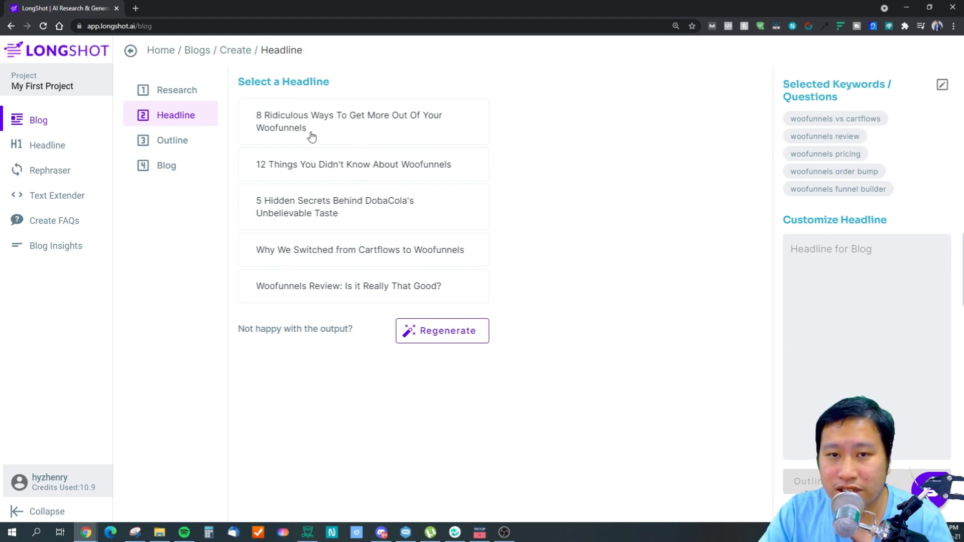
{"action": "left_click", "coordinate": [413, 336]}
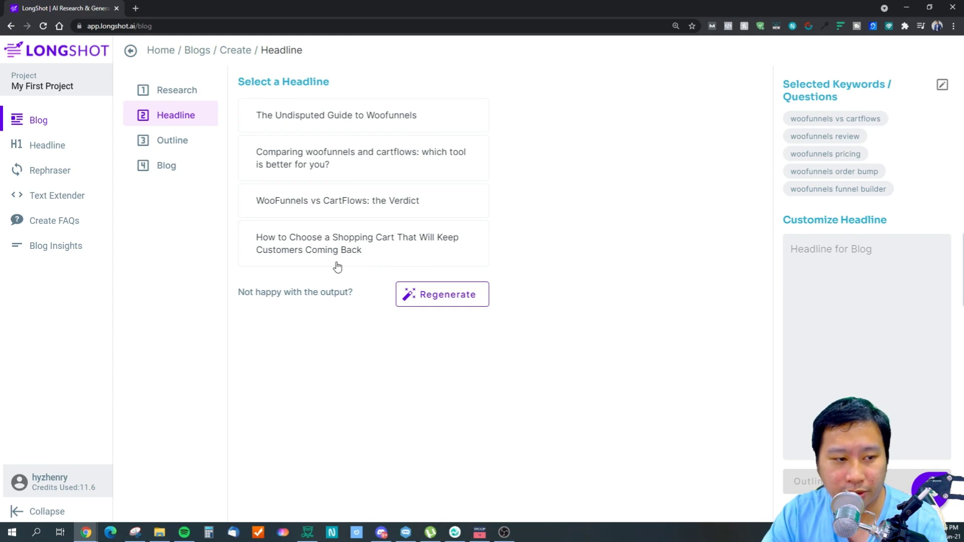
{"action": "left_click", "coordinate": [327, 249]}
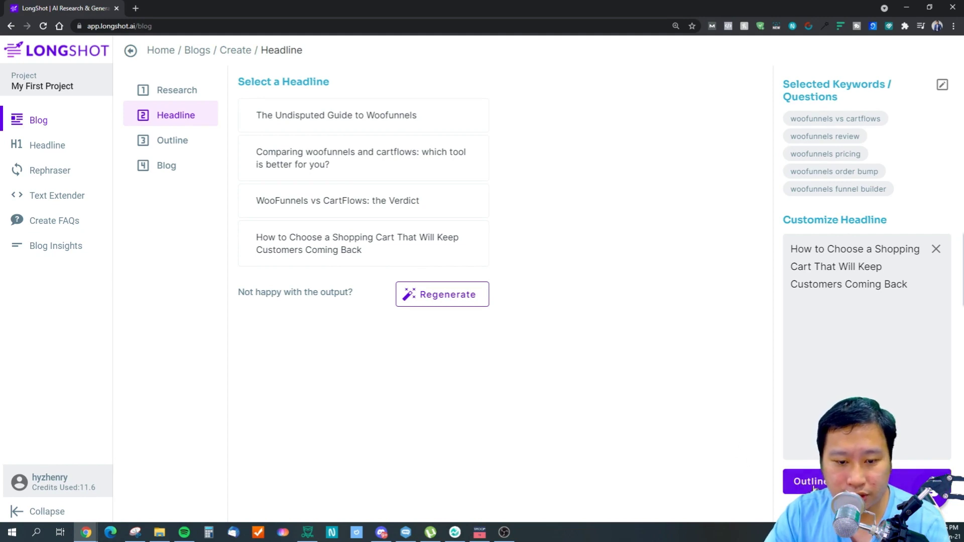
Step: Create a blog outline with 5 subheadlines for the chosen headline
{"action": "left_click", "coordinate": [813, 488]}
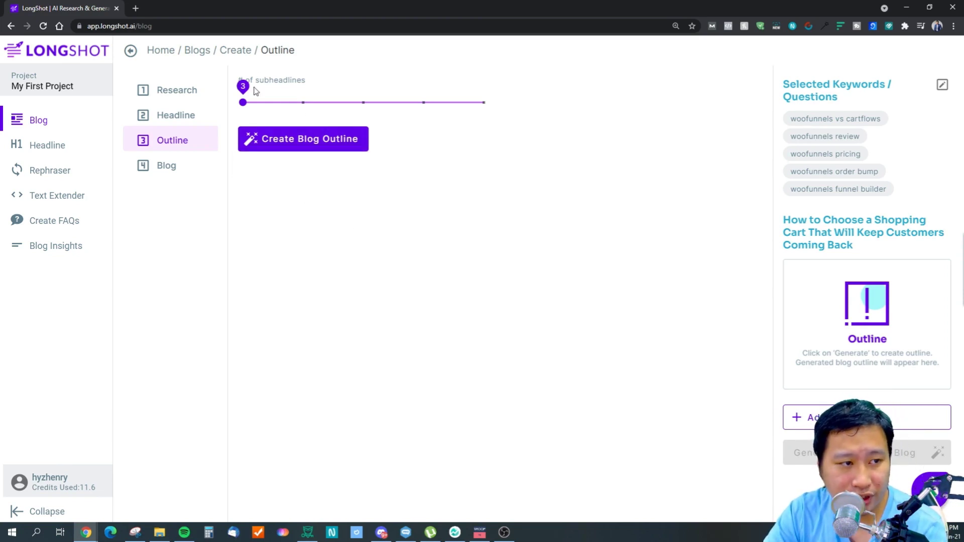
{"action": "left_click_drag", "start_coordinate": [244, 94], "coordinate": [369, 103]}
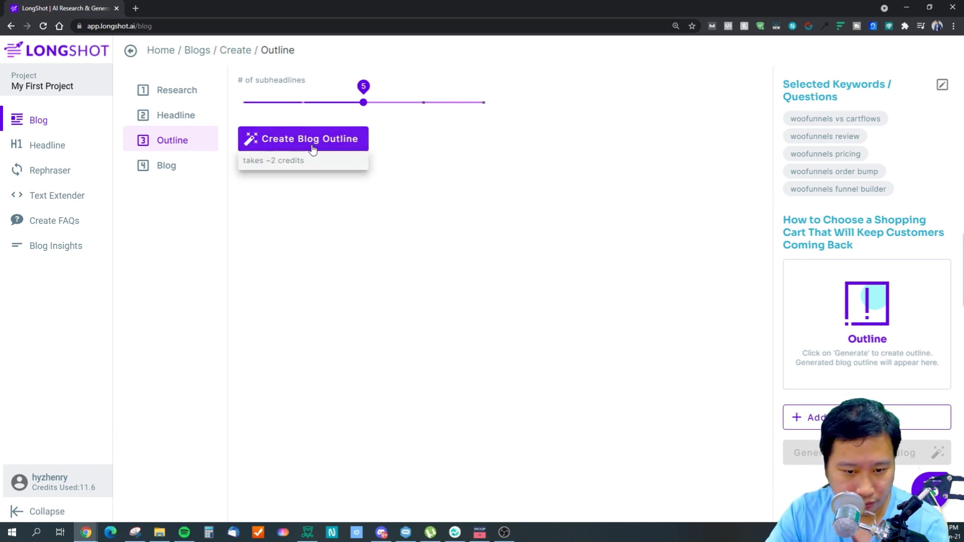
{"action": "left_click", "coordinate": [300, 154]}
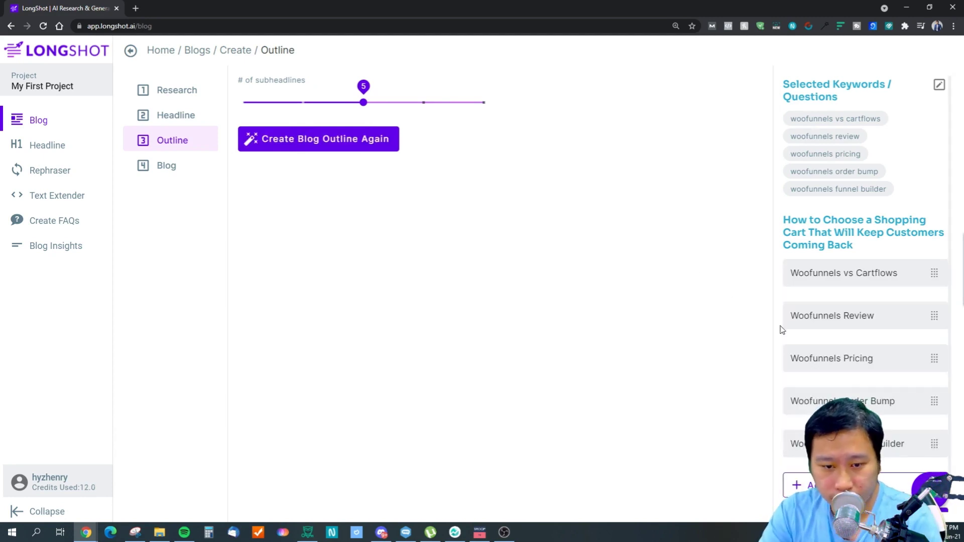
Step: Review the generated subheadlines and create the blog outline again
{"action": "scroll", "coordinate": [823, 351], "scroll_direction": "down", "scroll_amount": 1}
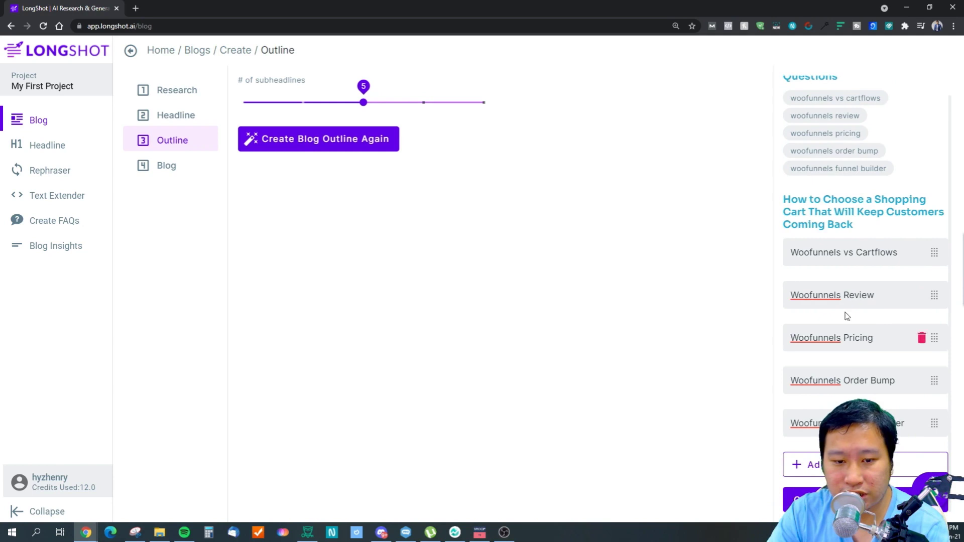
{"action": "right_click", "coordinate": [818, 300]}
{"action": "key", "text": "Escape"}
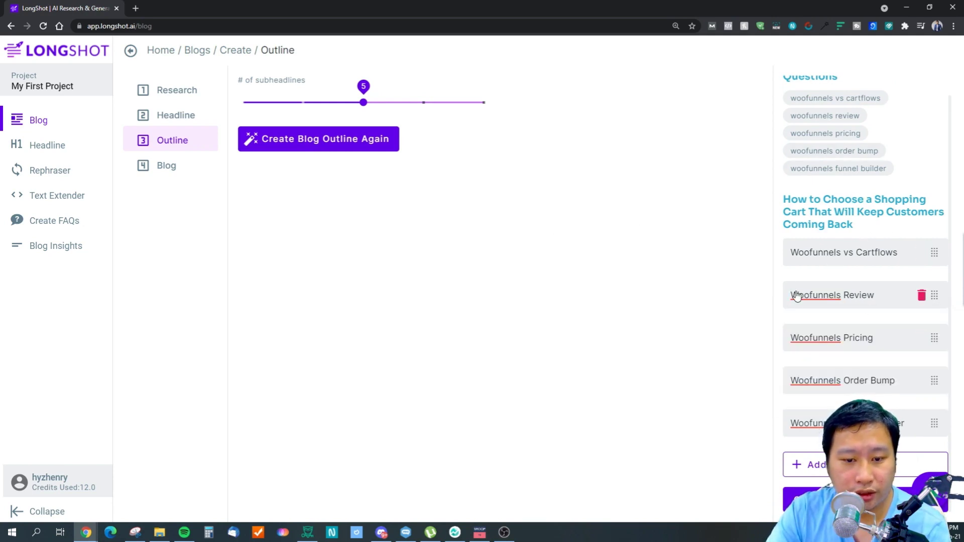
{"action": "left_click", "coordinate": [324, 150]}
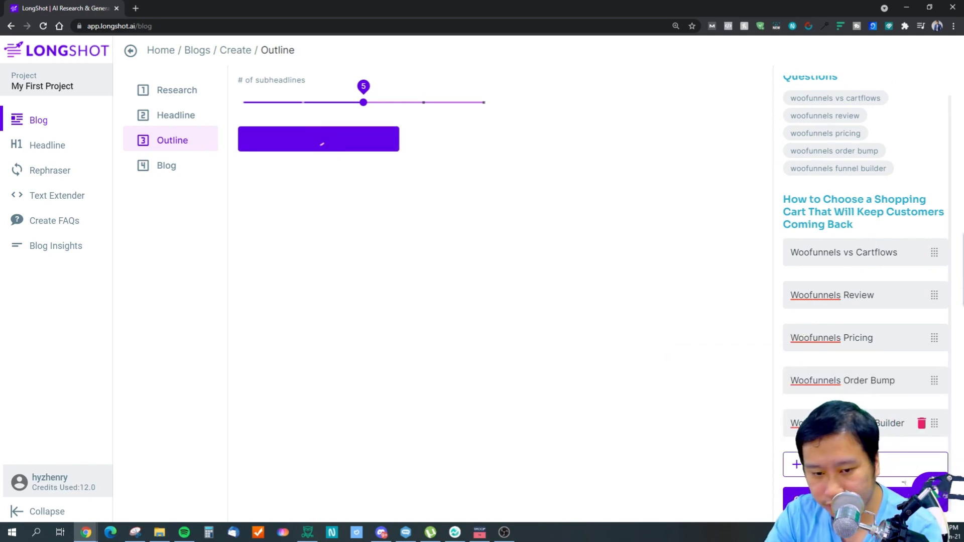
{"action": "mouse_move", "coordinate": [806, 423]}
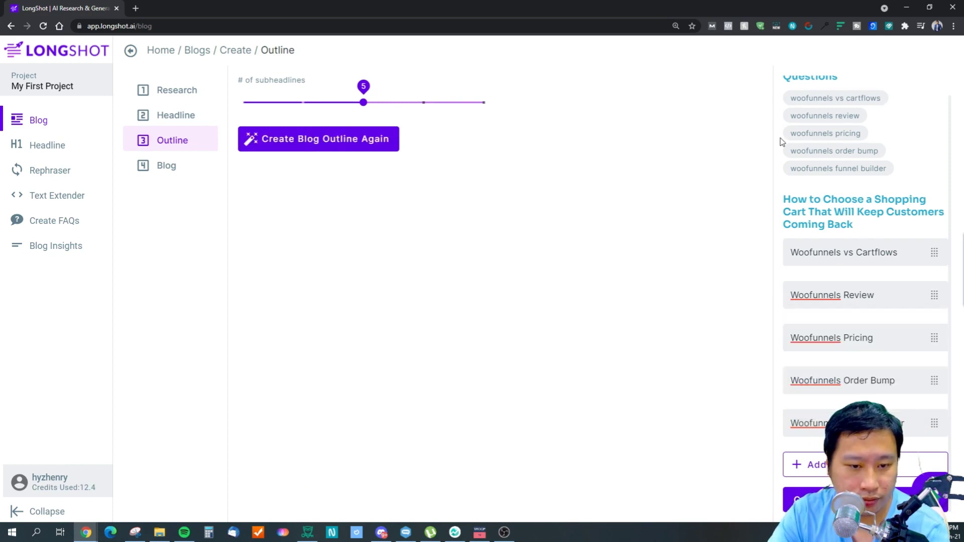
Step: Disable ProWritingAid checking for app.longshot.ai
{"action": "left_click", "coordinate": [889, 27]}
{"action": "left_click", "coordinate": [862, 89]}
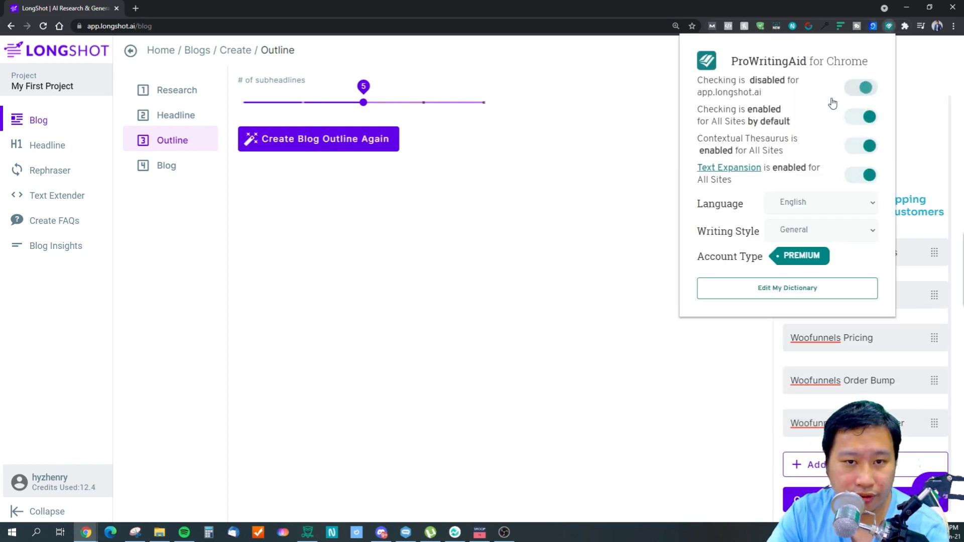
{"action": "left_click", "coordinate": [895, 56]}
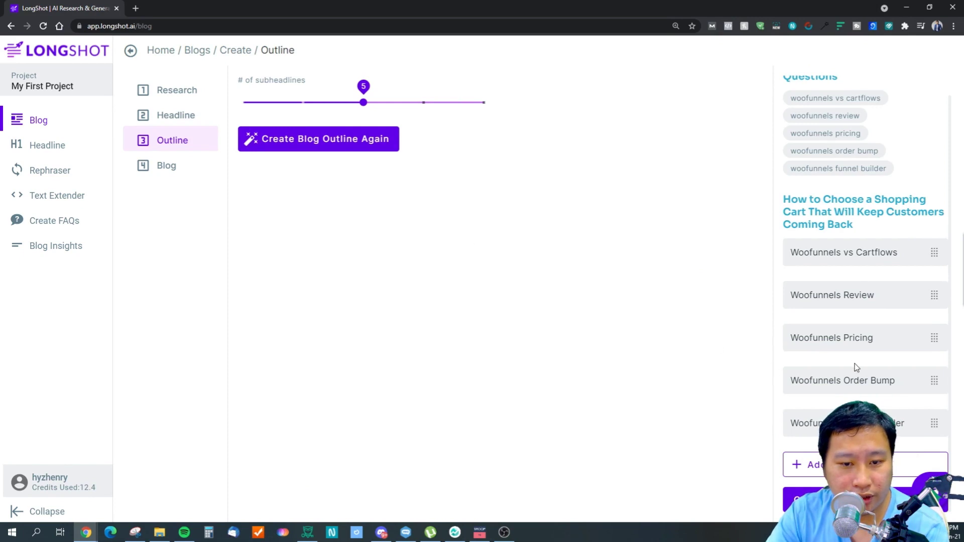
Step: Recreate the outline for a fresh set of subheadlines and generate the blog from it
{"action": "left_click", "coordinate": [339, 141]}
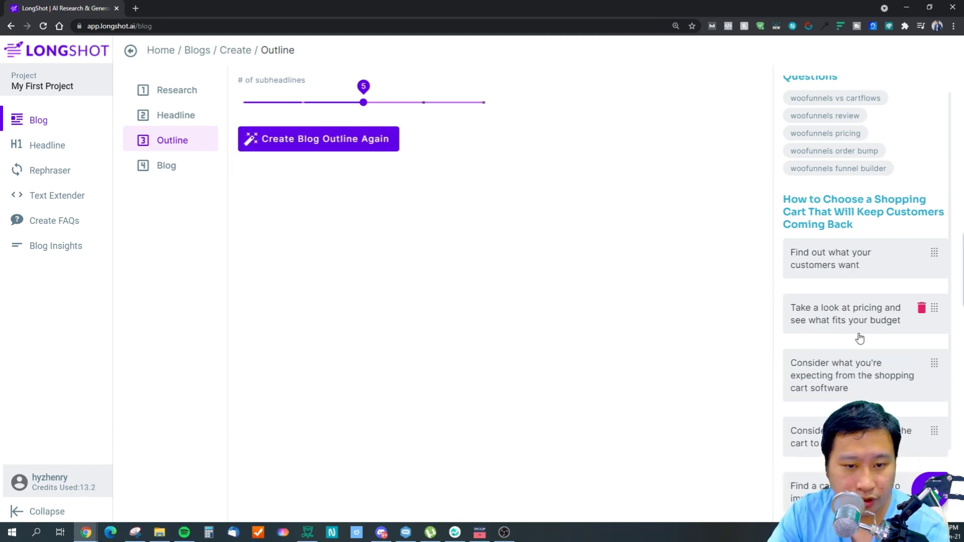
{"action": "scroll", "coordinate": [861, 338], "scroll_direction": "down", "scroll_amount": 1}
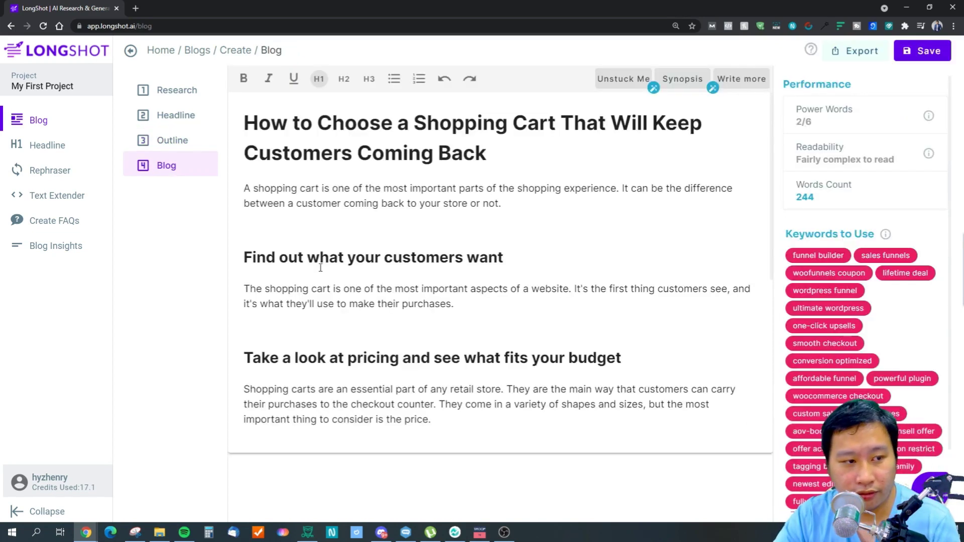
Step: Read through the generated blog and use Expand Content on the whole introductory paragraph below the title
{"action": "scroll", "coordinate": [378, 288], "scroll_direction": "down", "scroll_amount": 6}
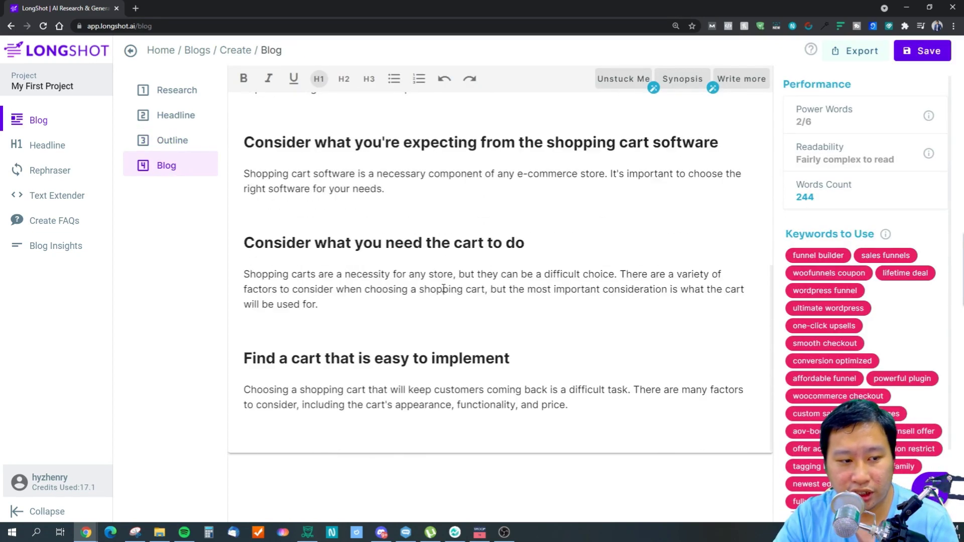
{"action": "scroll", "coordinate": [443, 363], "scroll_direction": "up", "scroll_amount": 6}
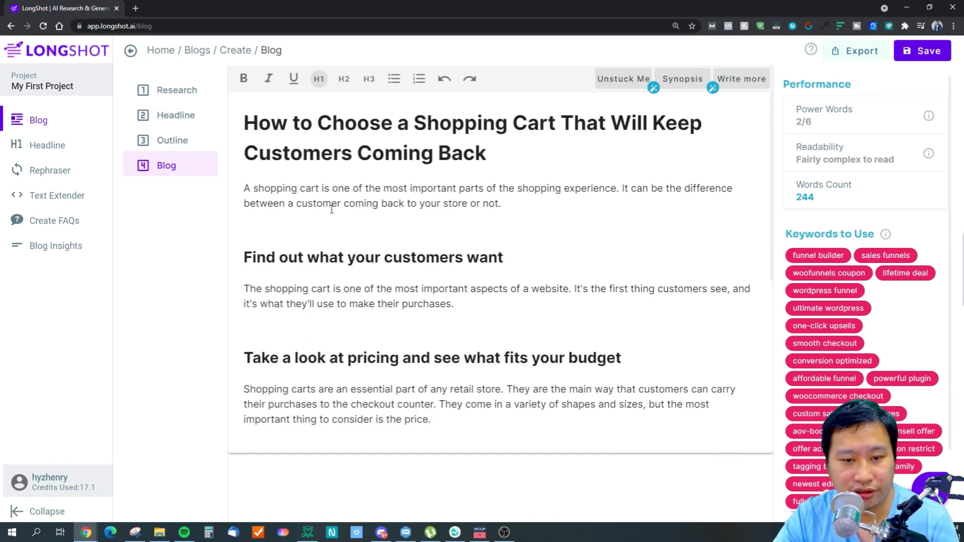
{"action": "scroll", "coordinate": [482, 326], "scroll_direction": "down", "scroll_amount": 6}
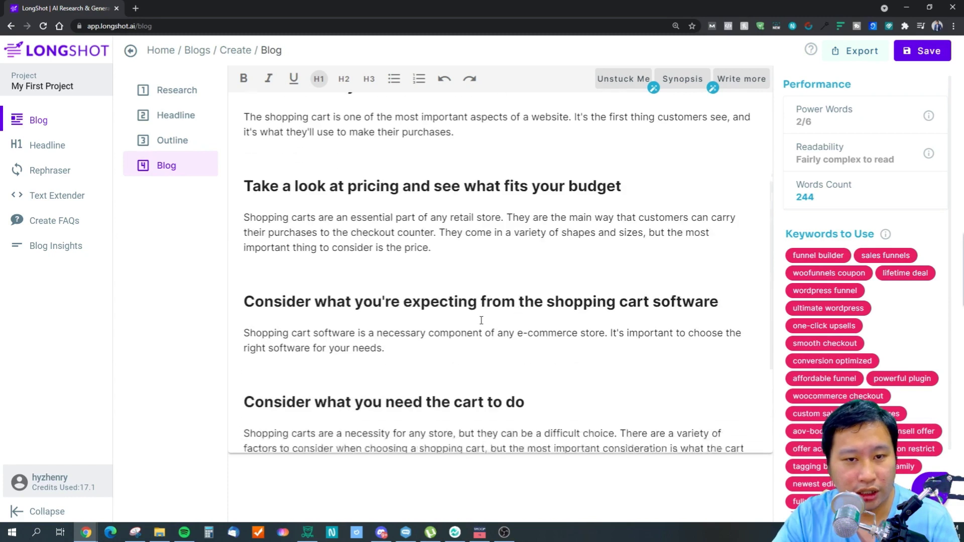
{"action": "scroll", "coordinate": [462, 279], "scroll_direction": "up", "scroll_amount": 6}
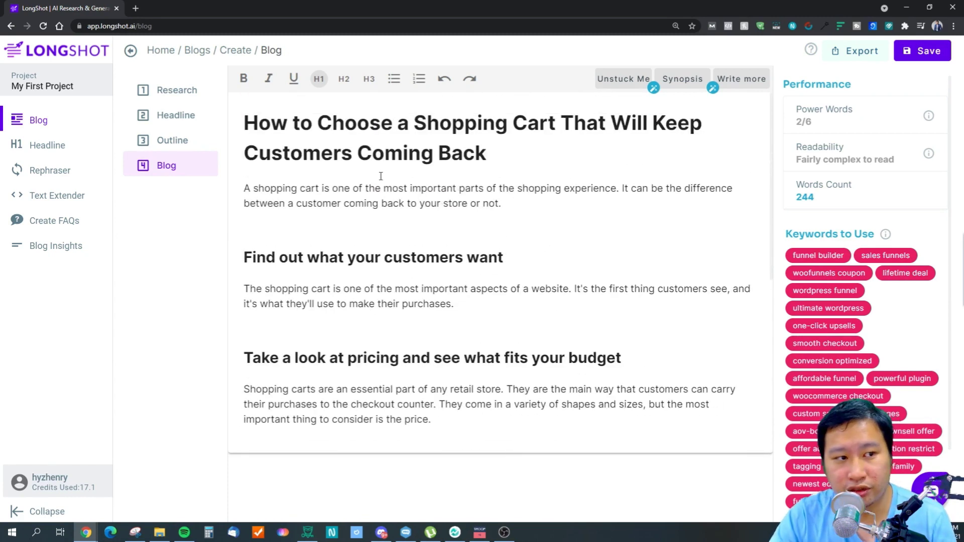
{"action": "left_click_drag", "start_coordinate": [502, 203], "coordinate": [371, 188]}
{"action": "left_click", "coordinate": [510, 209]}
{"action": "left_click_drag", "start_coordinate": [502, 203], "coordinate": [246, 183]}
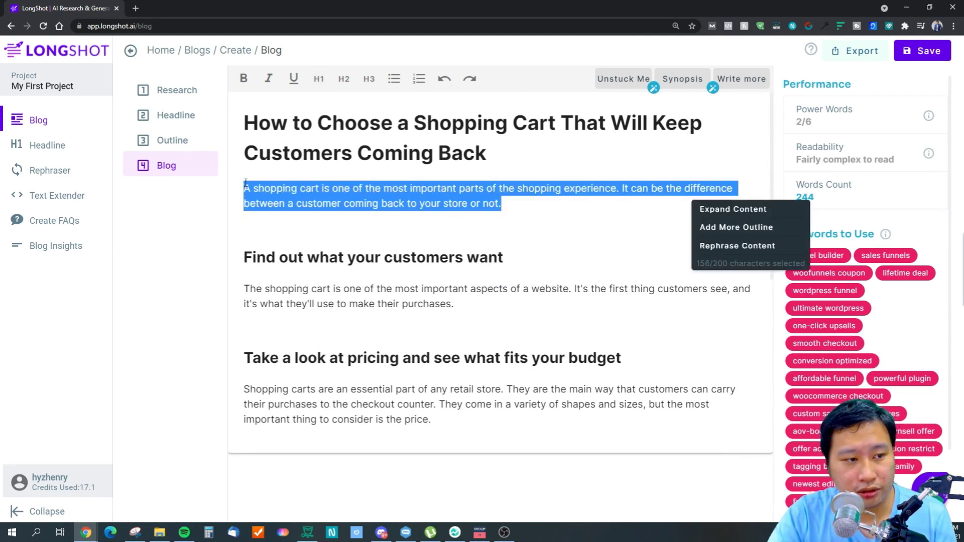
{"action": "left_click", "coordinate": [483, 203]}
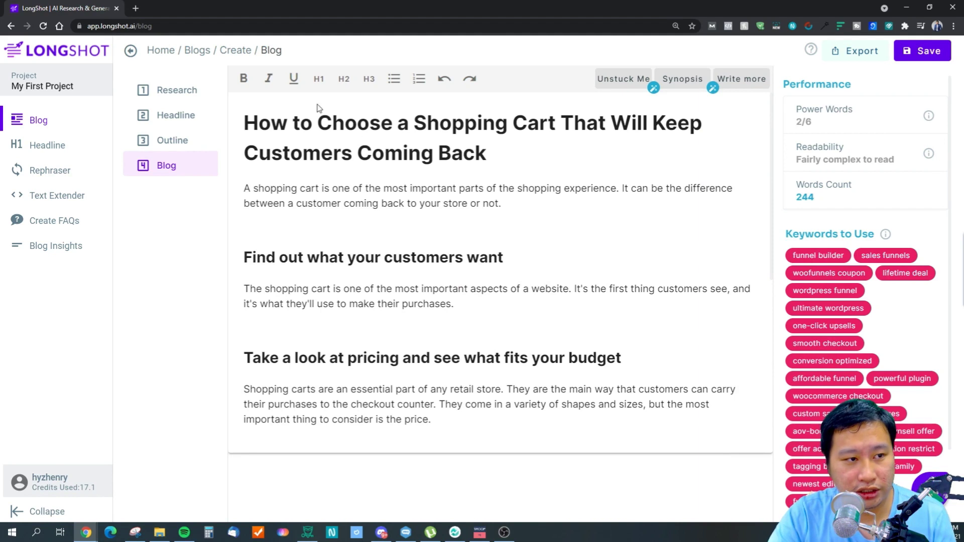
{"action": "left_click_drag", "start_coordinate": [502, 204], "coordinate": [244, 185]}
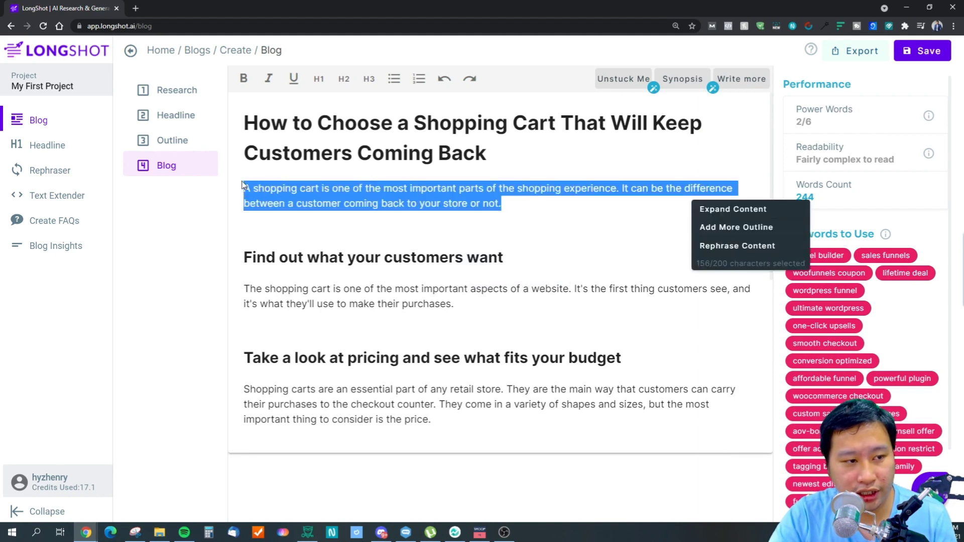
{"action": "left_click", "coordinate": [715, 210]}
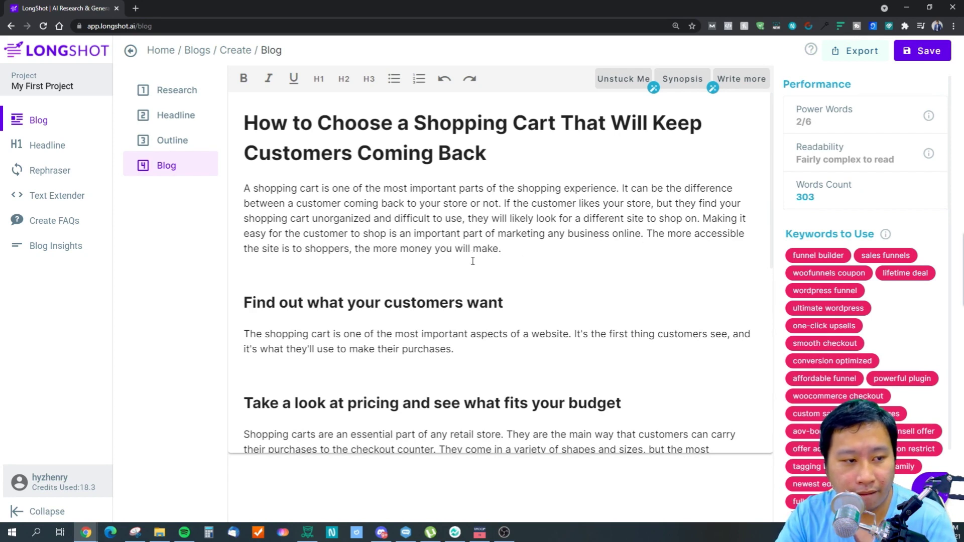
Step: Try inserting a line break within the expanded introductory paragraph and undo it
{"action": "left_click", "coordinate": [496, 245]}
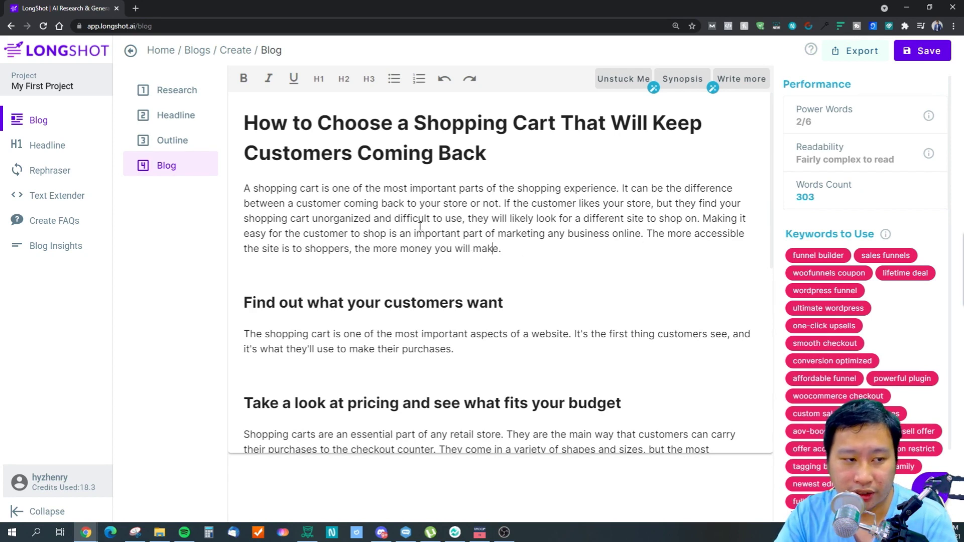
{"action": "left_click", "coordinate": [267, 204]}
{"action": "key", "text": "Return"}
{"action": "key", "text": "ctrl+z"}
{"action": "left_click", "coordinate": [309, 221]}
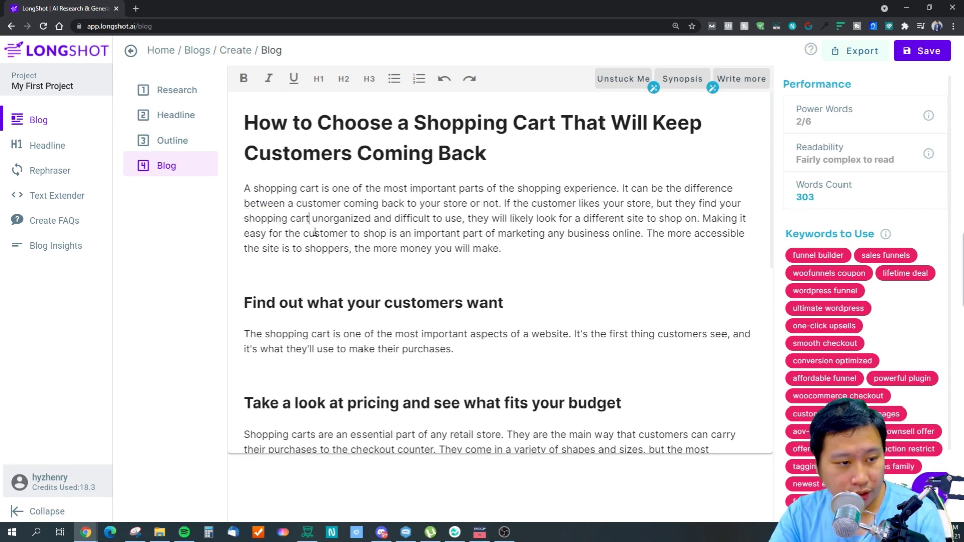
Step: Read through the introduction and the section headed "Find out what your customers want" to judge how well they suit the topic
{"action": "left_click", "coordinate": [376, 334]}
{"action": "scroll", "coordinate": [351, 281], "scroll_direction": "down", "scroll_amount": 2}
{"action": "scroll", "coordinate": [345, 251], "scroll_direction": "up", "scroll_amount": 2}
{"action": "scroll", "coordinate": [344, 251], "scroll_direction": "down", "scroll_amount": 2}
{"action": "scroll", "coordinate": [360, 276], "scroll_direction": "up", "scroll_amount": 2}
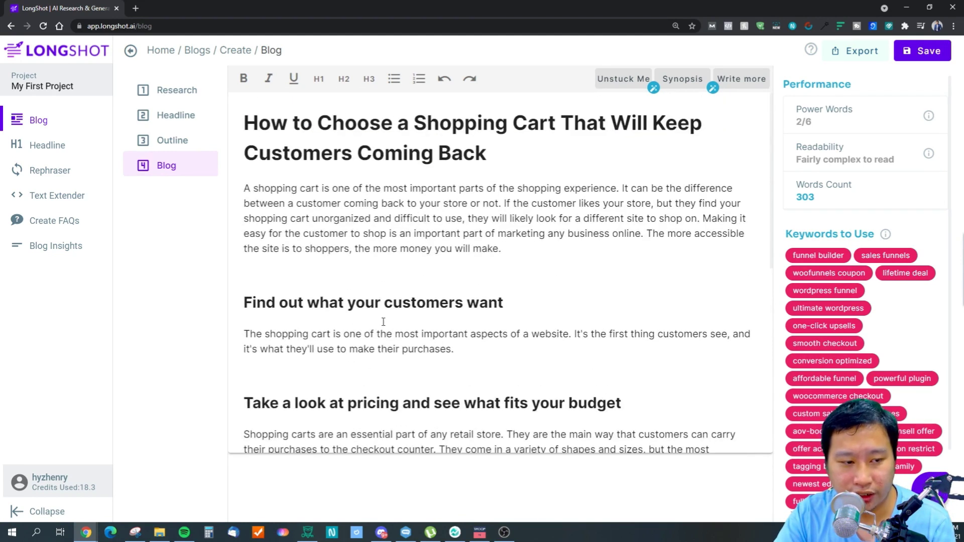
{"action": "scroll", "coordinate": [371, 302], "scroll_direction": "down", "scroll_amount": 2}
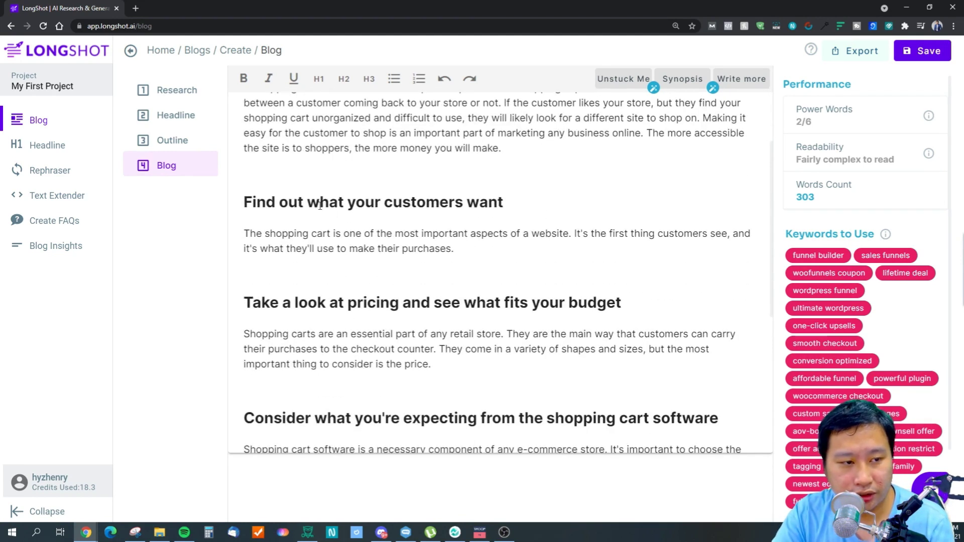
{"action": "left_click_drag", "start_coordinate": [503, 202], "coordinate": [244, 202]}
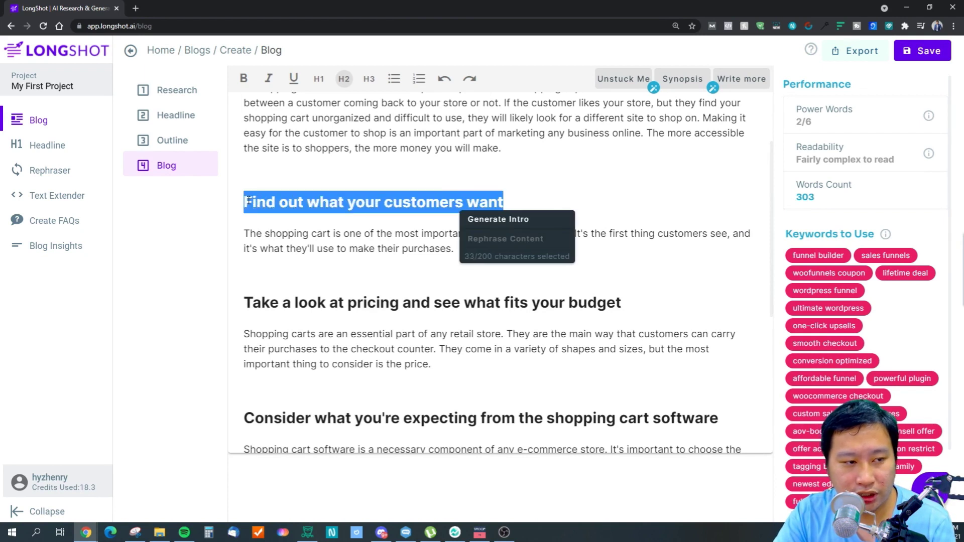
{"action": "left_click", "coordinate": [348, 269]}
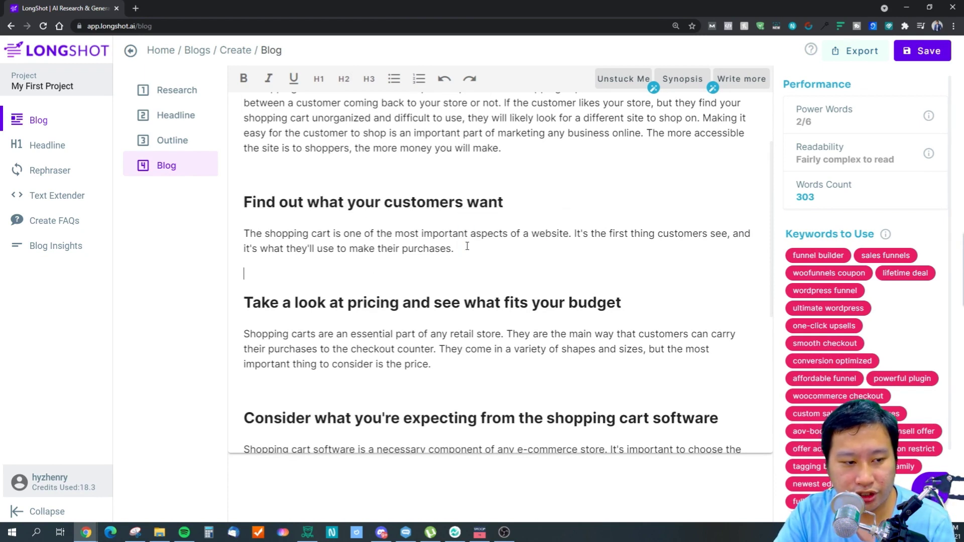
{"action": "left_click_drag", "start_coordinate": [504, 202], "coordinate": [258, 200]}
{"action": "left_click", "coordinate": [333, 231]}
{"action": "scroll", "coordinate": [374, 229], "scroll_direction": "up", "scroll_amount": 3}
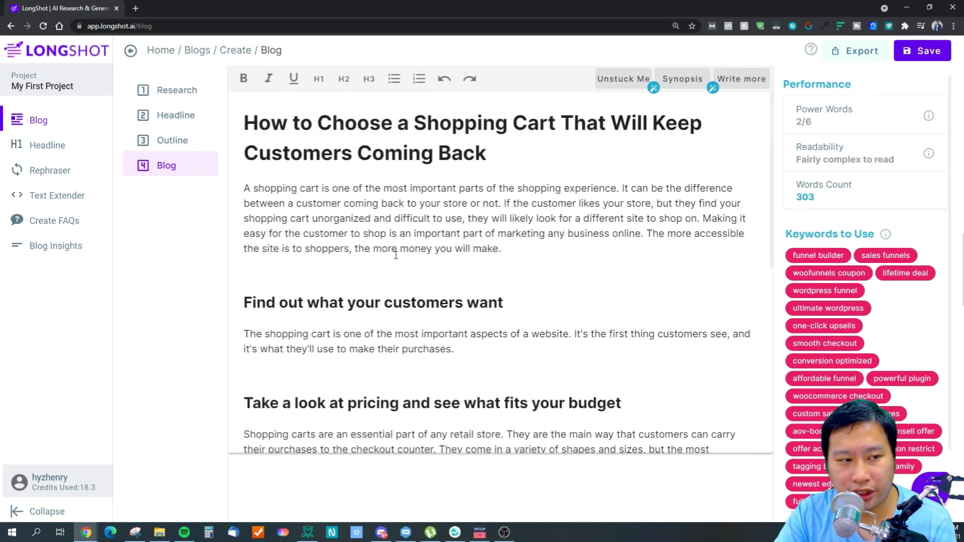
Step: Try rewording the subheading "Find out what your customers want" as "What kind of store do you run?" and clear the attempted wording
{"action": "left_click_drag", "start_coordinate": [511, 300], "coordinate": [246, 284]}
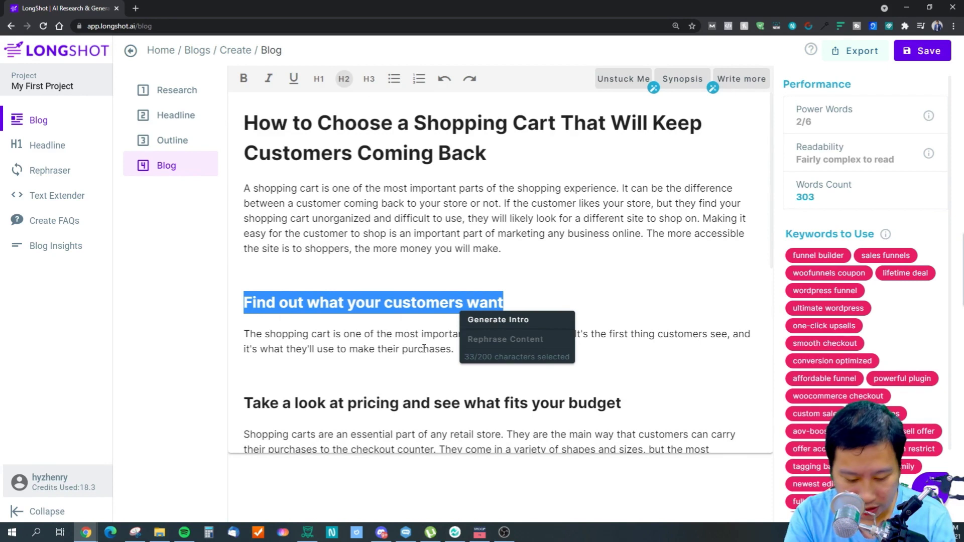
{"action": "type", "text": "What kind of Stor"}
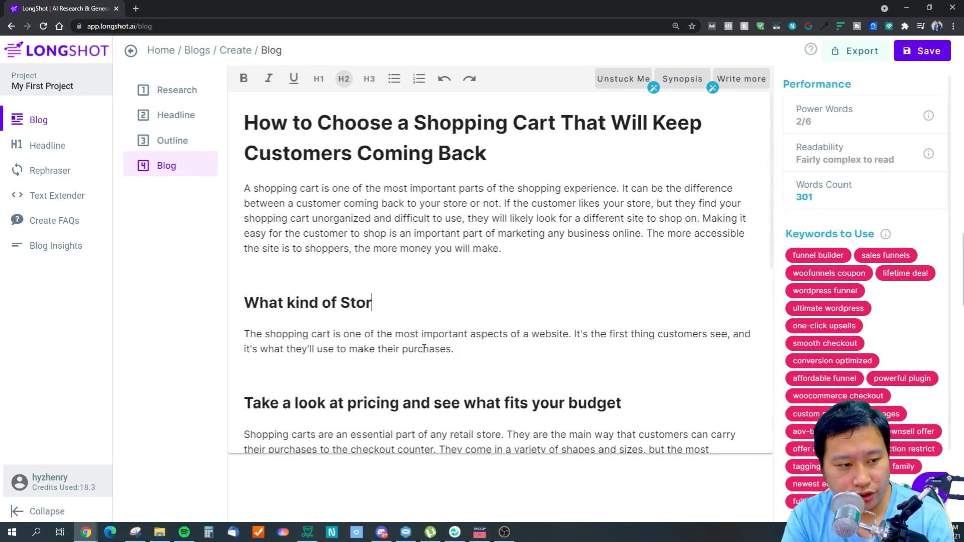
{"action": "key", "text": "BackSpace"}
{"action": "key", "text": "BackSpace"}
{"action": "key", "text": "BackSpace"}
{"action": "type", "text": "tore Do"}
{"action": "key", "text": "BackSpace"}
{"action": "key", "text": "BackSpace"}
{"action": "key", "text": "BackSpace"}
{"action": "key", "text": "BackSpace"}
{"action": "key", "text": "BackSpace"}
{"action": "key", "text": "BackSpace"}
{"action": "key", "text": "BackSpace"}
{"action": "key", "text": "BackSpace"}
{"action": "type", "text": "store do you run? Do you have many simi"}
{"action": "key", "text": "BackSpace"}
{"action": "key", "text": "BackSpace"}
{"action": "key", "text": "BackSpace"}
{"action": "key", "text": "BackSpace"}
{"action": "key", "text": "BackSpace"}
{"action": "key", "text": "BackSpace"}
{"action": "key", "text": "BackSpace"}
{"action": "key", "text": "BackSpace"}
{"action": "key", "text": "BackSpace"}
{"action": "key", "text": "BackSpace"}
{"action": "key", "text": "BackSpace"}
{"action": "key", "text": "BackSpace"}
{"action": "key", "text": "BackSpace"}
{"action": "key", "text": "BackSpace"}
{"action": "key", "text": "BackSpace"}
{"action": "key", "text": "BackSpace"}
{"action": "key", "text": "BackSpace"}
{"action": "key", "text": "BackSpace"}
{"action": "key", "text": "BackSpace"}
{"action": "key", "text": "BackSpace"}
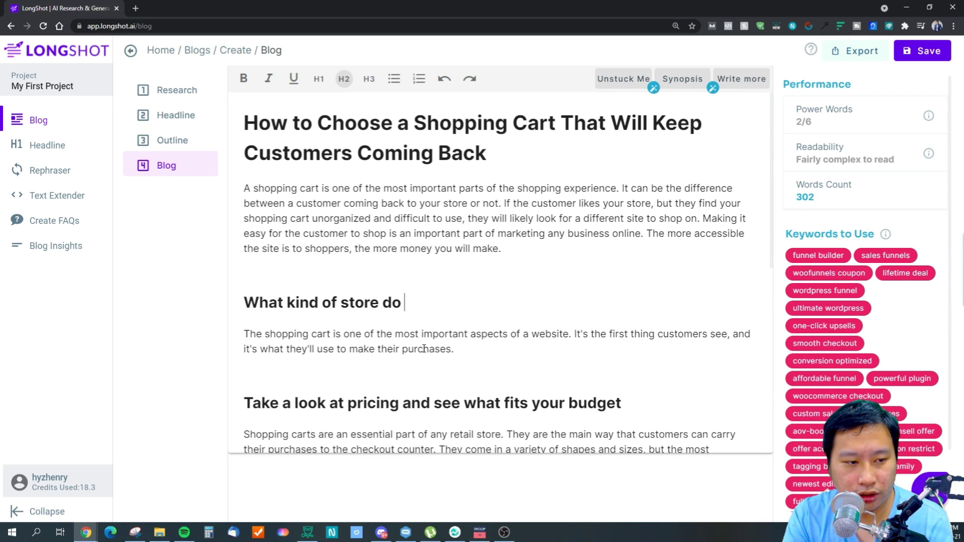
{"action": "key", "text": "BackSpace"}
{"action": "key", "text": "BackSpace"}
{"action": "key", "text": "BackSpace"}
{"action": "key", "text": "BackSpace"}
{"action": "key", "text": "BackSpace"}
{"action": "key", "text": "BackSpace"}
{"action": "key", "text": "BackSpace"}
{"action": "key", "text": "BackSpace"}
{"action": "key", "text": "BackSpace"}
{"action": "key", "text": "BackSpace"}
{"action": "key", "text": "BackSpace"}
{"action": "key", "text": "BackSpace"}
{"action": "key", "text": "BackSpace"}
{"action": "key", "text": "BackSpace"}
{"action": "key", "text": "BackSpace"}
{"action": "key", "text": "BackSpace"}
{"action": "key", "text": "BackSpace"}
{"action": "key", "text": "BackSpace"}
{"action": "key", "text": "BackSpace"}
{"action": "key", "text": "BackSpace"}
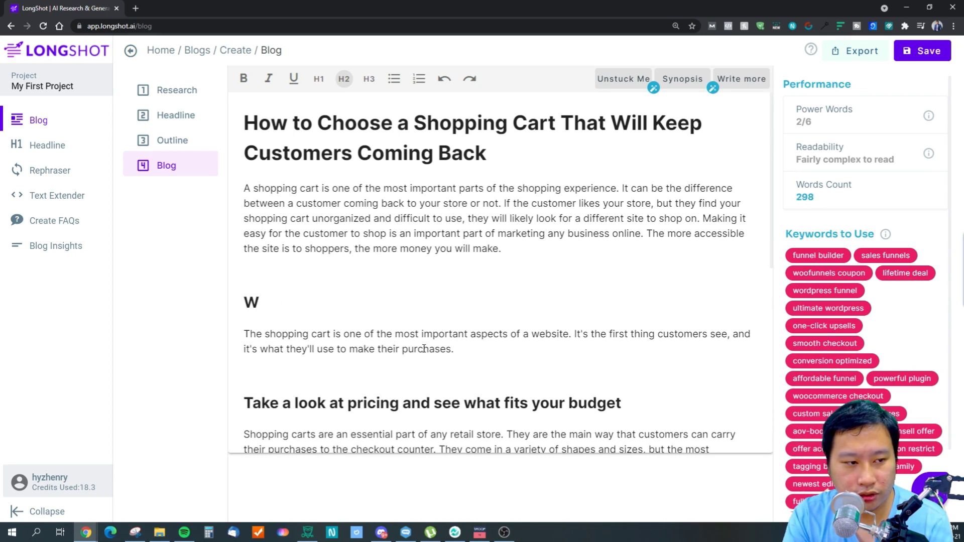
Step: Replace the blog title with "Why You Need a Funnel for Your WooCommerce Store"
{"action": "left_click", "coordinate": [438, 123]}
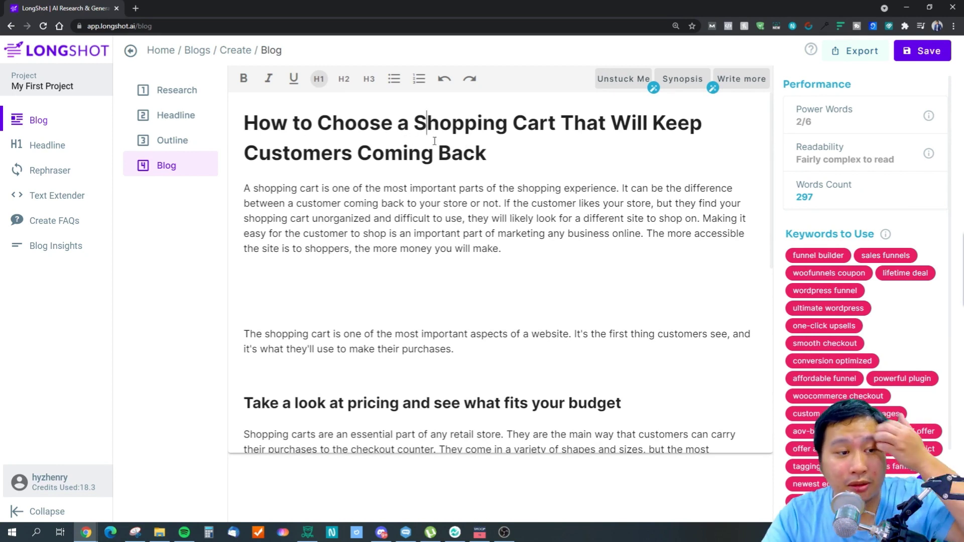
{"action": "left_click_drag", "start_coordinate": [502, 155], "coordinate": [251, 131]}
{"action": "type", "text": "Ho"}
{"action": "key", "text": "BackSpace"}
{"action": "key", "text": "BackSpace"}
{"action": "type", "text": "Wha"}
{"action": "key", "text": "BackSpace"}
{"action": "type", "text": "y Woo"}
{"action": "key", "text": "BackSpace"}
{"action": "key", "text": "BackSpace"}
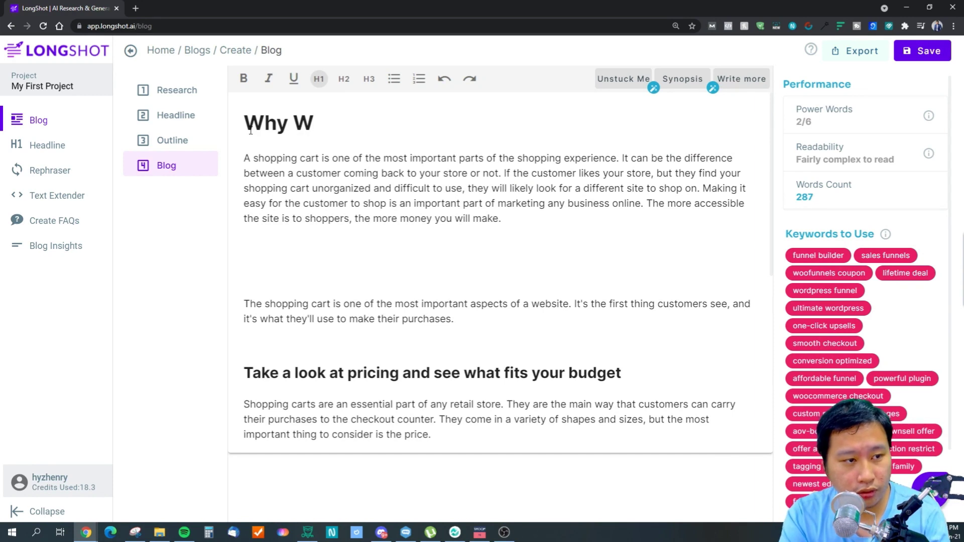
{"action": "key", "text": "BackSpace"}
{"action": "type", "text": "You "}
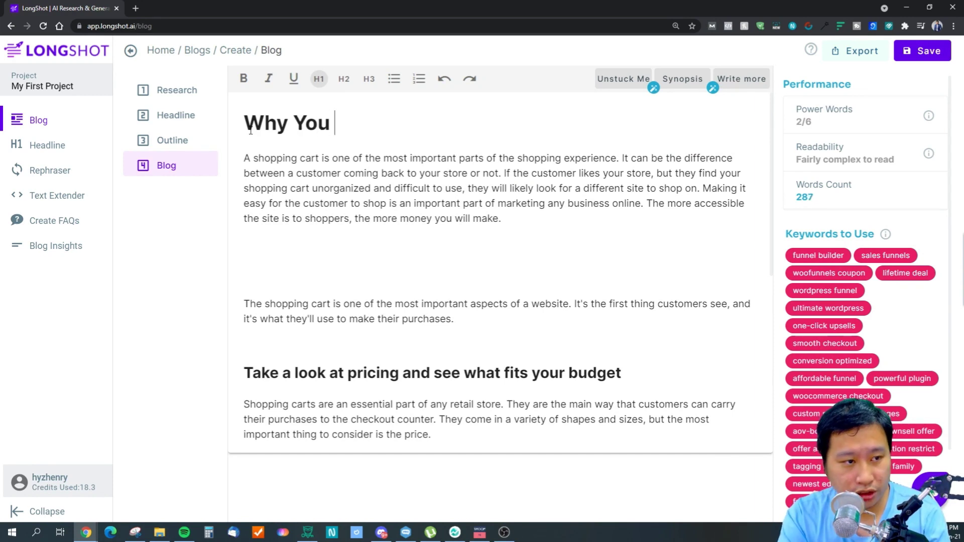
{"action": "type", "text": "Need a "}
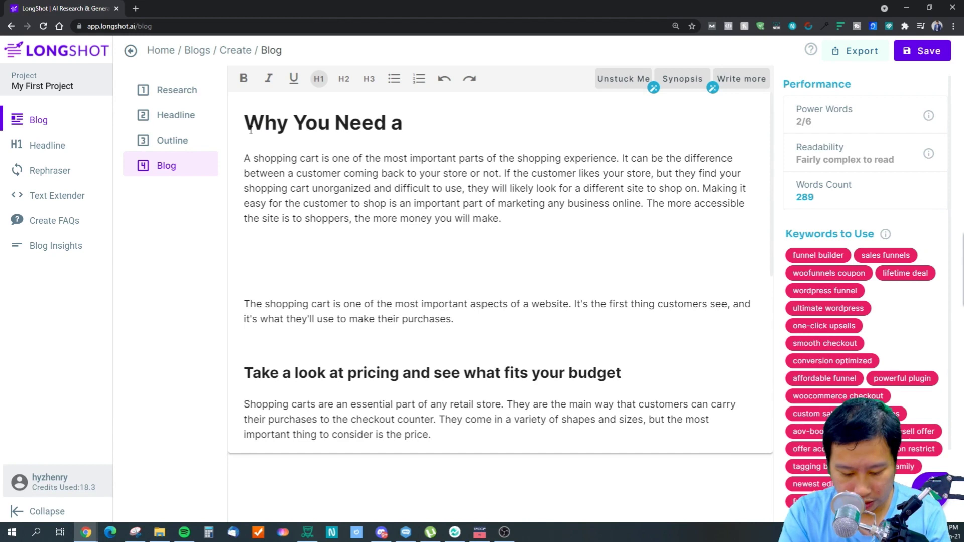
{"action": "type", "text": "Funnel "}
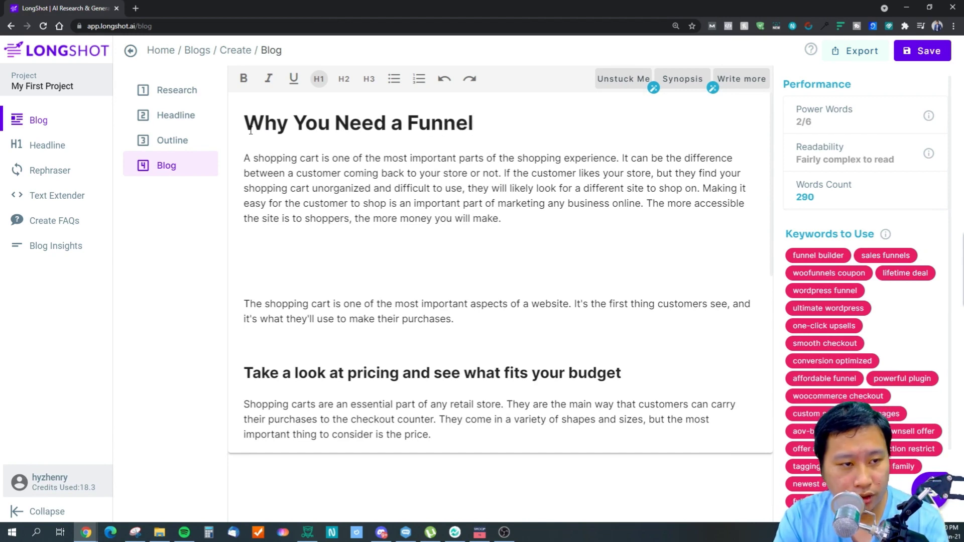
{"action": "type", "text": "for you"}
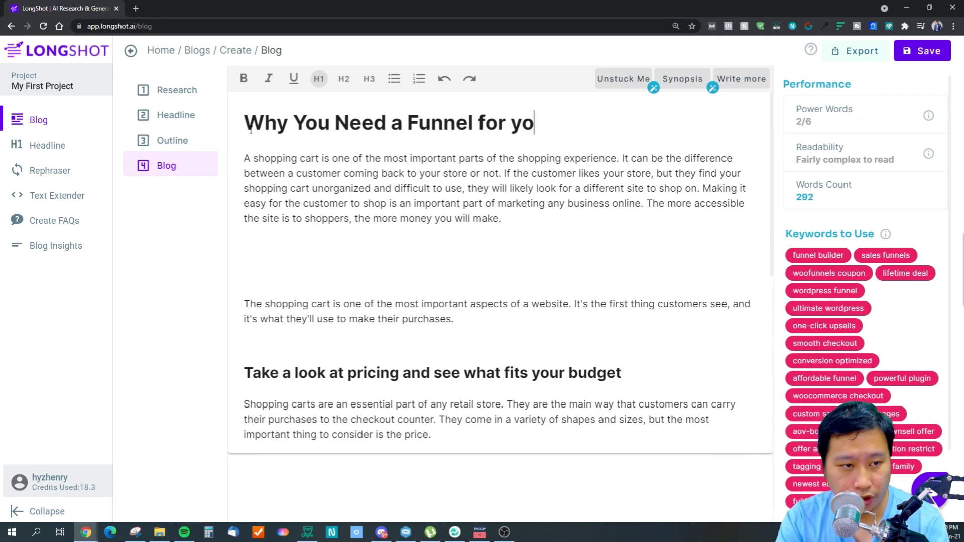
{"action": "key", "text": "BackSpace"}
{"action": "key", "text": "BackSpace"}
{"action": "key", "text": "BackSpace"}
{"action": "type", "text": "Your Woo"}
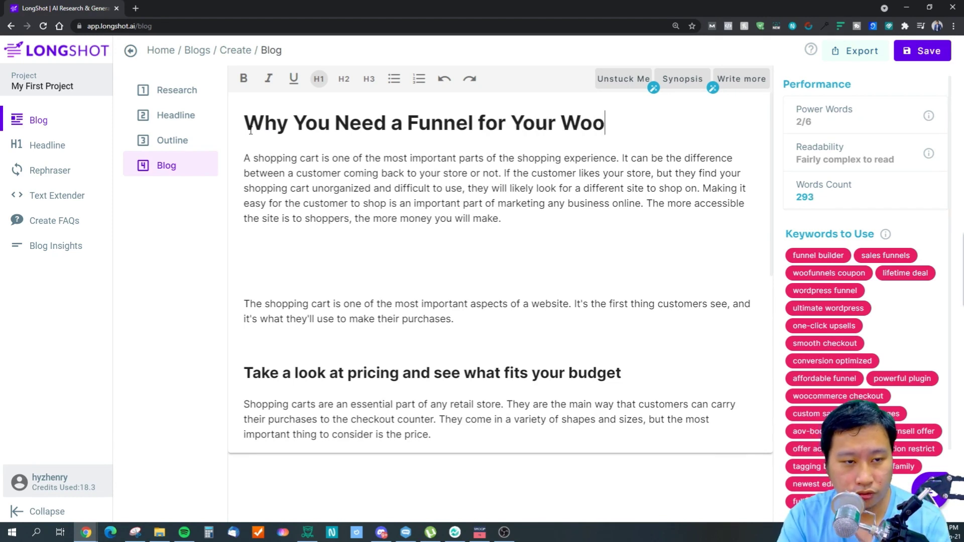
{"action": "type", "text": "Commerce "}
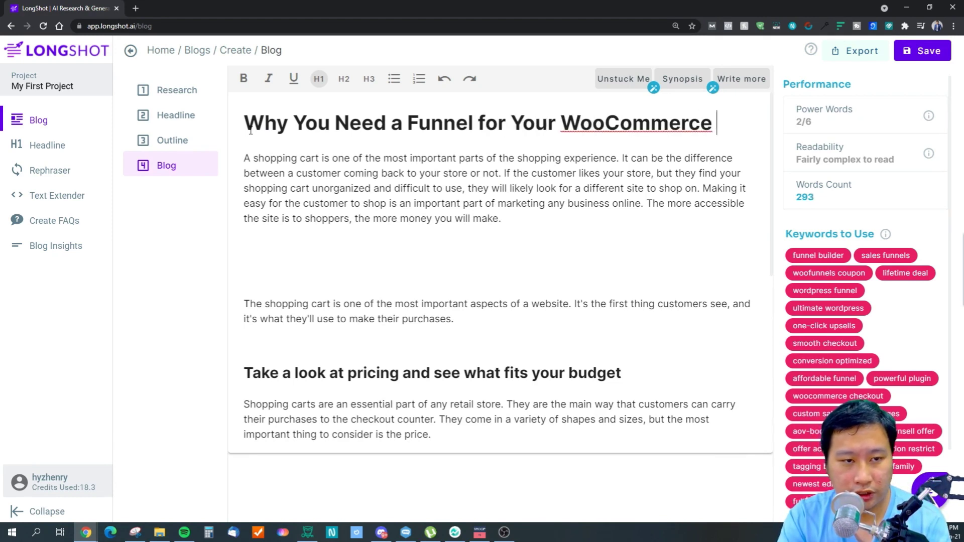
{"action": "type", "text": "Store"}
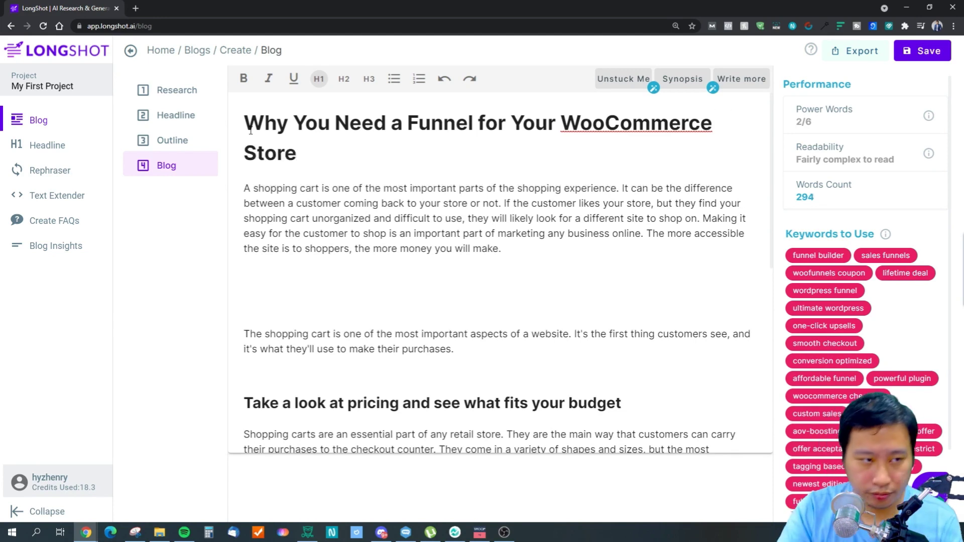
Step: Append " - WooFunnels Review" to the end of the blog title
{"action": "type", "text": " - F"}
{"action": "key", "text": "BackSpace"}
{"action": "type", "text": "wo"}
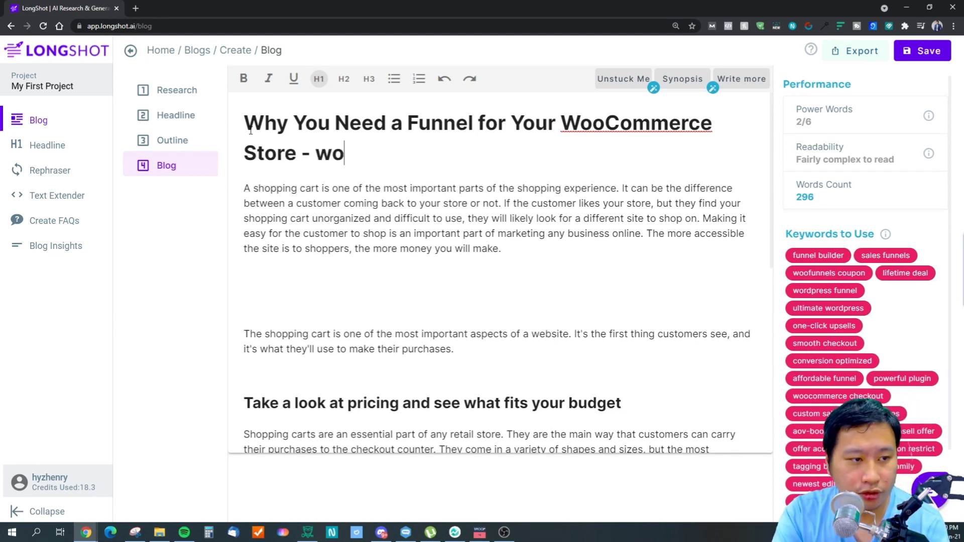
{"action": "key", "text": "BackSpace"}
{"action": "key", "text": "BackSpace"}
{"action": "type", "text": "WooFunnel"}
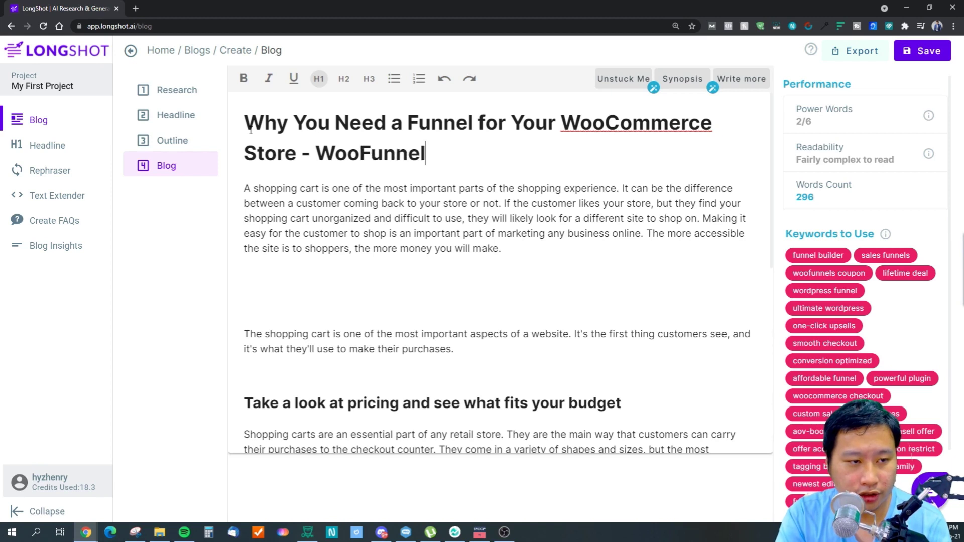
{"action": "type", "text": "s Review"}
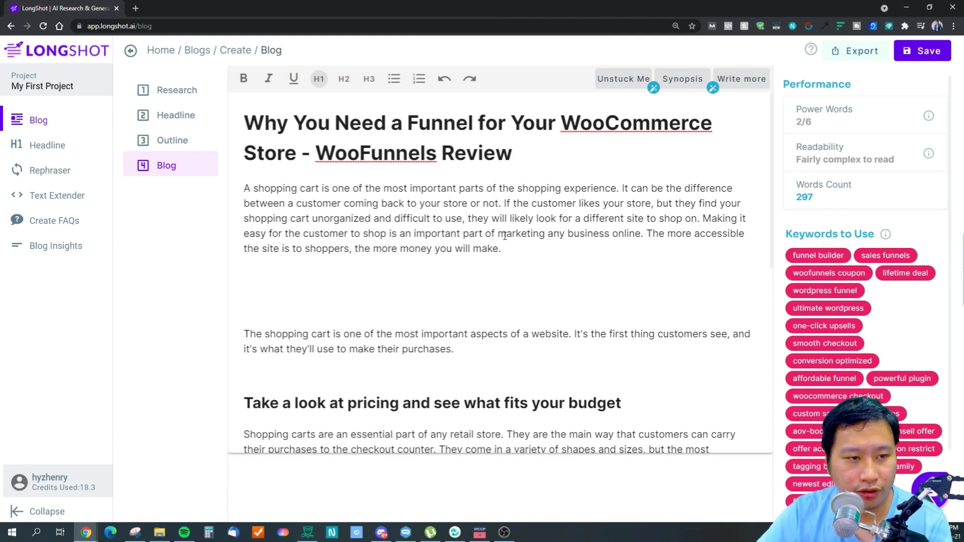
Step: Delete all the text between the title and the "Take a look at pricing" heading, including the empty lines
{"action": "left_click", "coordinate": [524, 251]}
{"action": "left_click_drag", "start_coordinate": [467, 349], "coordinate": [244, 189]}
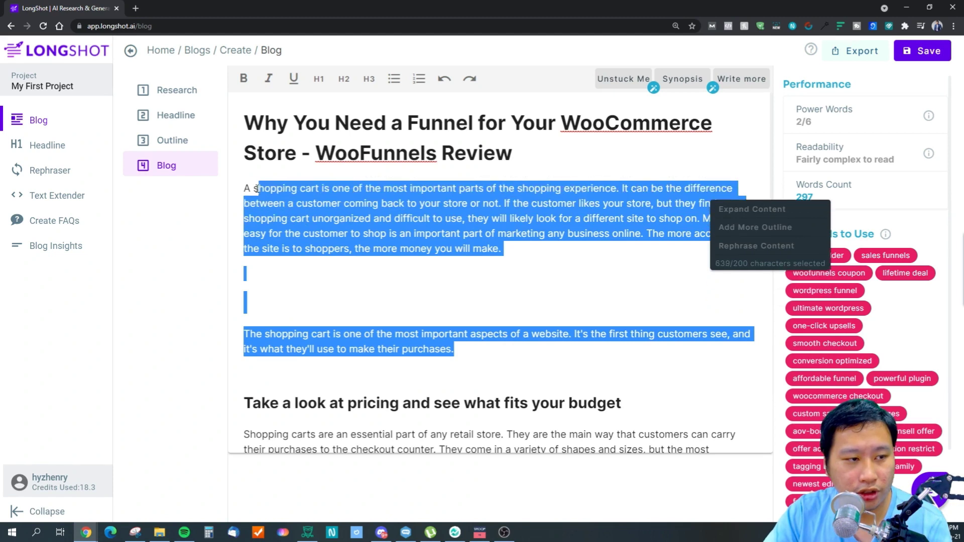
{"action": "key", "text": "BackSpace"}
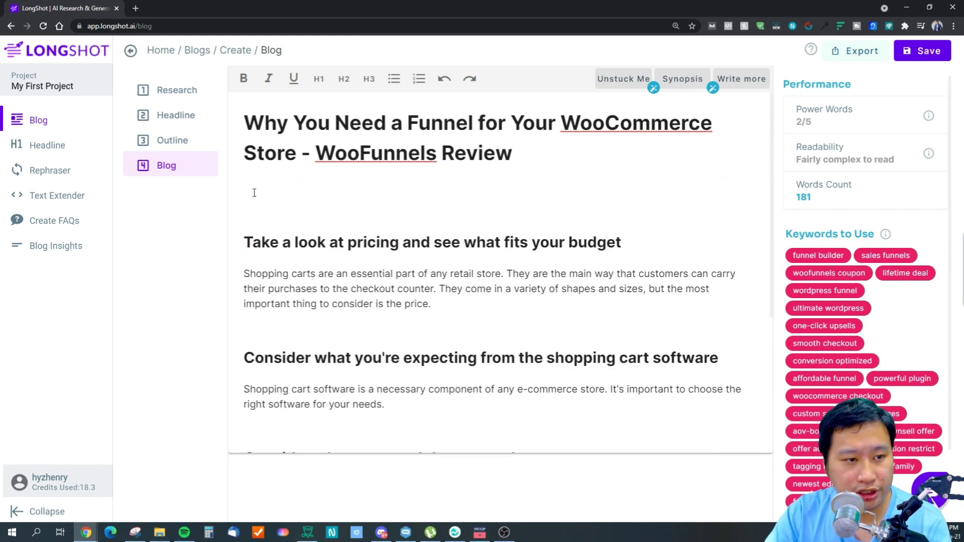
Step: Generate an intro from the whole blog title and use Expand Content on the full generated paragraph
{"action": "left_click_drag", "start_coordinate": [254, 193], "coordinate": [176, 113]}
{"action": "right_click", "coordinate": [300, 133]}
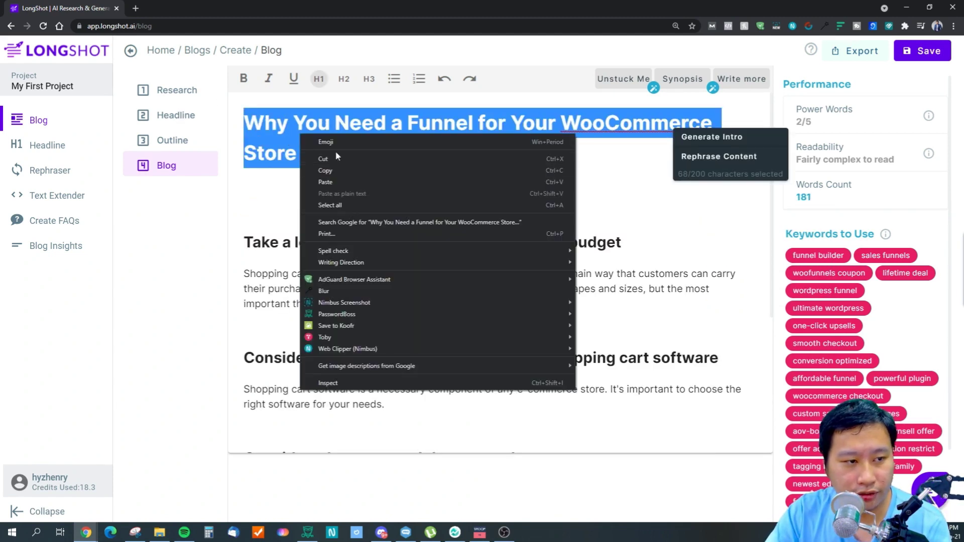
{"action": "left_click", "coordinate": [256, 153]}
{"action": "left_click_drag", "start_coordinate": [583, 146], "coordinate": [240, 122]}
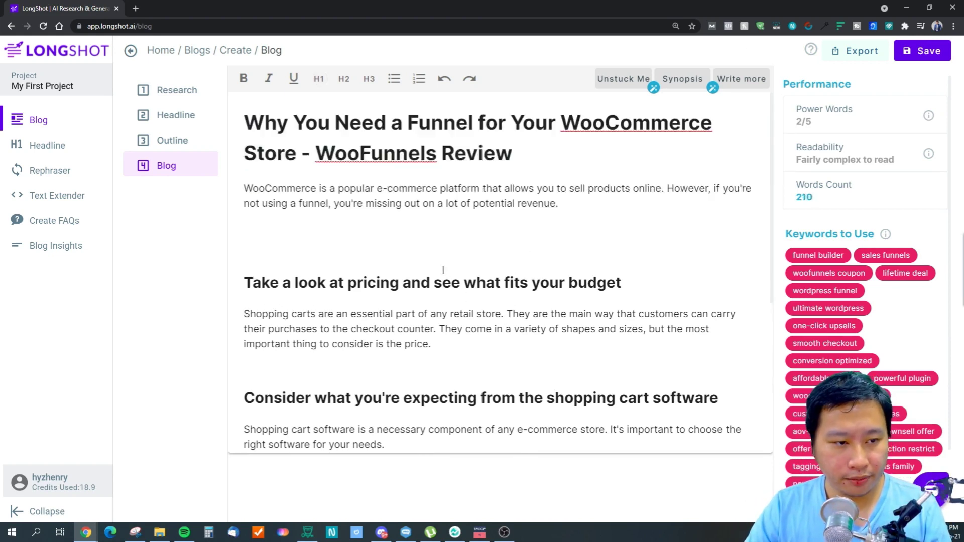
{"action": "left_click_drag", "start_coordinate": [566, 206], "coordinate": [239, 188]}
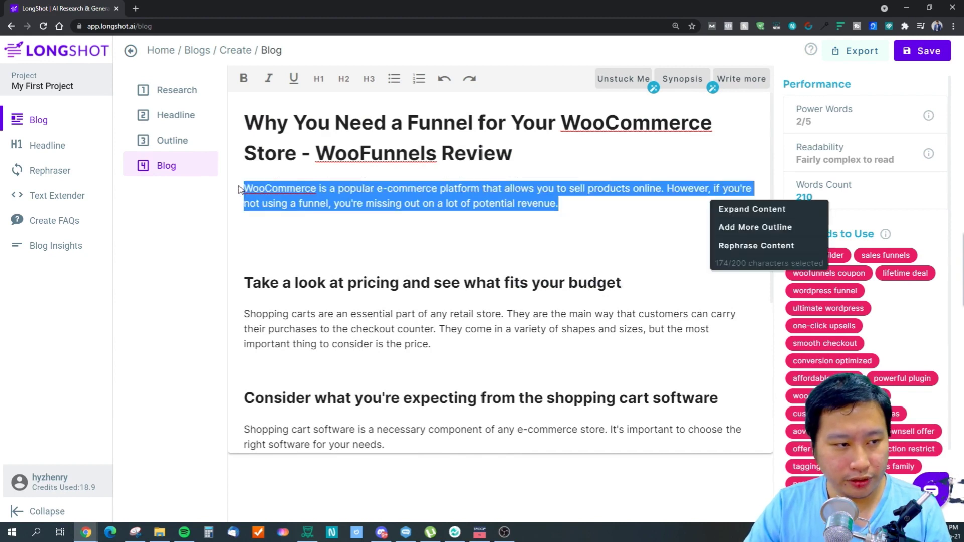
{"action": "left_click", "coordinate": [739, 211]}
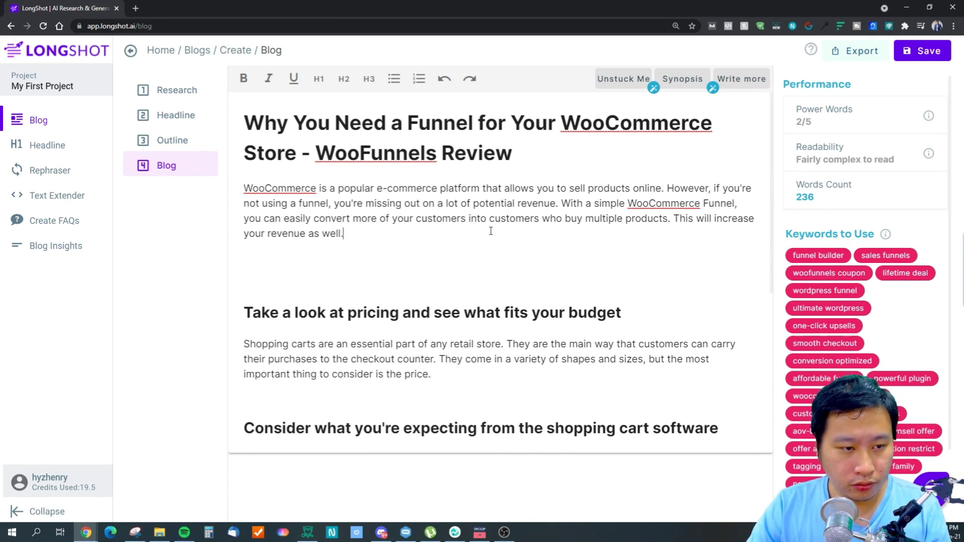
Step: Replace the intro's last sentence, "This will increase your revenue as well.", with the continuation ", there by increasing your Average Order Value"
{"action": "left_click_drag", "start_coordinate": [444, 234], "coordinate": [670, 219]}
{"action": "key", "text": "BackSpace"}
{"action": "type", "text": "there"}
{"action": "key", "text": "BackSpace"}
{"action": "key", "text": "BackSpace"}
{"action": "type", "text": "inc"}
{"action": "key", "text": "BackSpace"}
{"action": "key", "text": "BackSpace"}
{"action": "key", "text": "BackSpace"}
{"action": "type", "text": "thger"}
{"action": "key", "text": "BackSpace"}
{"action": "key", "text": "BackSpace"}
{"action": "key", "text": "BackSpace"}
{"action": "type", "text": "ere by "}
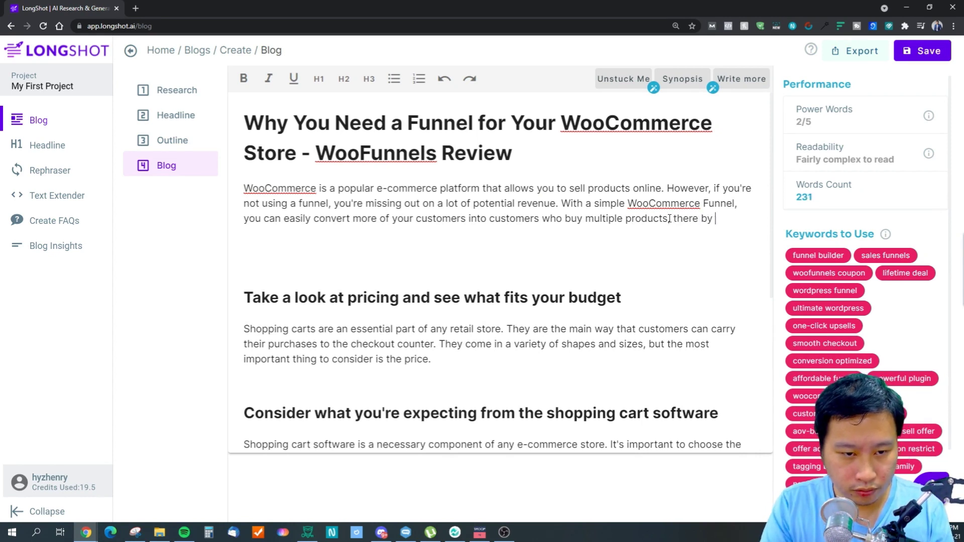
{"action": "type", "text": "increasing your "}
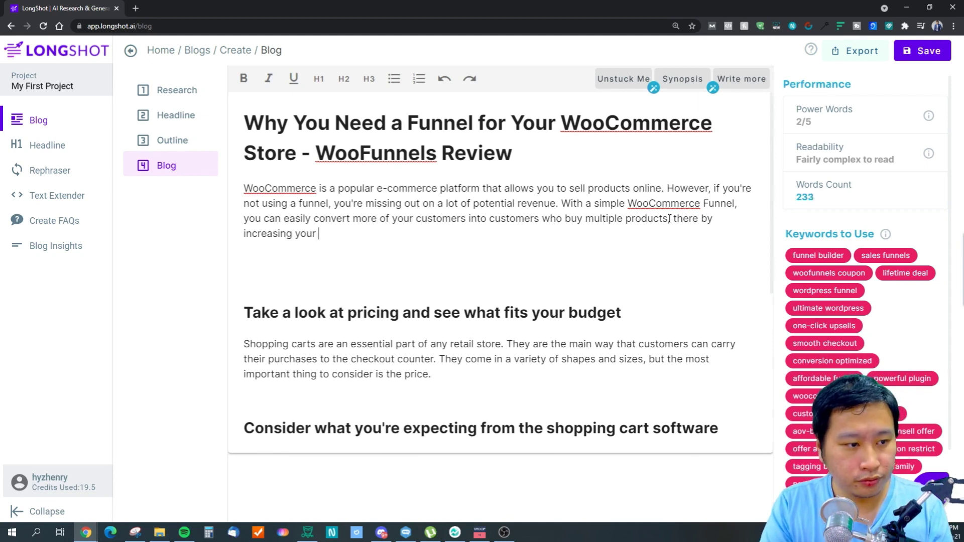
{"action": "type", "text": "Average Order Valu"}
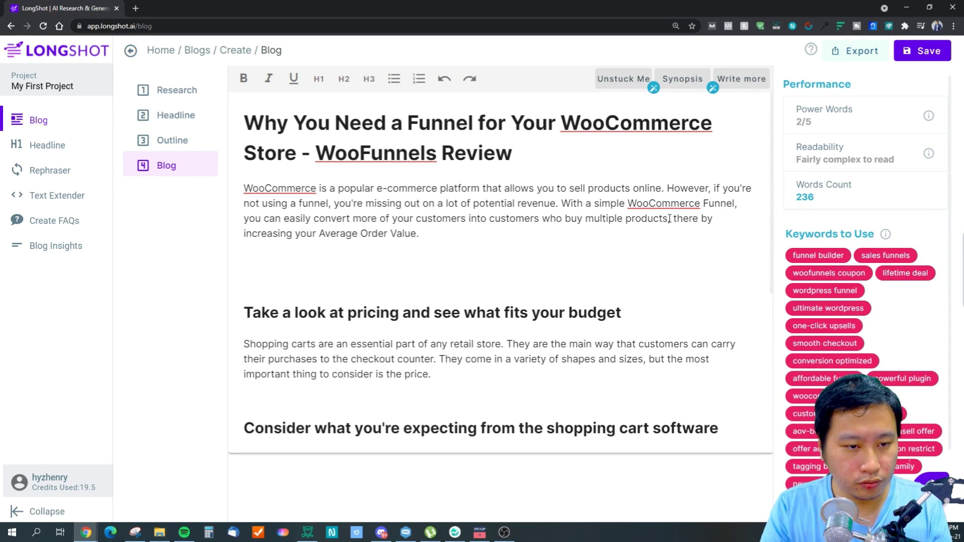
{"action": "type", "text": "e"}
{"action": "key", "text": "BackSpace"}
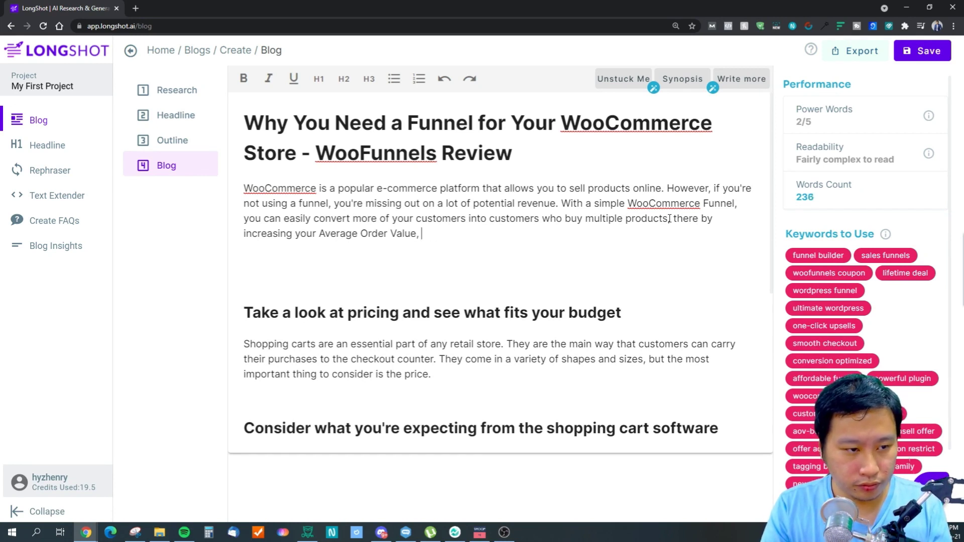
Step: Finish the intro's closing sentence with "and increasing the profit you make from each customer on every sale."
{"action": "key", "text": "BackSpace"}
{"action": "type", "text": "and "}
{"action": "type", "text": "increasing"}
{"action": "type", "text": " the "}
{"action": "type", "text": "value"}
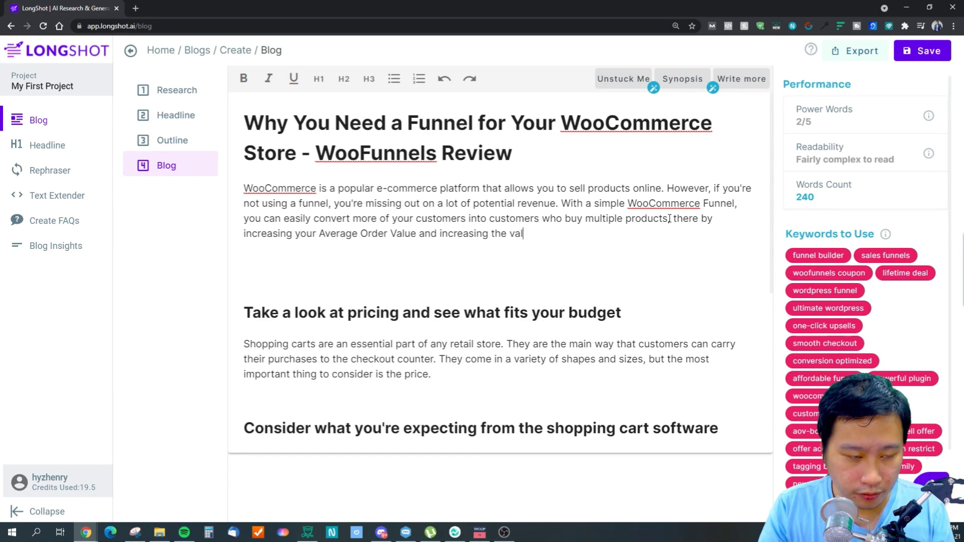
{"action": "key", "text": "BackSpace"}
{"action": "key", "text": "BackSpace"}
{"action": "key", "text": "BackSpace"}
{"action": "key", "text": "BackSpace"}
{"action": "type", "text": "profit you mak"}
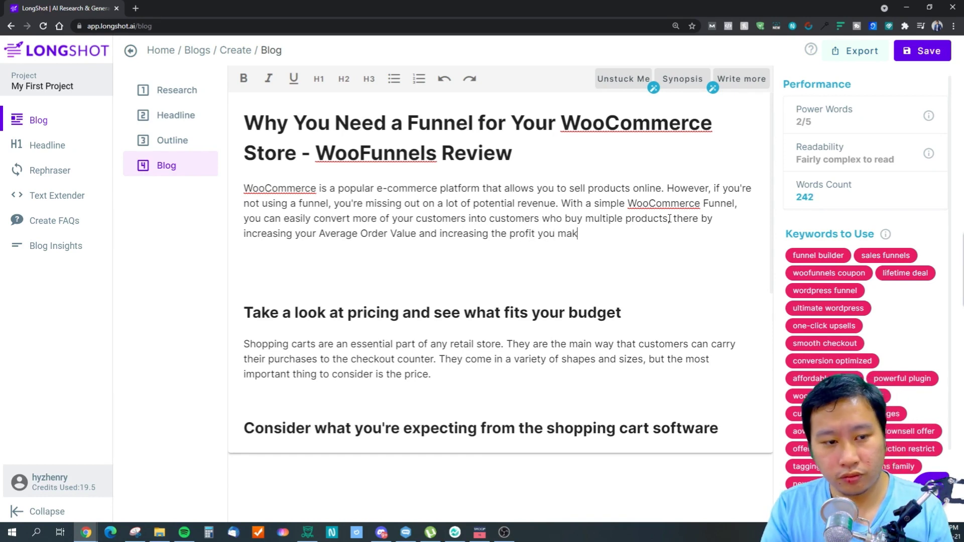
{"action": "type", "text": "e from each c"}
{"action": "type", "text": "ustomer"}
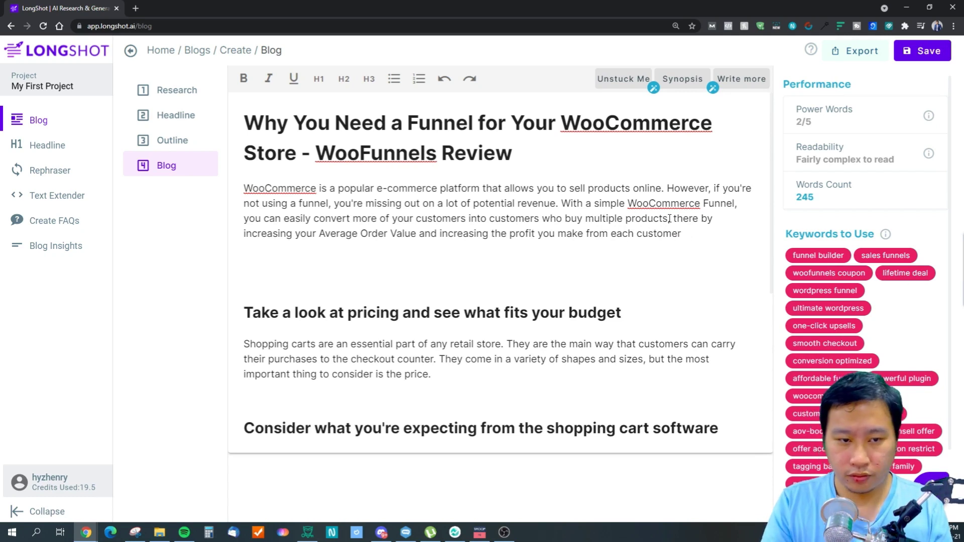
{"action": "type", "text": " on every sale"}
{"action": "type", "text": "e."}
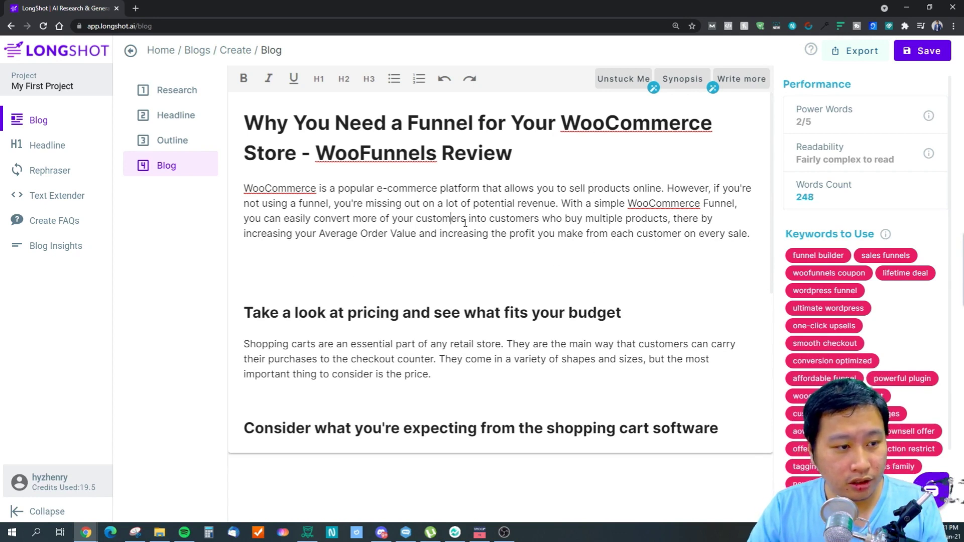
{"action": "left_click_drag", "start_coordinate": [733, 235], "coordinate": [252, 188]}
{"action": "left_click", "coordinate": [538, 244]}
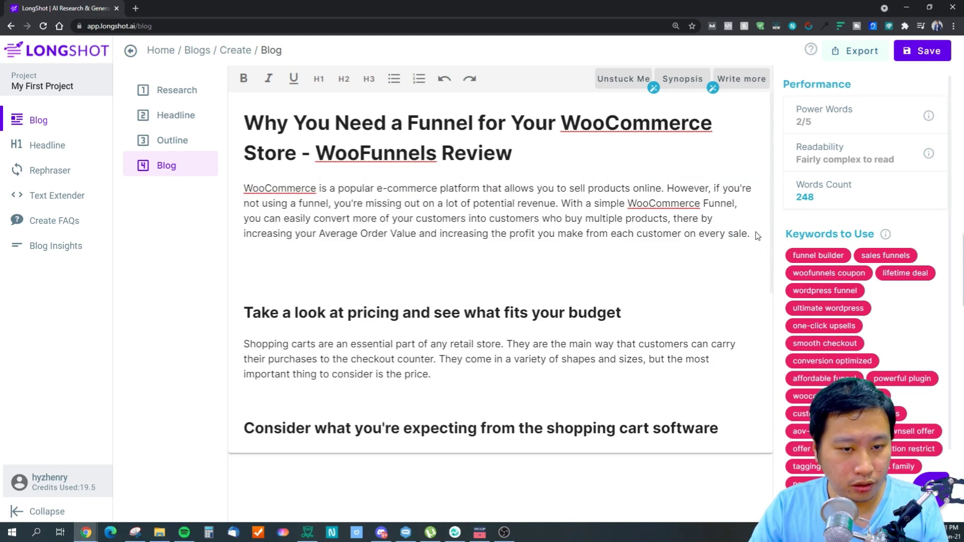
{"action": "left_click_drag", "start_coordinate": [629, 203], "coordinate": [701, 207]}
{"action": "left_click", "coordinate": [602, 231]}
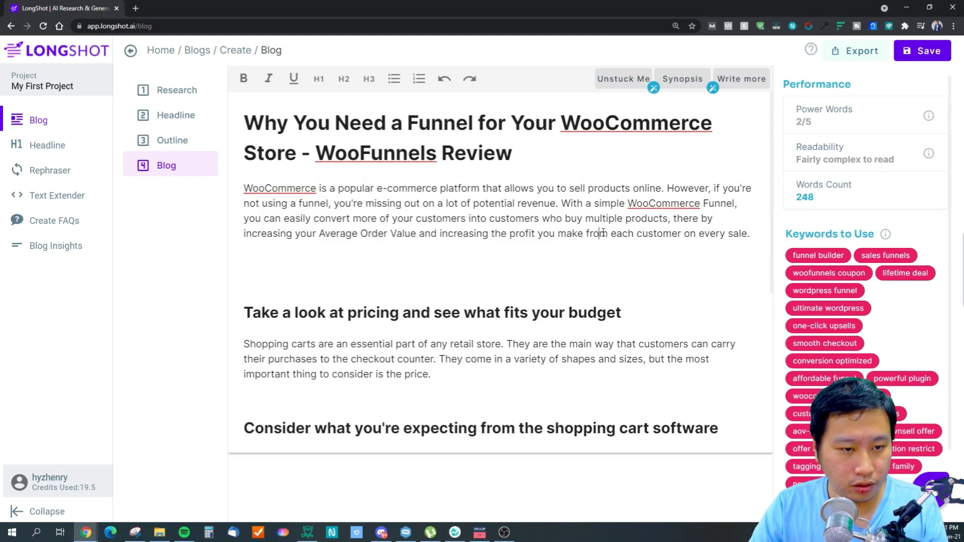
{"action": "left_click_drag", "start_coordinate": [749, 234], "coordinate": [244, 188]}
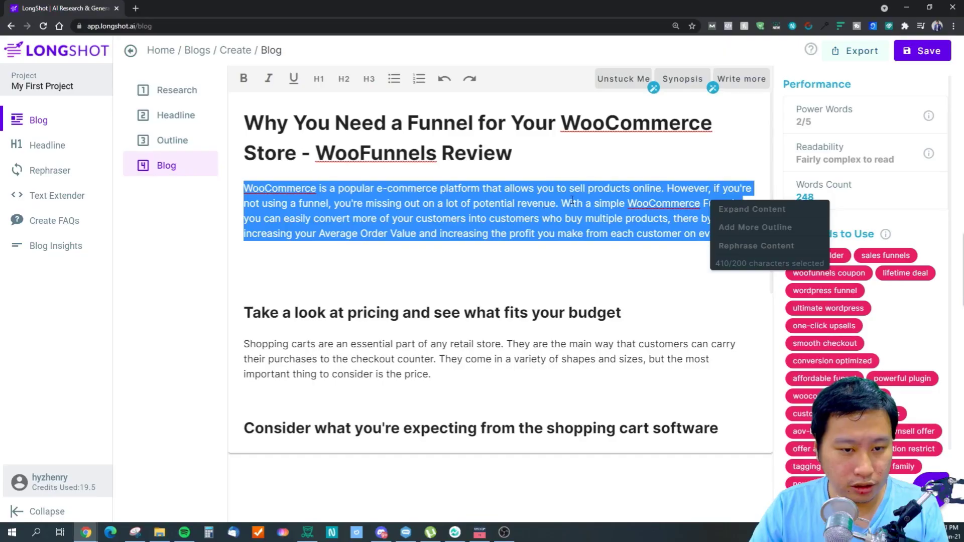
{"action": "left_click", "coordinate": [570, 204]}
{"action": "left_click_drag", "start_coordinate": [749, 234], "coordinate": [560, 207]}
{"action": "left_click", "coordinate": [647, 226]}
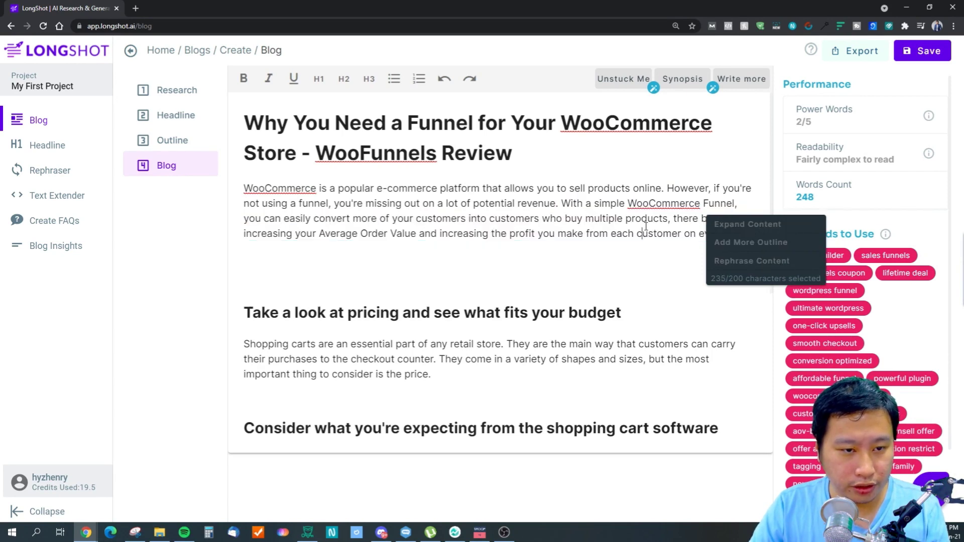
{"action": "left_click_drag", "start_coordinate": [727, 234], "coordinate": [437, 219]}
{"action": "left_click", "coordinate": [659, 219]}
{"action": "left_click_drag", "start_coordinate": [753, 236], "coordinate": [243, 223]}
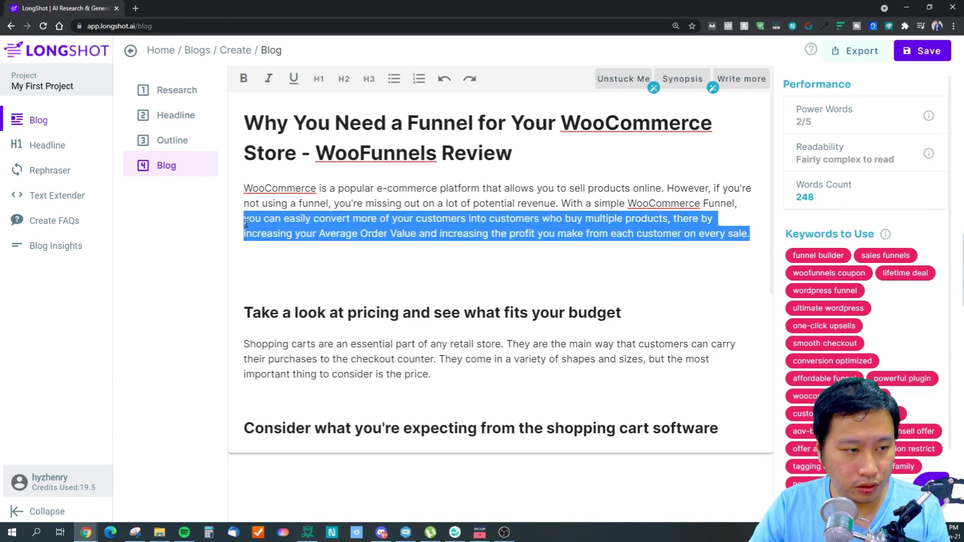
{"action": "left_click", "coordinate": [680, 236]}
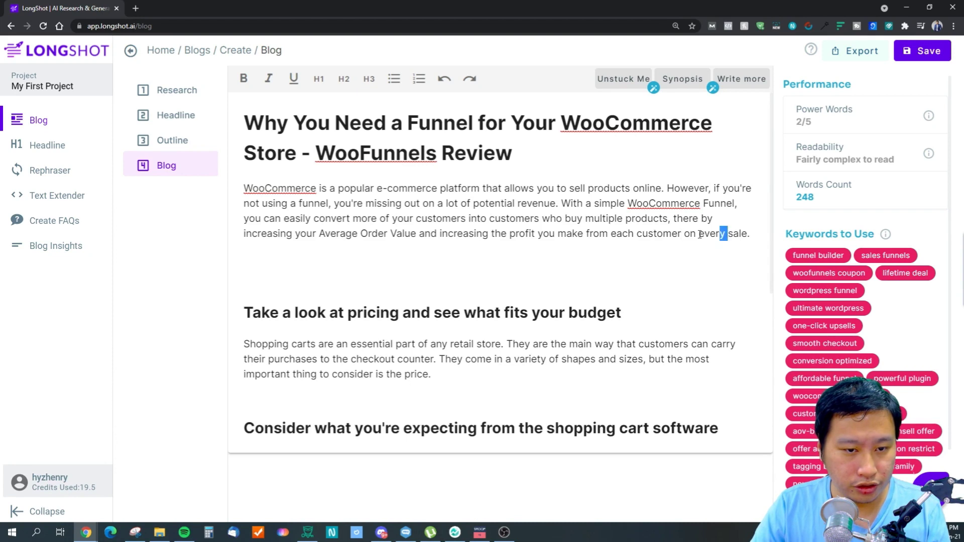
Step: Try to use Expand Content on the intro's closing text from "can easily convert" through "on every sale."
{"action": "left_click_drag", "start_coordinate": [751, 234], "coordinate": [264, 219]}
{"action": "left_click", "coordinate": [760, 242]}
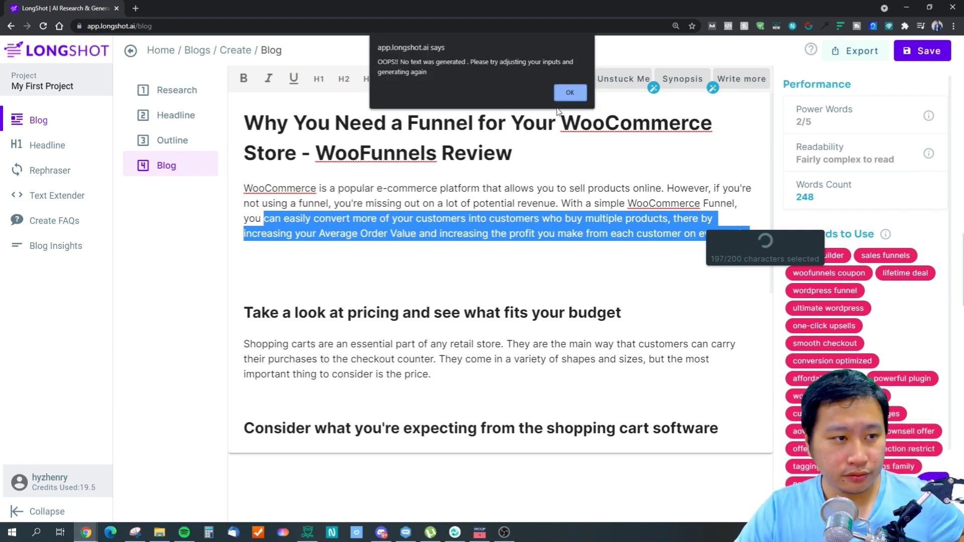
{"action": "left_click", "coordinate": [572, 92]}
Step: Use Expand Content on the intro text from "With a simple WooCommerce Funnel" through "who buy multiple products,"
{"action": "left_click_drag", "start_coordinate": [747, 234], "coordinate": [678, 225]}
{"action": "left_click_drag", "start_coordinate": [560, 203], "coordinate": [671, 220]}
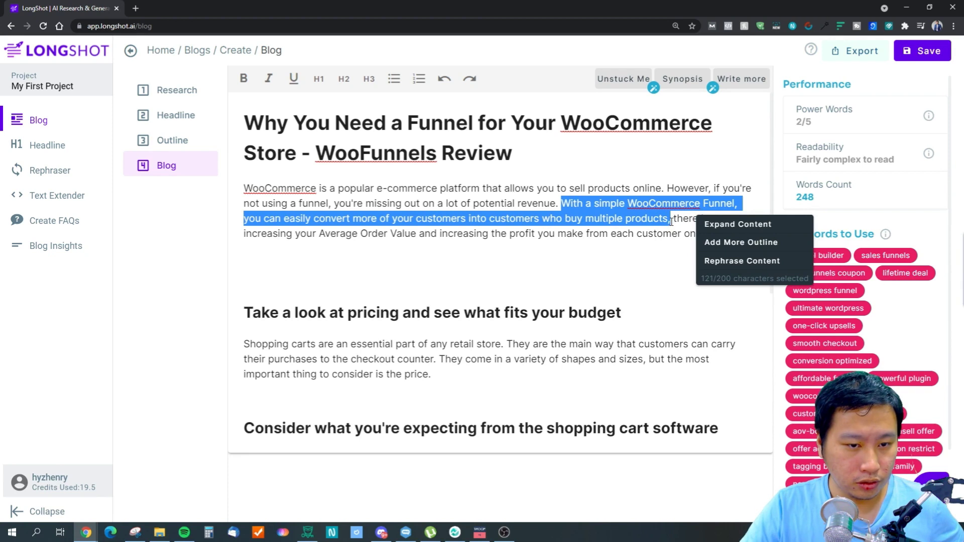
{"action": "left_click", "coordinate": [725, 229]}
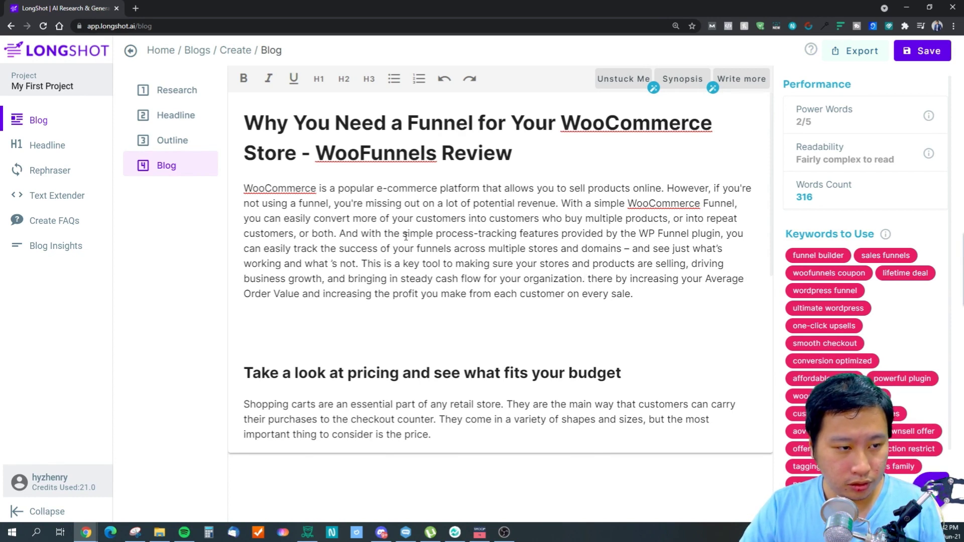
Step: Delete the expanded text between "multiple products" and "there by increasing", and put a comma back after "products"
{"action": "left_click_drag", "start_coordinate": [667, 218], "coordinate": [582, 279]}
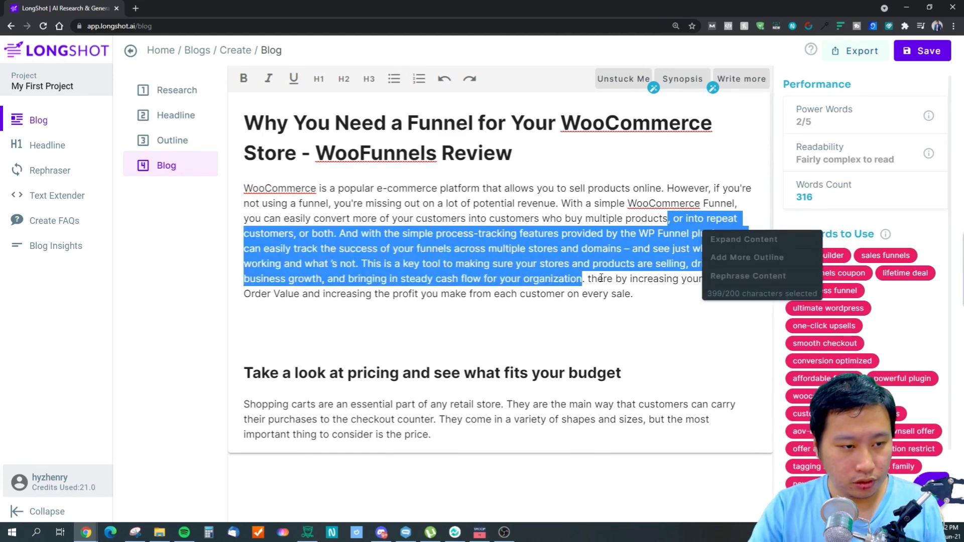
{"action": "key", "text": "BackSpace"}
{"action": "key", "text": "Delete"}
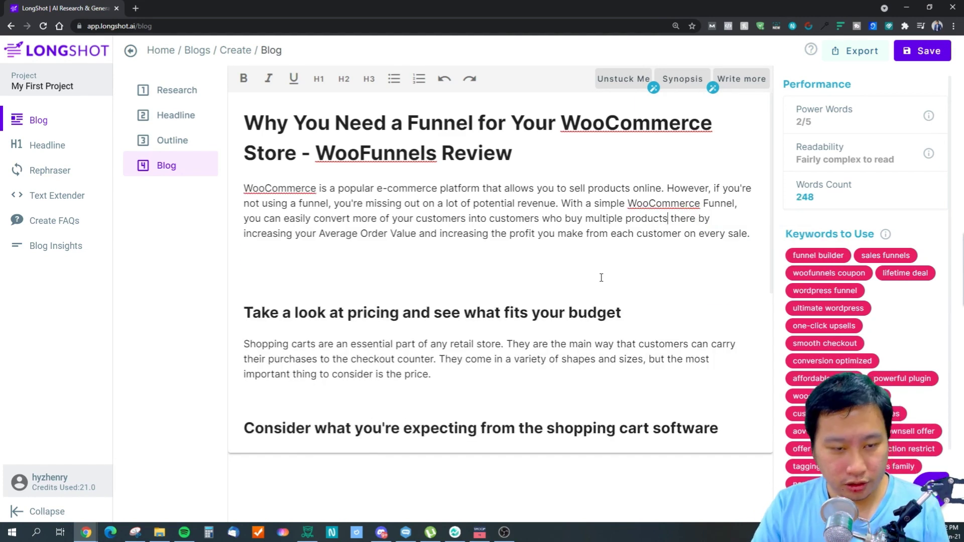
{"action": "type", "text": ","}
{"action": "left_click", "coordinate": [643, 273]}
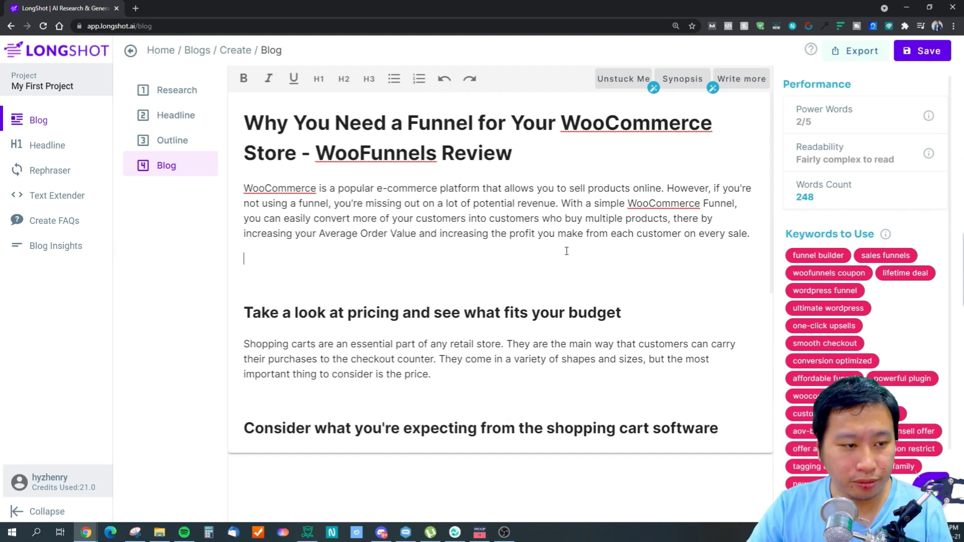
Step: Remove "WooCommerce" before "Funnel" in the intro's last sentence and place the text cursor just before "However"
{"action": "double_click", "coordinate": [632, 205]}
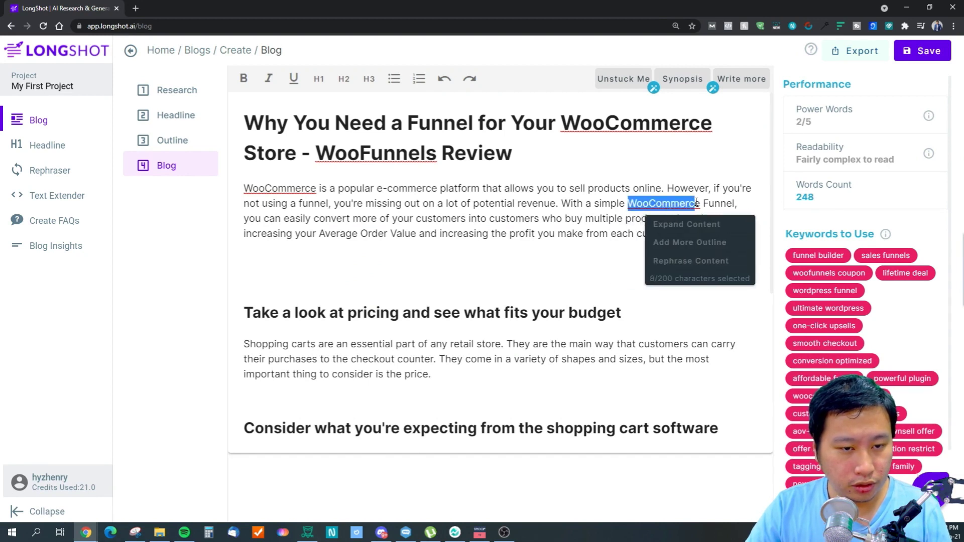
{"action": "key", "text": "BackSpace"}
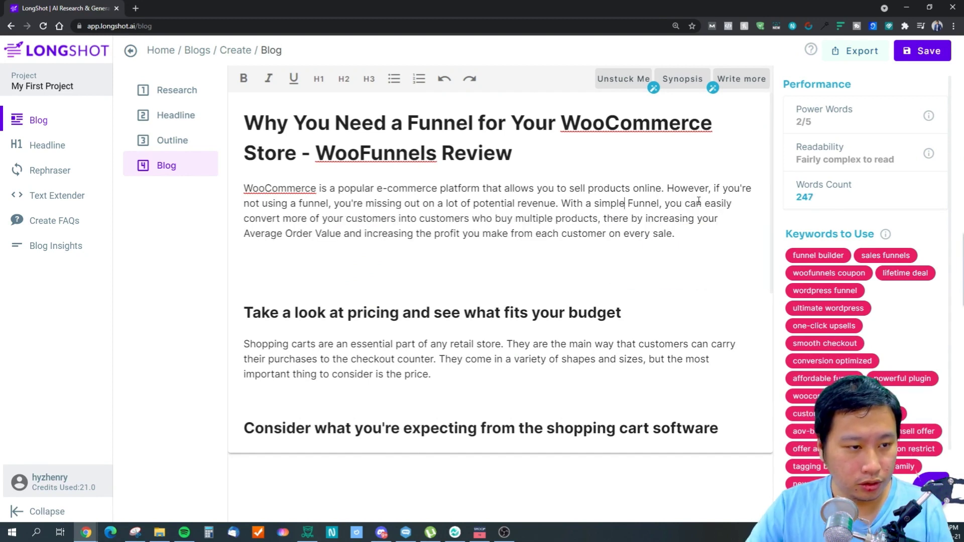
{"action": "type", "text": "W"}
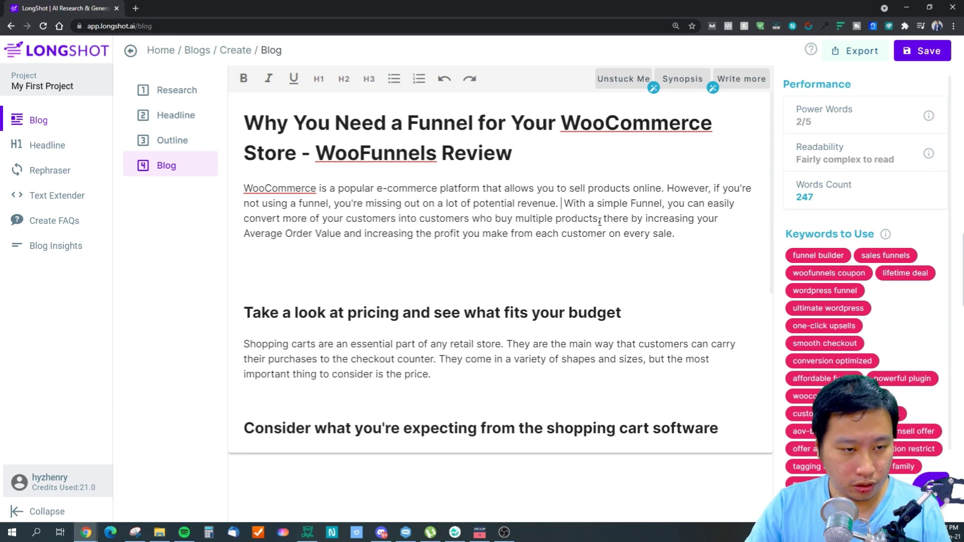
{"action": "key", "text": "BackSpace"}
{"action": "key", "text": "BackSpace"}
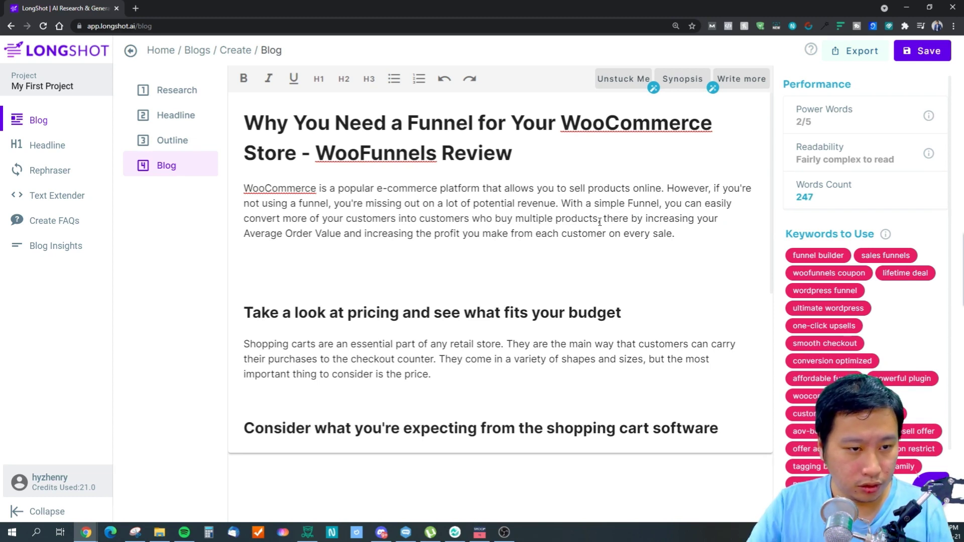
{"action": "triple_click", "coordinate": [670, 193]}
{"action": "left_click", "coordinate": [664, 195]}
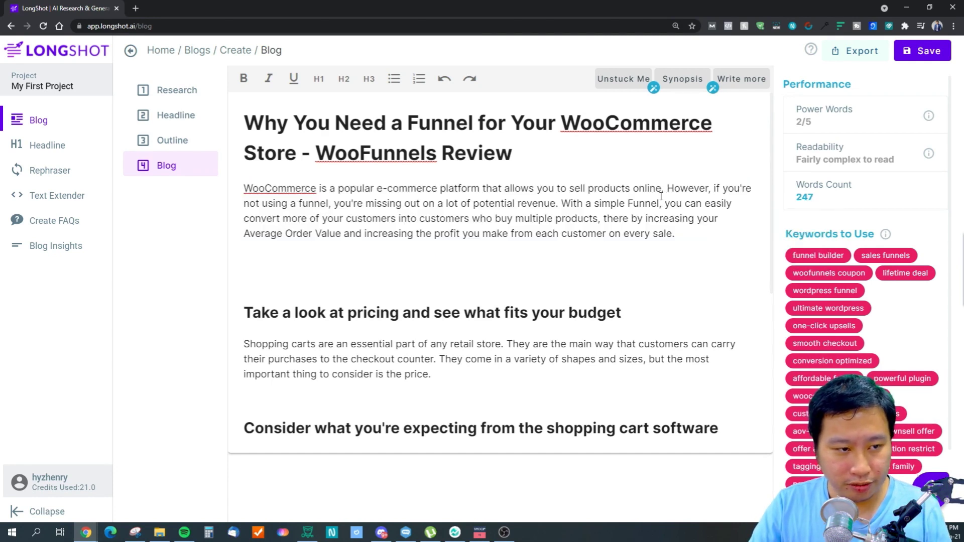
{"action": "type", "text": "WooCommerce"}
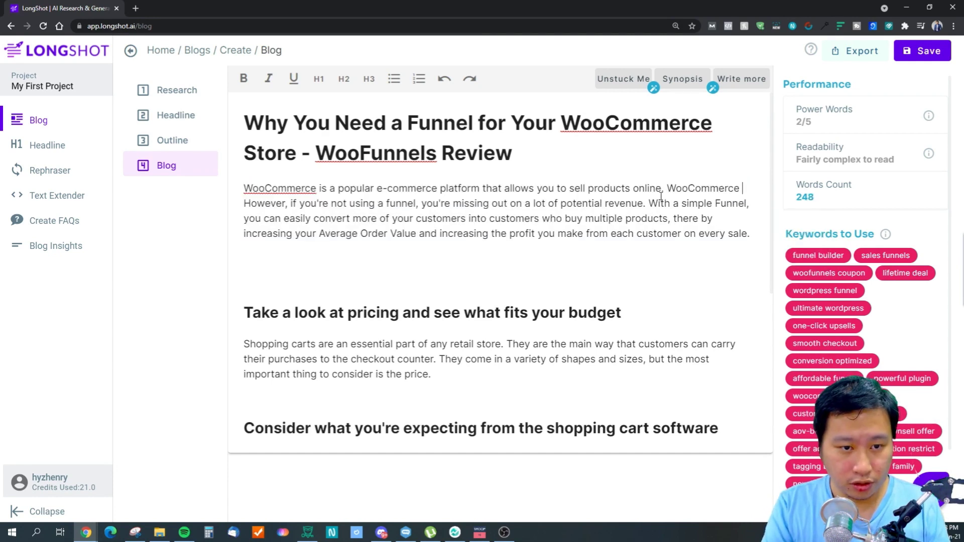
{"action": "key", "text": "BackSpace"}
{"action": "key", "text": "BackSpace"}
{"action": "key", "text": "BackSpace"}
{"action": "key", "text": "BackSpace"}
{"action": "key", "text": "BackSpace"}
{"action": "key", "text": "BackSpace"}
{"action": "key", "text": "BackSpace"}
{"action": "key", "text": "BackSpace"}
{"action": "key", "text": "BackSpace"}
{"action": "key", "text": "BackSpace"}
{"action": "key", "text": "BackSpace"}
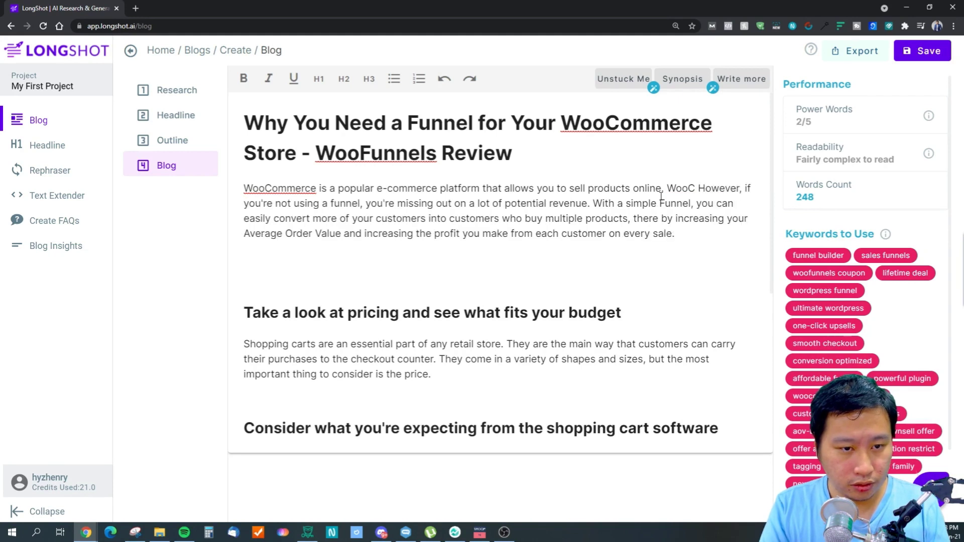
Step: Begin a new sentence before "However": "The downside of WooCommerce however, is that it does not come with a conversion or"
{"action": "type", "text": "The downside of W"}
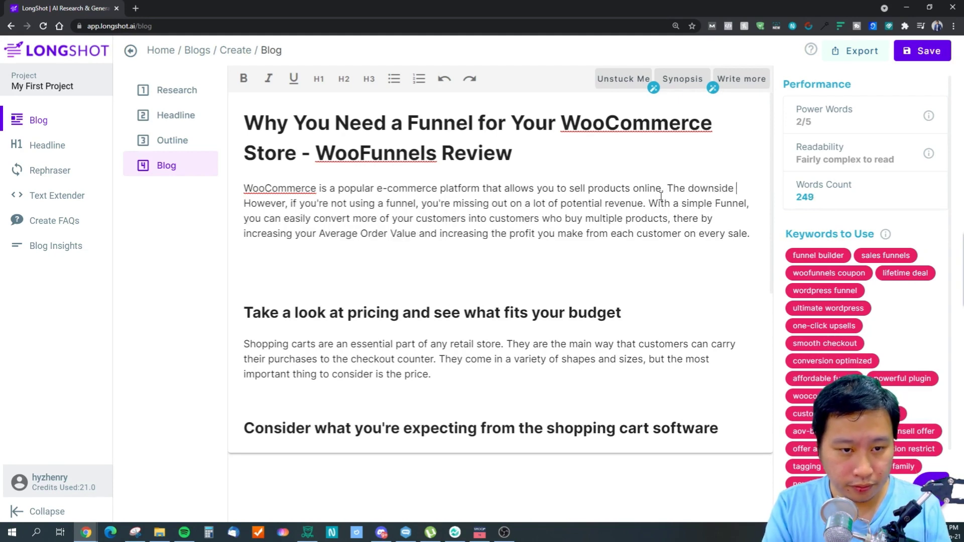
{"action": "type", "text": "ooCommerce howe"}
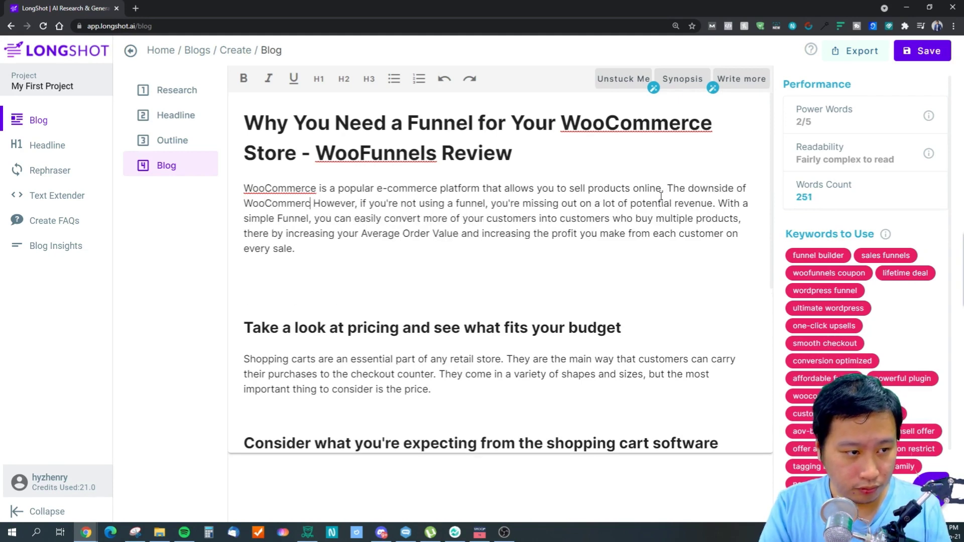
{"action": "type", "text": "ver, is that it "}
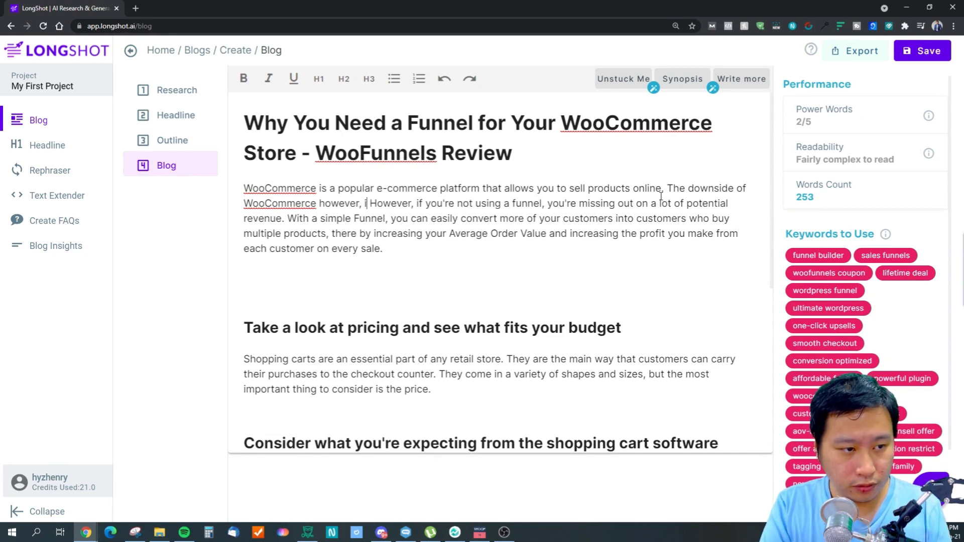
{"action": "type", "text": "does not co"}
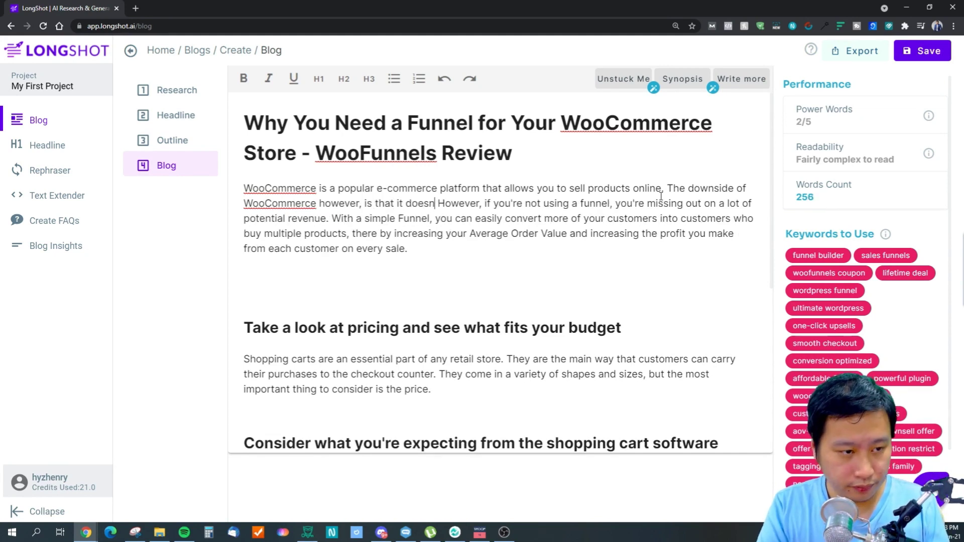
{"action": "type", "text": "me with a conve"}
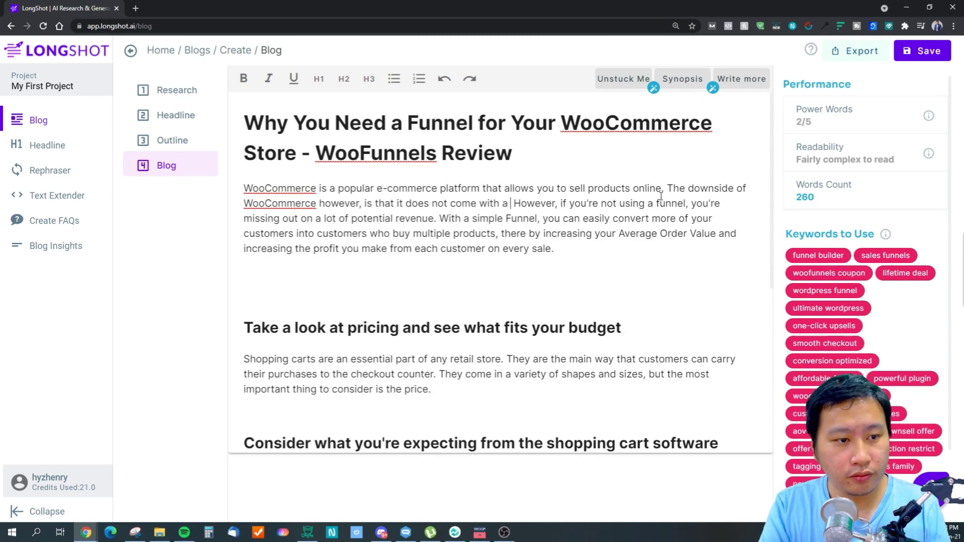
{"action": "type", "text": "rsi"}
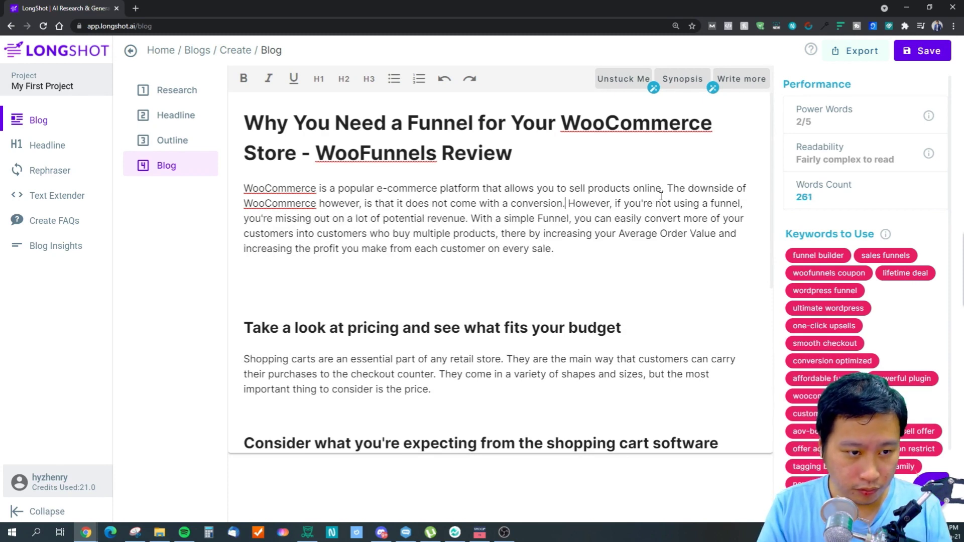
{"action": "type", "text": "on or "}
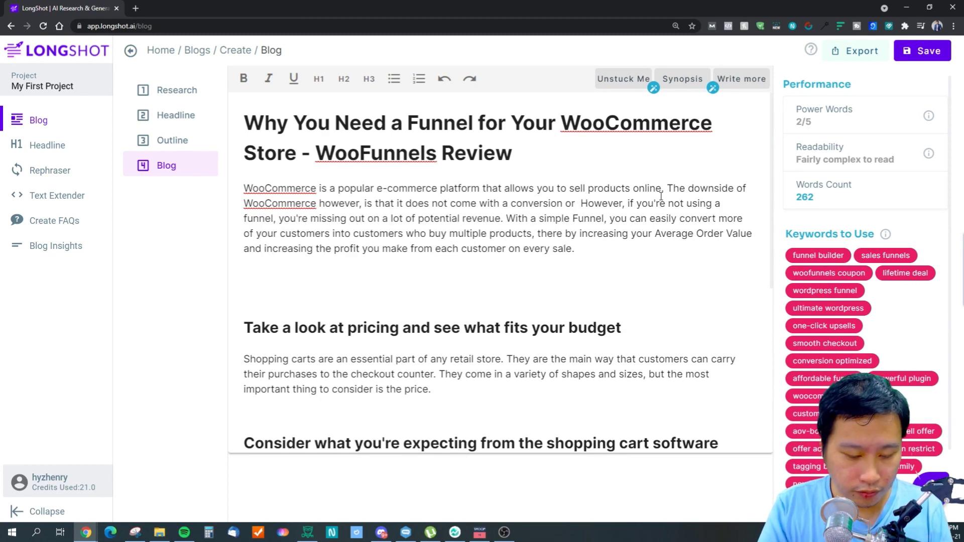
{"action": "type", "text": "order vlaue"}
{"action": "key", "text": "BackSpace"}
{"action": "key", "text": "BackSpace"}
{"action": "key", "text": "BackSpace"}
{"action": "key", "text": "BackSpace"}
{"action": "type", "text": "alue"}
{"action": "key", "text": "BackSpace"}
{"action": "key", "text": "BackSpace"}
{"action": "key", "text": "BackSpace"}
{"action": "key", "text": "BackSpace"}
{"action": "key", "text": "BackSpace"}
{"action": "key", "text": "BackSpace"}
{"action": "key", "text": "BackSpace"}
{"action": "key", "text": "BackSpace"}
{"action": "key", "text": "BackSpace"}
{"action": "key", "text": "BackSpace"}
{"action": "key", "text": "BackSpace"}
{"action": "key", "text": "BackSpace"}
{"action": "key", "text": "BackSpace"}
{"action": "key", "text": "BackSpace"}
{"action": "key", "text": "BackSpace"}
{"action": "key", "text": "BackSpace"}
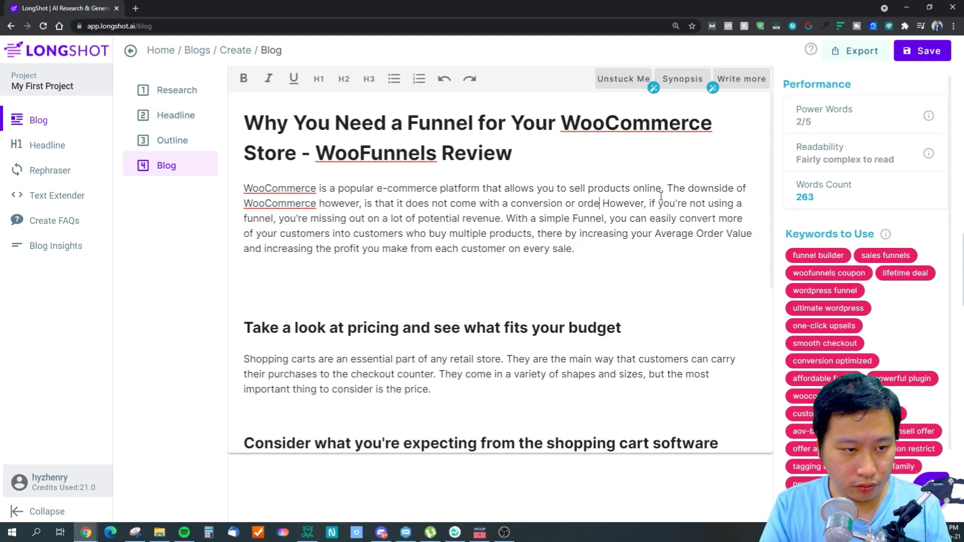
Step: Continue the new intro sentence after "conversion or" with "value optimized checkout."
{"action": "type", "text": "n or v"}
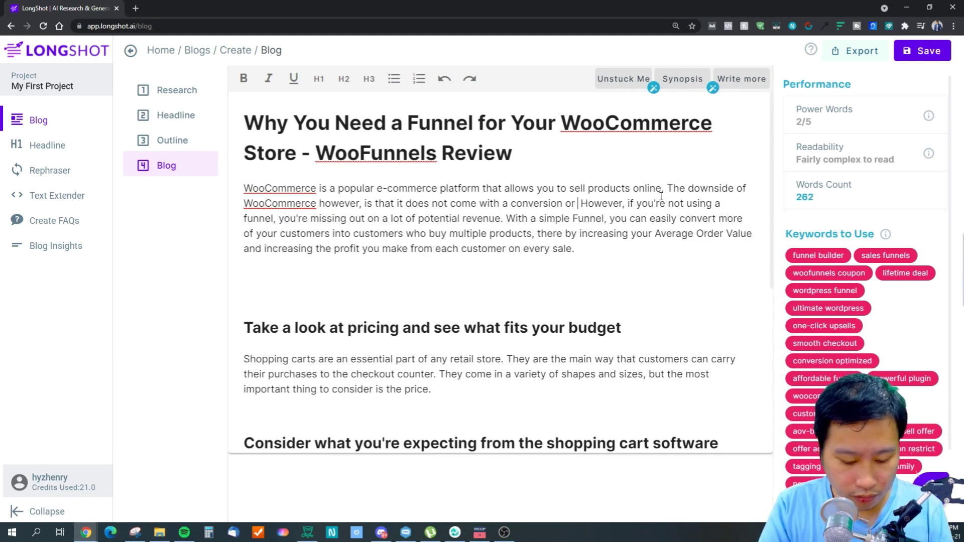
{"action": "type", "text": "alue opti"}
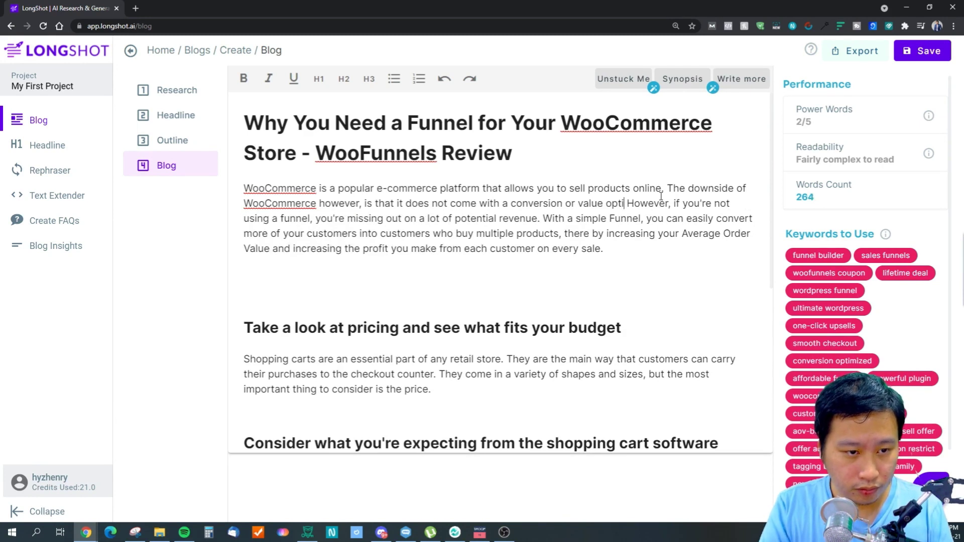
{"action": "type", "text": "mised"}
{"action": "key", "text": "BackSpace"}
{"action": "key", "text": "BackSpace"}
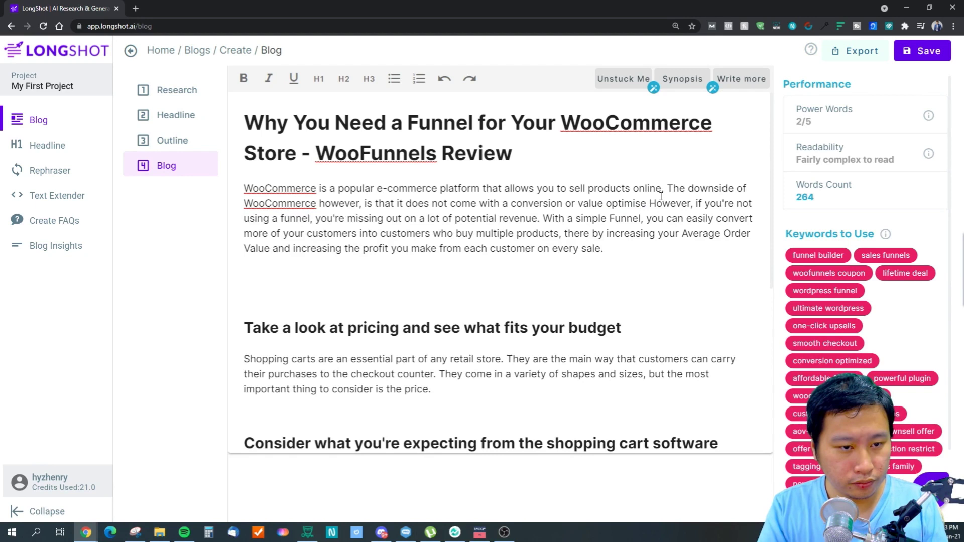
{"action": "type", "text": "d checkout."}
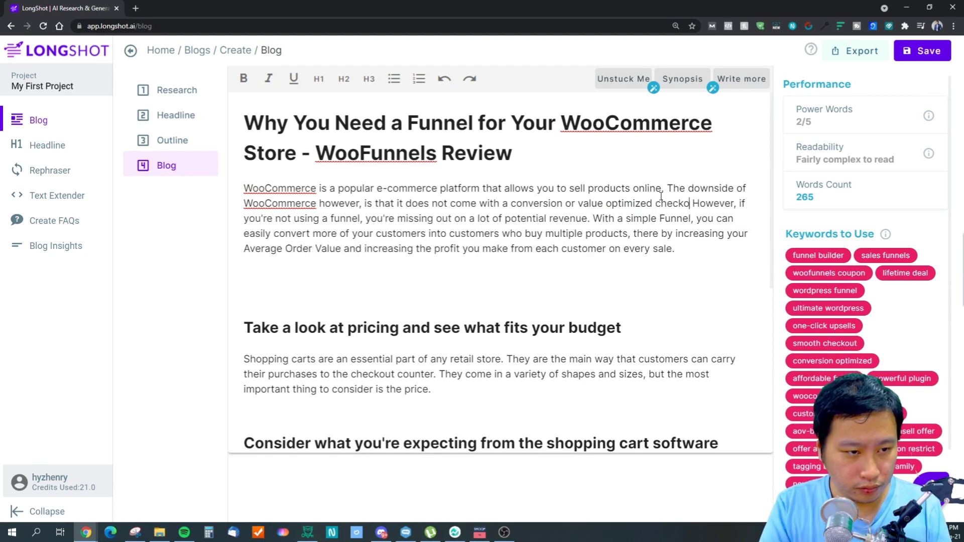
Step: Remove the full stop after "checkout" in the new intro sentence and continue it with "that can allow us to"
{"action": "type", "text": " To"}
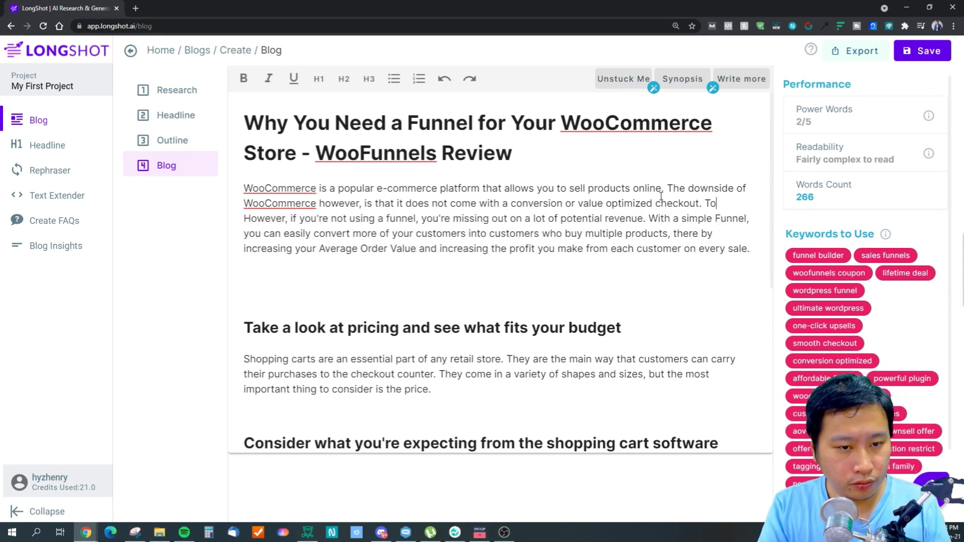
{"action": "key", "text": "BackSpace"}
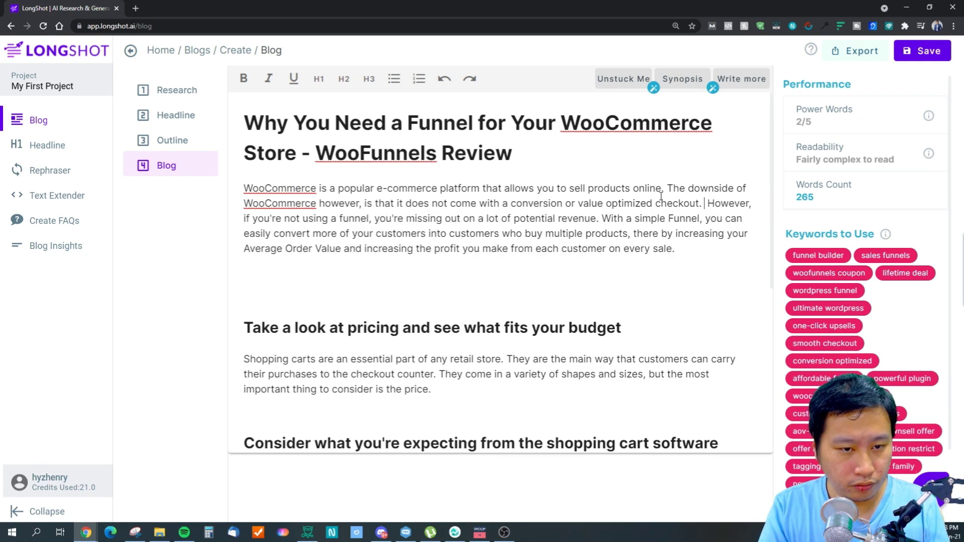
{"action": "key", "text": "BackSpace"}
{"action": "key", "text": "BackSpace"}
{"action": "type", "text": "that can allow us to ma"}
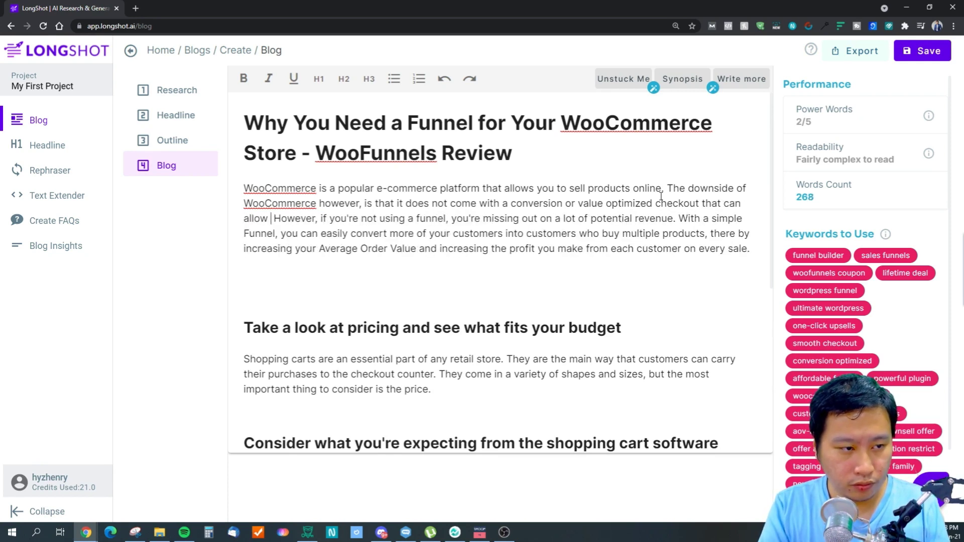
{"action": "type", "text": "ke more money on"}
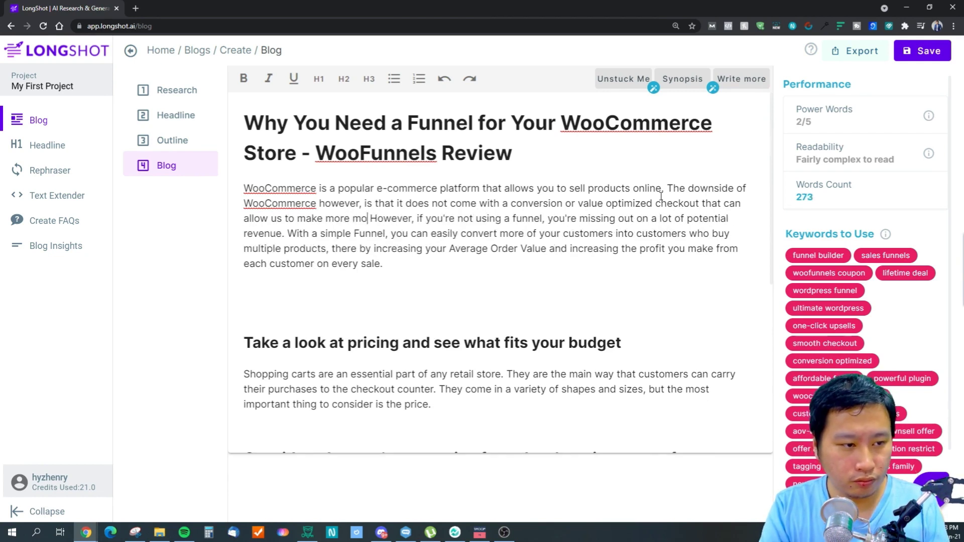
{"action": "key", "text": "BackSpace"}
{"action": "key", "text": "BackSpace"}
{"action": "key", "text": "BackSpace"}
{"action": "key", "text": "BackSpace"}
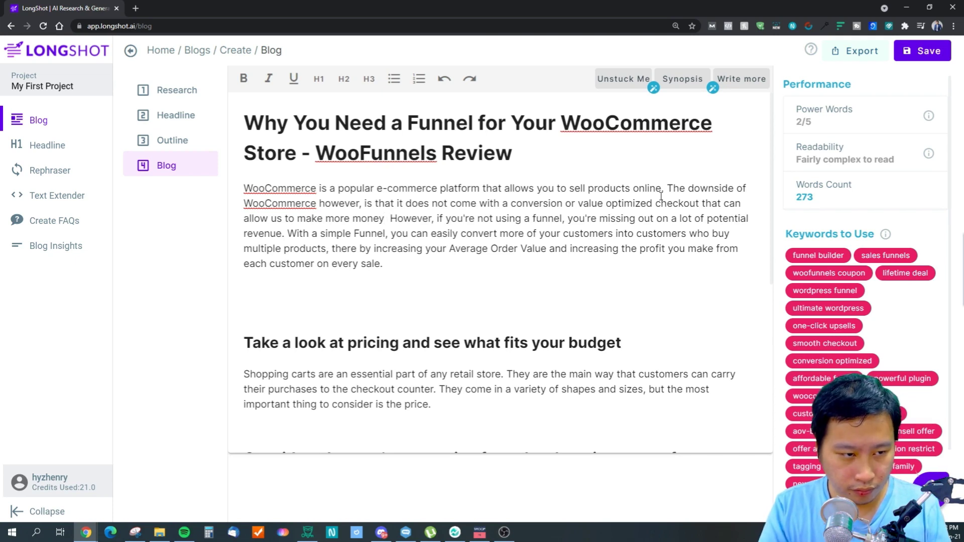
{"action": "type", "text": "off our"}
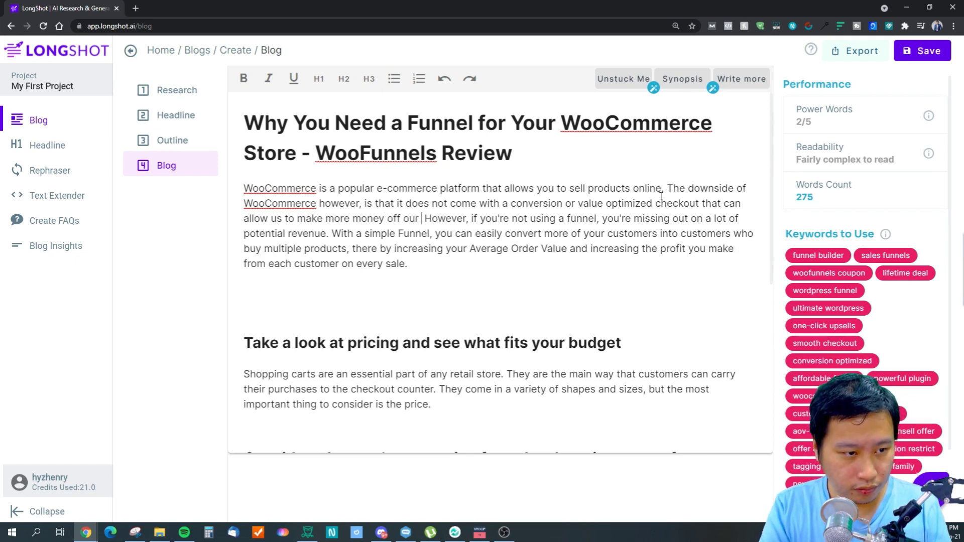
{"action": "key", "text": "BackSpace"}
{"action": "key", "text": "BackSpace"}
{"action": "key", "text": "BackSpace"}
{"action": "key", "text": "BackSpace"}
{"action": "key", "text": "BackSpace"}
{"action": "key", "text": "BackSpace"}
{"action": "key", "text": "BackSpace"}
{"action": "key", "text": "BackSpace"}
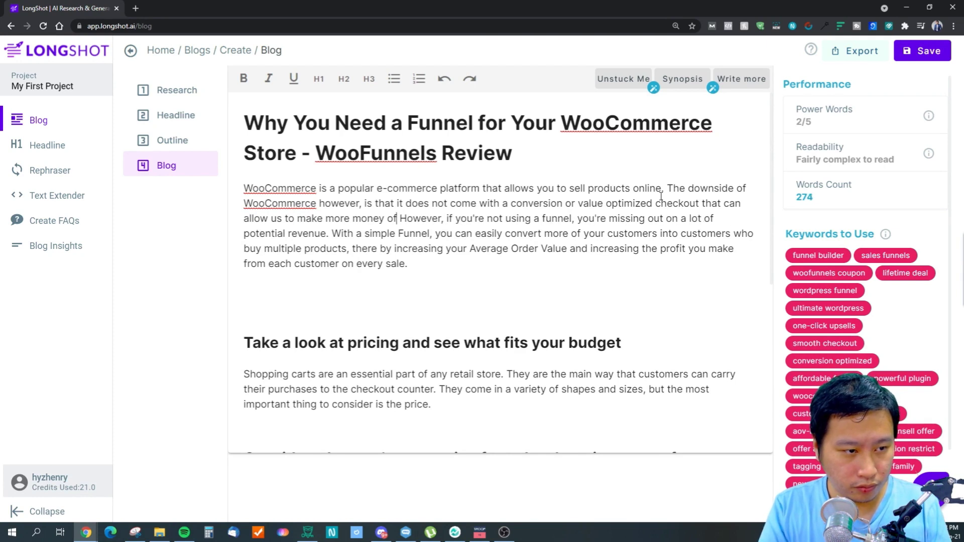
{"action": "key", "text": "BackSpace"}
{"action": "key", "text": "BackSpace"}
{"action": "key", "text": "BackSpace"}
{"action": "key", "text": "BackSpace"}
{"action": "key", "text": "BackSpace"}
{"action": "key", "text": "BackSpace"}
{"action": "key", "text": "BackSpace"}
{"action": "key", "text": "BackSpace"}
{"action": "key", "text": "BackSpace"}
{"action": "key", "text": "BackSpace"}
{"action": "key", "text": "BackSpace"}
{"action": "key", "text": "BackSpace"}
{"action": "key", "text": "BackSpace"}
{"action": "key", "text": "BackSpace"}
{"action": "key", "text": "BackSpace"}
{"action": "key", "text": "BackSpace"}
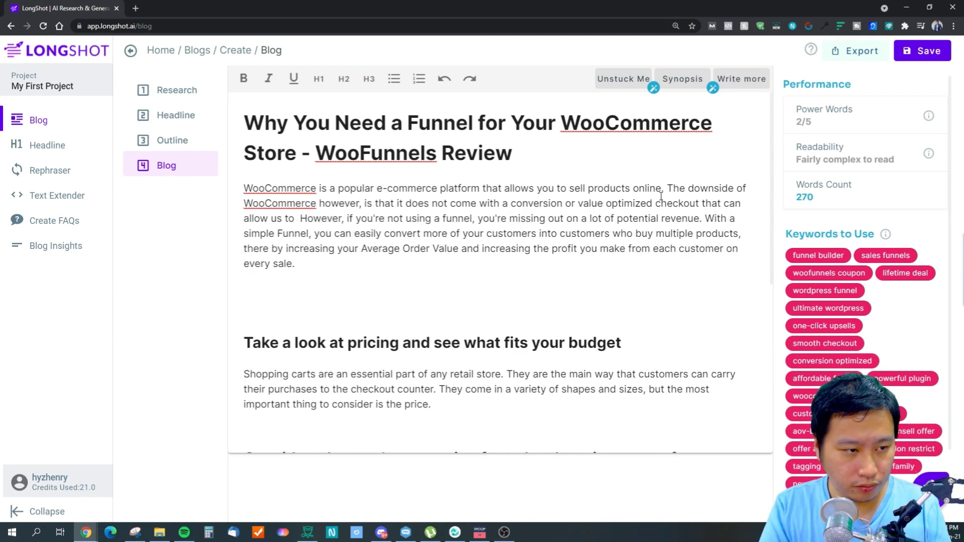
Step: Finish the sentence after "allow us to" with "generate more profits for our eCommerce business."
{"action": "type", "text": "generate more pr"}
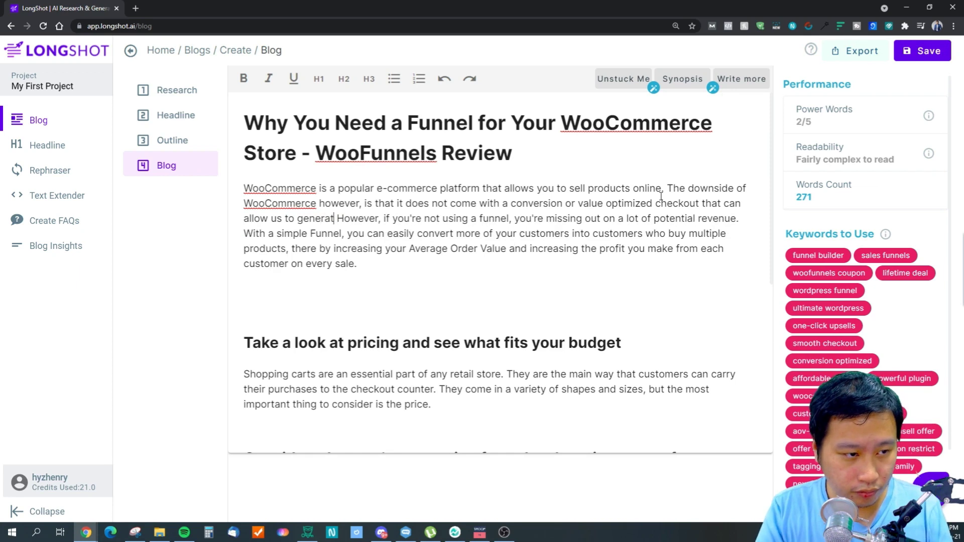
{"action": "type", "text": "of"}
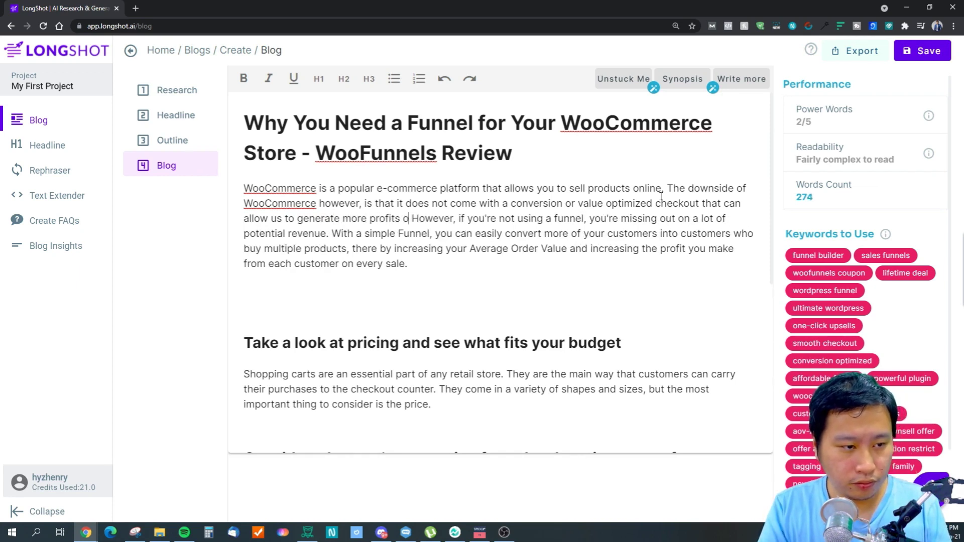
{"action": "type", "text": "its for our eCommerce business."}
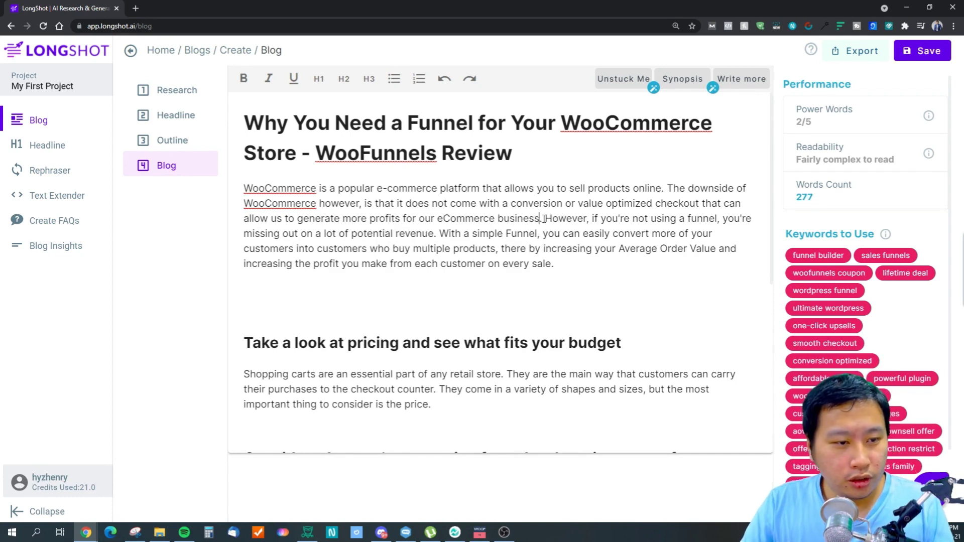
Step: Add the sentence "To do that, we need to use a sales funnel that works with WooCommerce." before "However, if you're not using a funnel"
{"action": "type", "text": " To do t "}
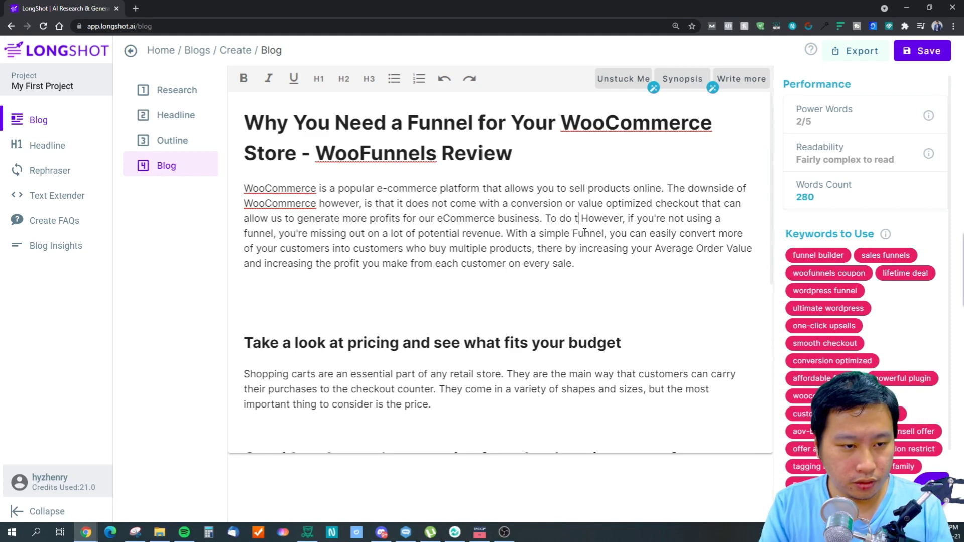
{"action": "type", "text": "hat, we need to use"}
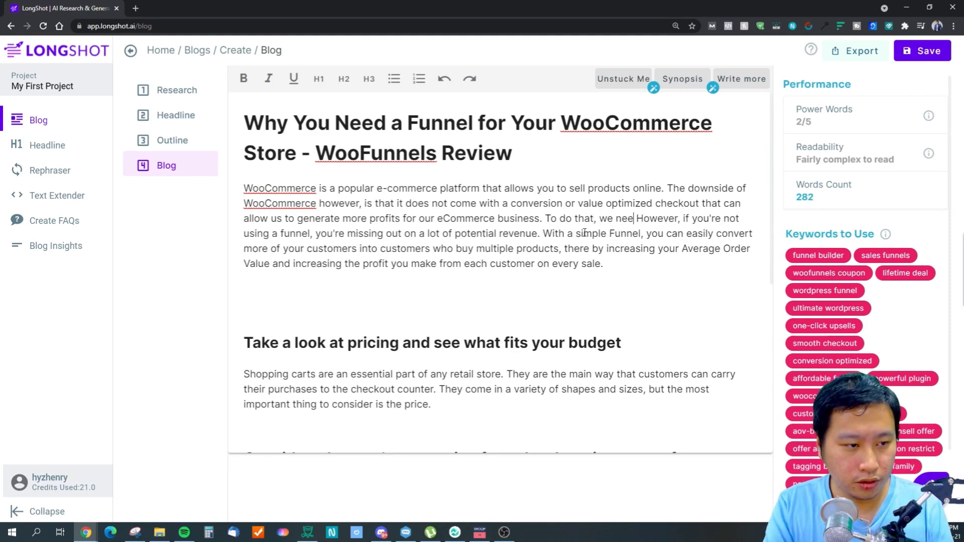
{"action": "type", "text": " a"}
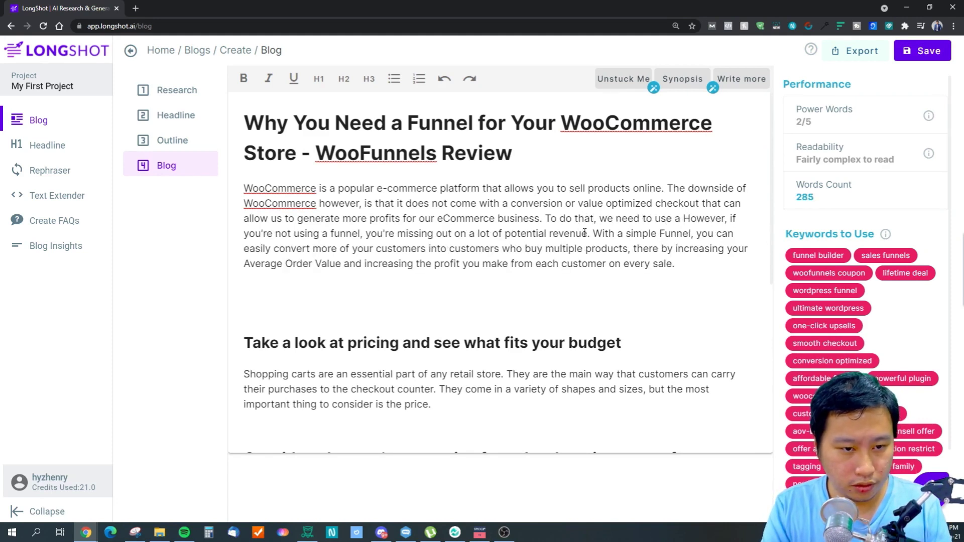
{"action": "type", "text": " However, if you're not using a funnel"}
{"action": "key", "text": "BackSpace"}
{"action": "key", "text": "BackSpace"}
{"action": "key", "text": "BackSpace"}
{"action": "key", "text": "BackSpace"}
{"action": "key", "text": "BackSpace"}
{"action": "key", "text": "BackSpace"}
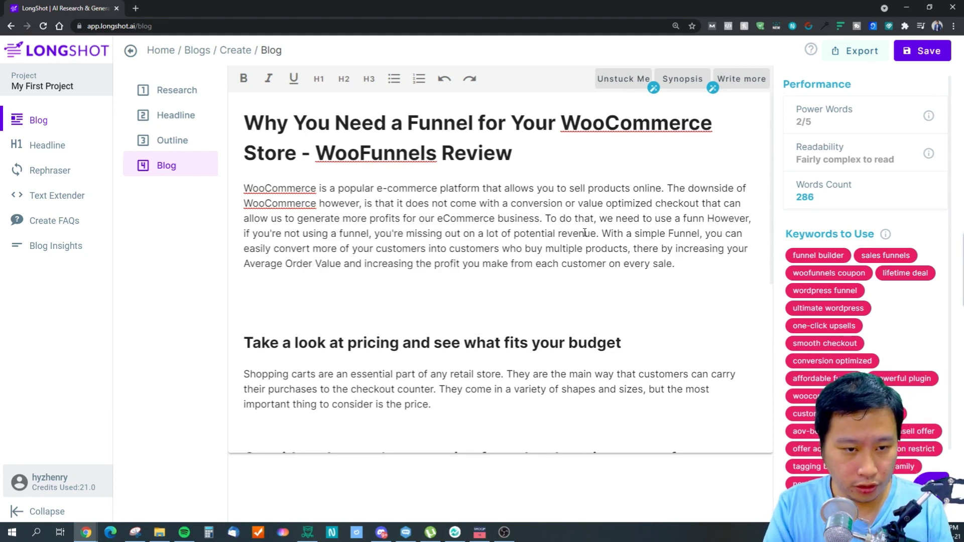
{"action": "type", "text": "sales funnel that works "}
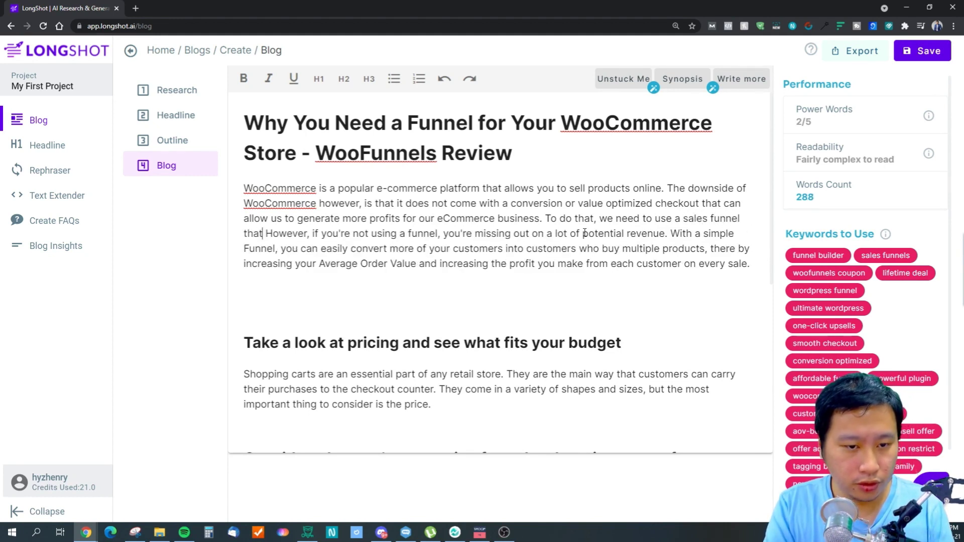
{"action": "type", "text": "with WooCommerce"}
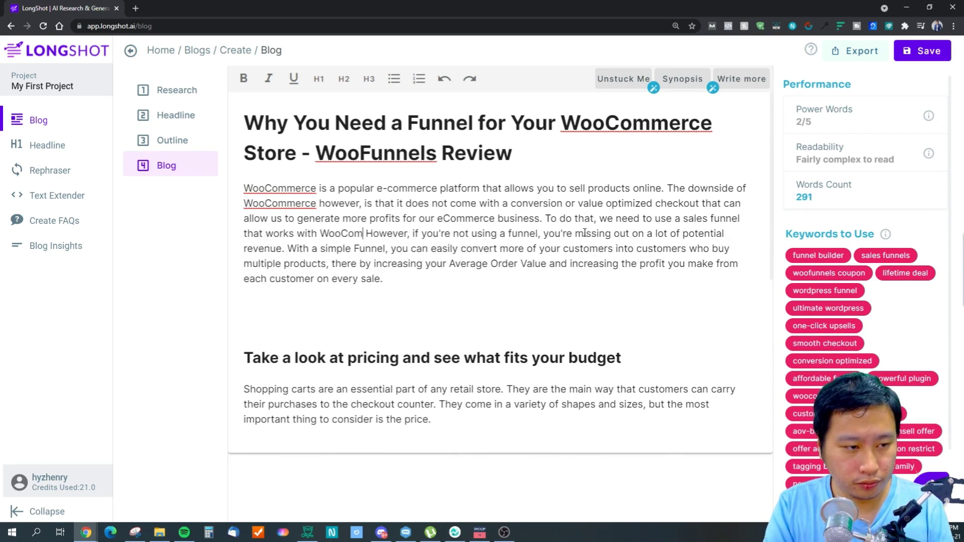
{"action": "type", "text": "."}
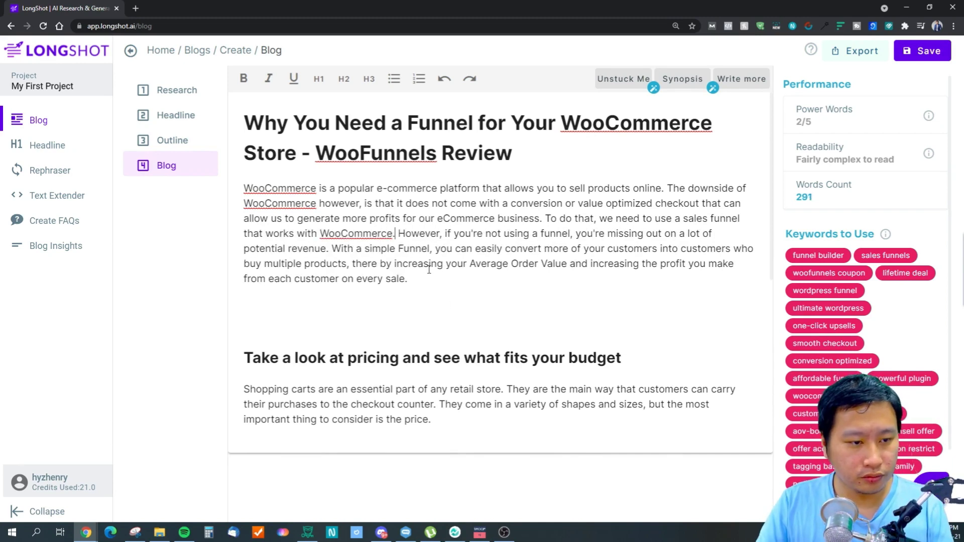
{"action": "left_click_drag", "start_coordinate": [546, 217], "coordinate": [396, 230]}
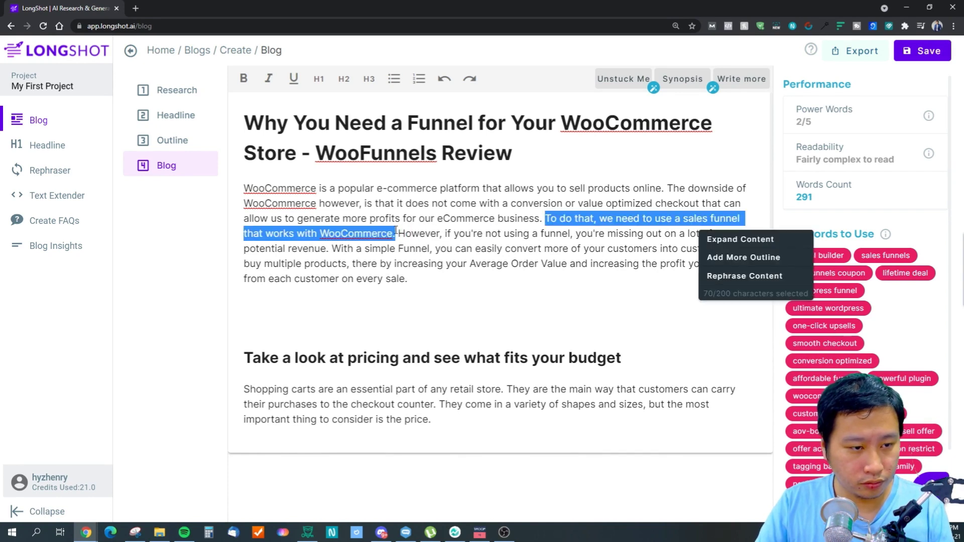
{"action": "left_click", "coordinate": [373, 247]}
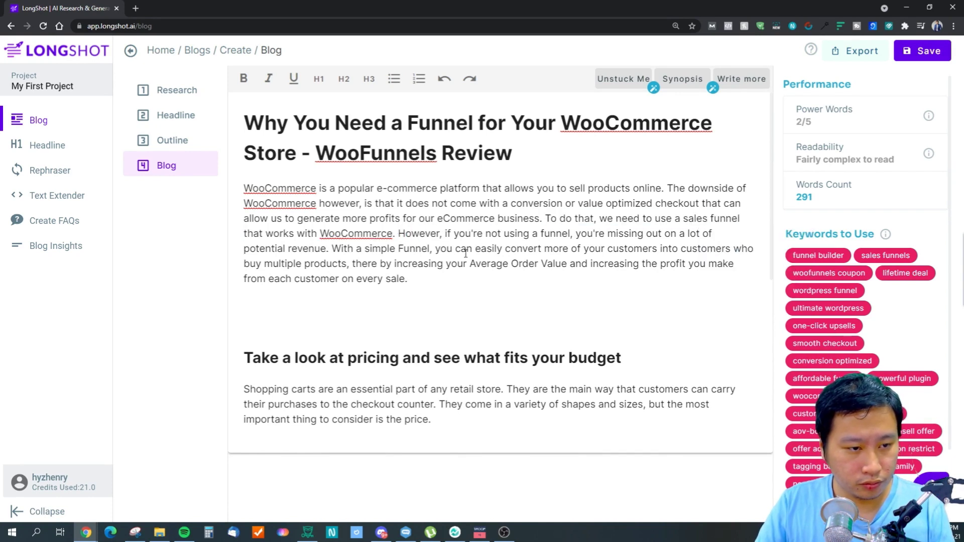
Step: Add a new paragraph below the intro reading "The solution here is WooFunnels."
{"action": "left_click", "coordinate": [432, 297]}
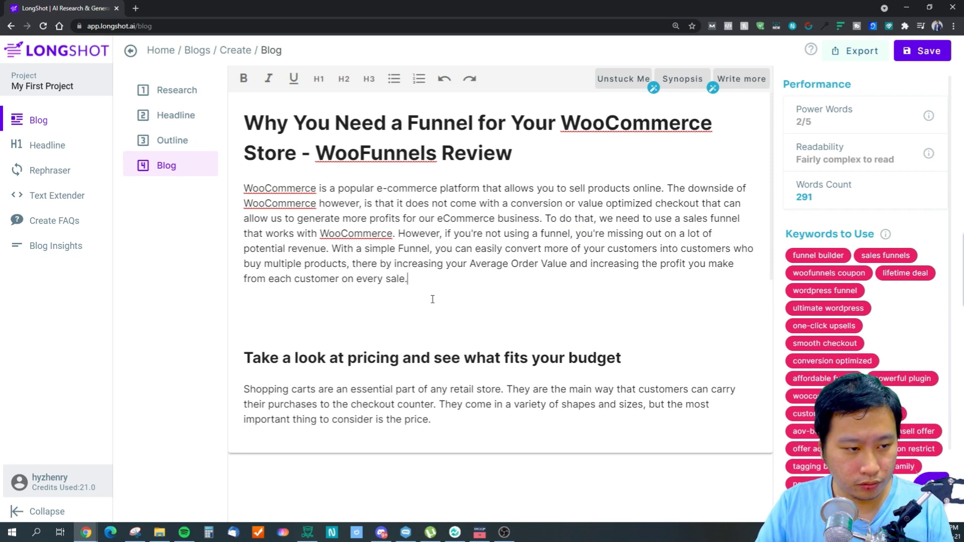
{"action": "key", "text": "Return"}
{"action": "type", "text": "Th"}
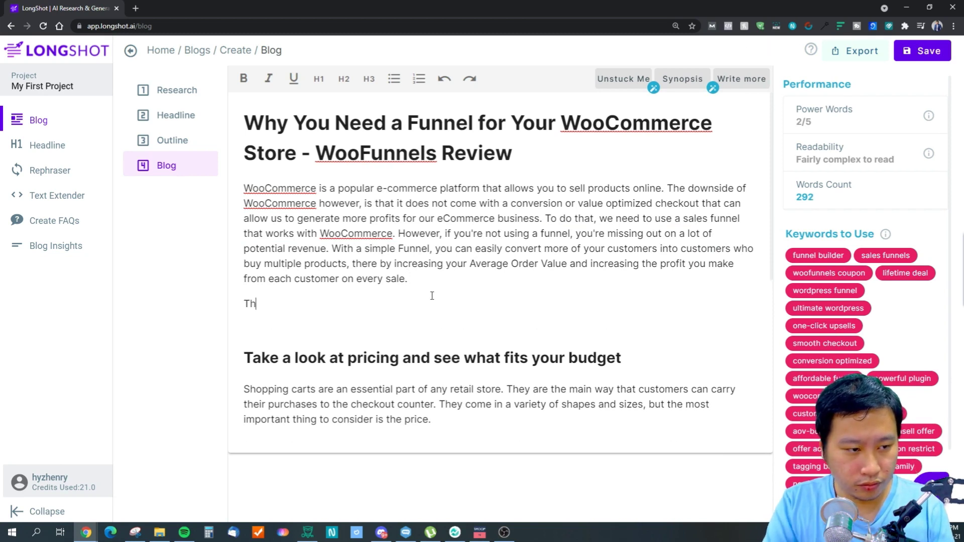
{"action": "type", "text": "e solution here is WooFunnels"}
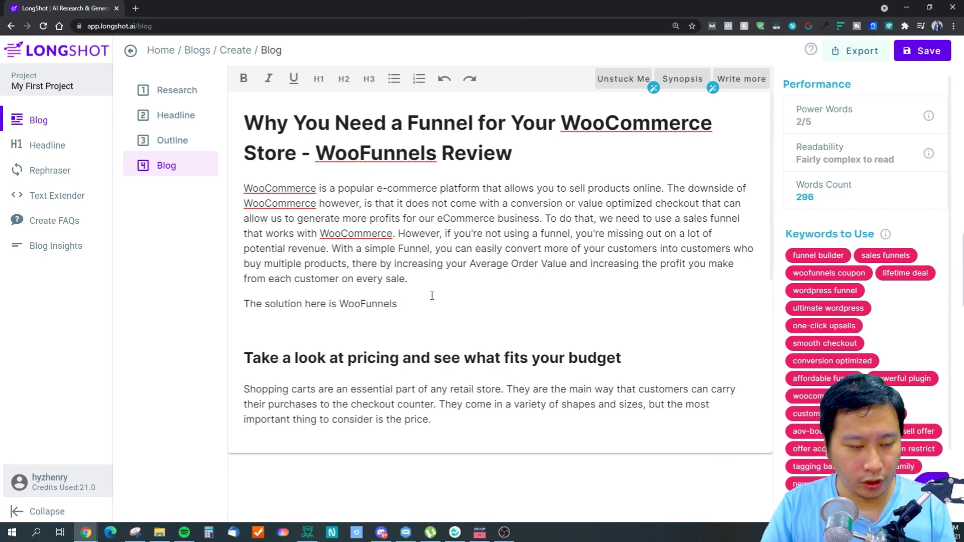
{"action": "left_click", "coordinate": [412, 359]}
{"action": "left_click", "coordinate": [597, 367]}
{"action": "type", "text": "."}
Step: Remove the empty line between the WooFunnels solution paragraph and the pricing heading
{"action": "scroll", "coordinate": [435, 327], "scroll_direction": "down", "scroll_amount": 3}
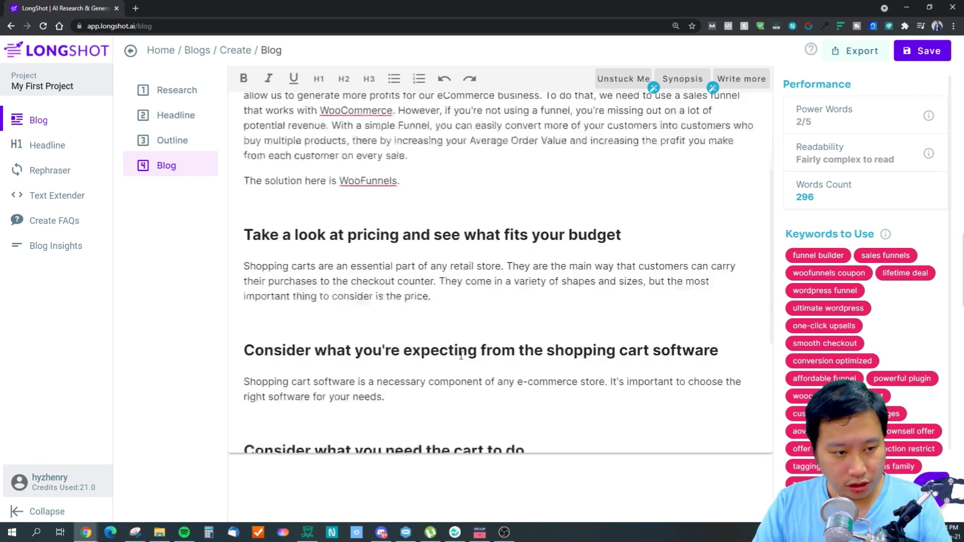
{"action": "key", "text": "BackSpace"}
{"action": "left_click", "coordinate": [454, 297]}
{"action": "scroll", "coordinate": [416, 327], "scroll_direction": "down", "scroll_amount": 3}
{"action": "scroll", "coordinate": [339, 295], "scroll_direction": "up", "scroll_amount": 5}
Step: Replace the heading "Take a look at pricing and see what fits your budget" and all content below it with the heading "Sales"
{"action": "left_click_drag", "start_coordinate": [582, 298], "coordinate": [251, 274]}
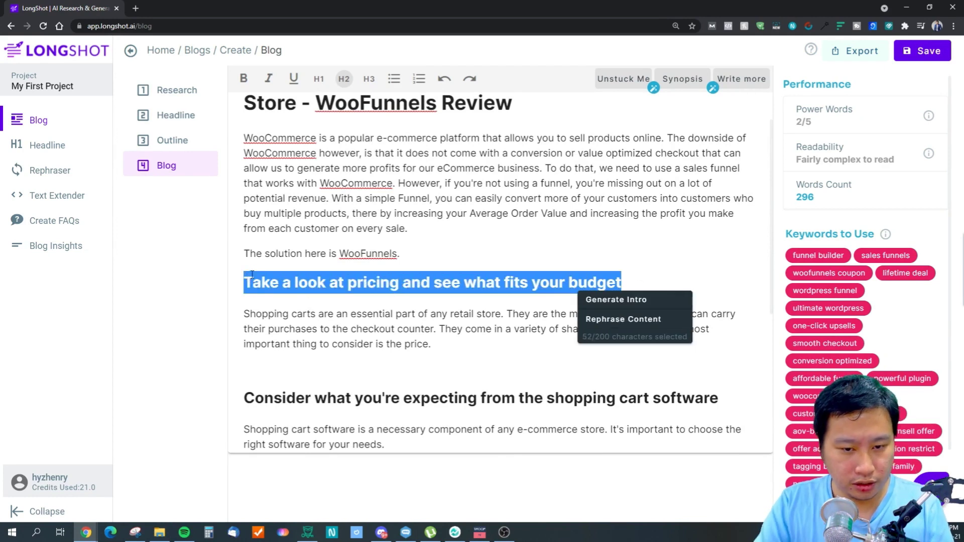
{"action": "type", "text": "Sales"}
{"action": "key", "text": "BackSpace"}
{"action": "key", "text": "BackSpace"}
{"action": "key", "text": "BackSpace"}
{"action": "key", "text": "BackSpace"}
{"action": "key", "text": "BackSpace"}
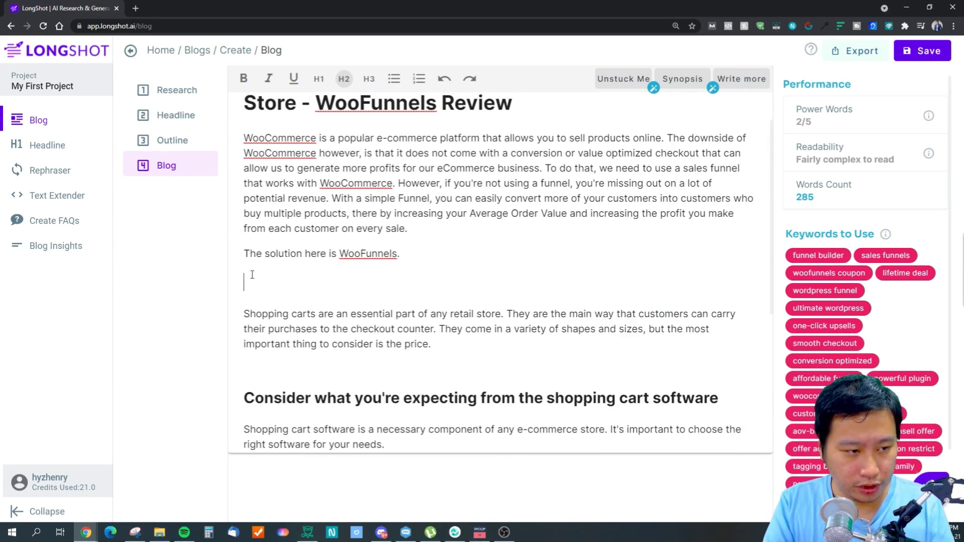
{"action": "type", "text": "Sales"}
{"action": "left_click_drag", "start_coordinate": [245, 282], "coordinate": [590, 413]}
{"action": "type", "text": "Sales"}
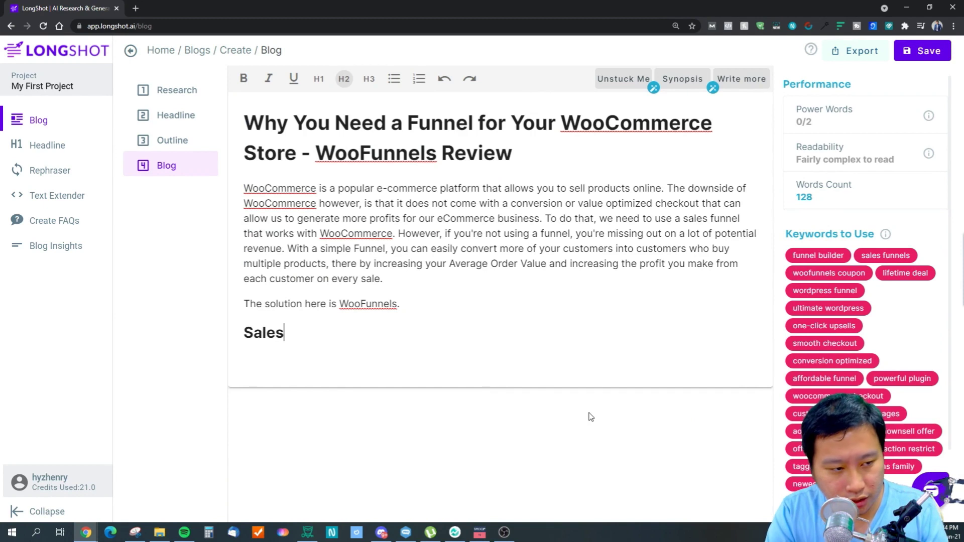
Step: Change the heading below the solution paragraph to "Opt-in or Lead"
{"action": "key", "text": "BackSpace"}
{"action": "key", "text": "BackSpace"}
{"action": "key", "text": "BackSpace"}
{"action": "key", "text": "BackSpace"}
{"action": "type", "text": "Opt-in or LEad"}
{"action": "key", "text": "BackSpace"}
{"action": "key", "text": "BackSpace"}
{"action": "key", "text": "BackSpace"}
{"action": "type", "text": "ead"}
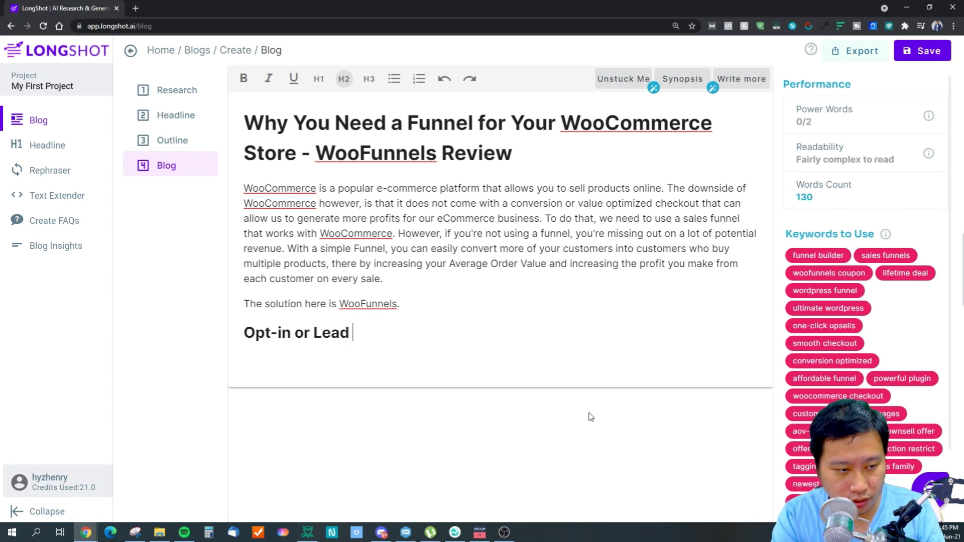
{"action": "key", "text": "BackSpace"}
{"action": "key", "text": "BackSpace"}
{"action": "type", "text": "ad"}
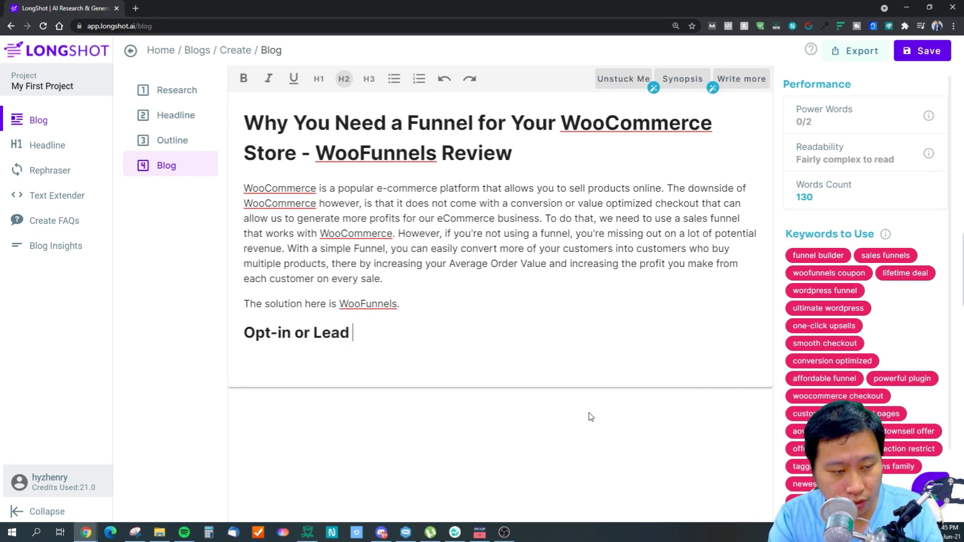
Step: Replace "or Lead" with "Pages" so the heading reads "Opt-in Pages"
{"action": "key", "text": "BackSpace"}
{"action": "key", "text": "BackSpace"}
{"action": "key", "text": "BackSpace"}
{"action": "key", "text": "BackSpace"}
{"action": "key", "text": "BackSpace"}
{"action": "key", "text": "BackSpace"}
{"action": "key", "text": "BackSpace"}
{"action": "key", "text": "BackSpace"}
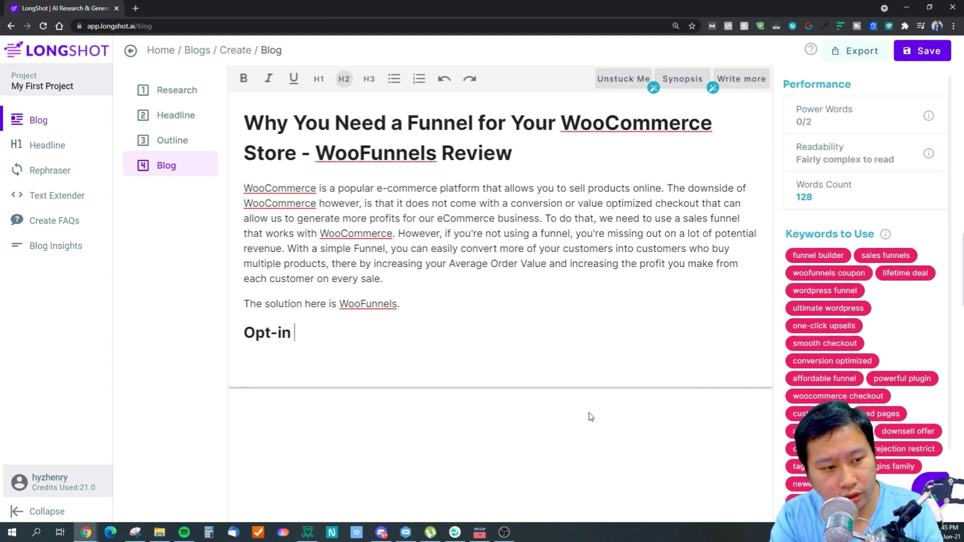
{"action": "type", "text": "Pages"}
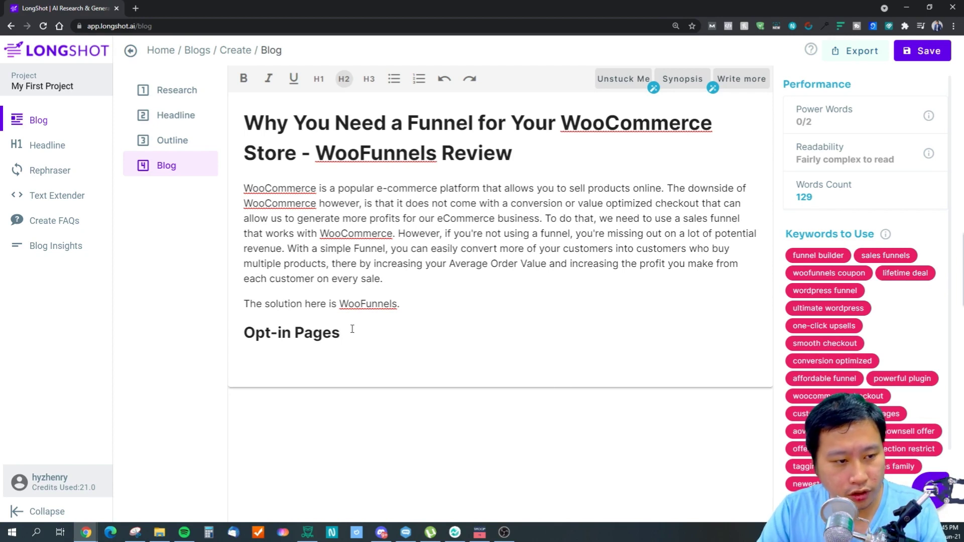
Step: Generate an AI intro paragraph for the "Opt-in Pages" heading with Generate Intro and review its text
{"action": "left_click_drag", "start_coordinate": [346, 333], "coordinate": [244, 334]}
{"action": "right_click", "coordinate": [272, 340]}
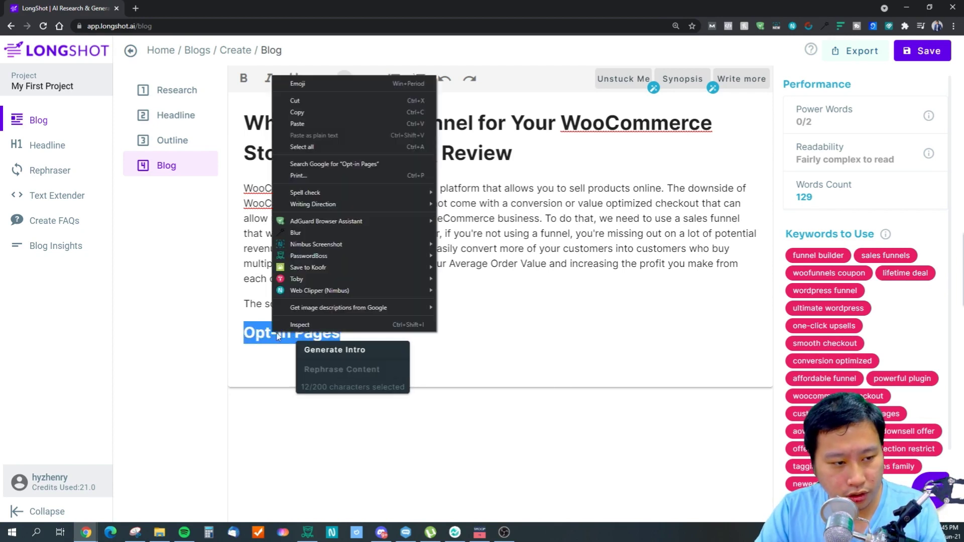
{"action": "left_click", "coordinate": [324, 367]}
{"action": "left_click_drag", "start_coordinate": [345, 337], "coordinate": [244, 336]}
{"action": "left_click", "coordinate": [335, 350]}
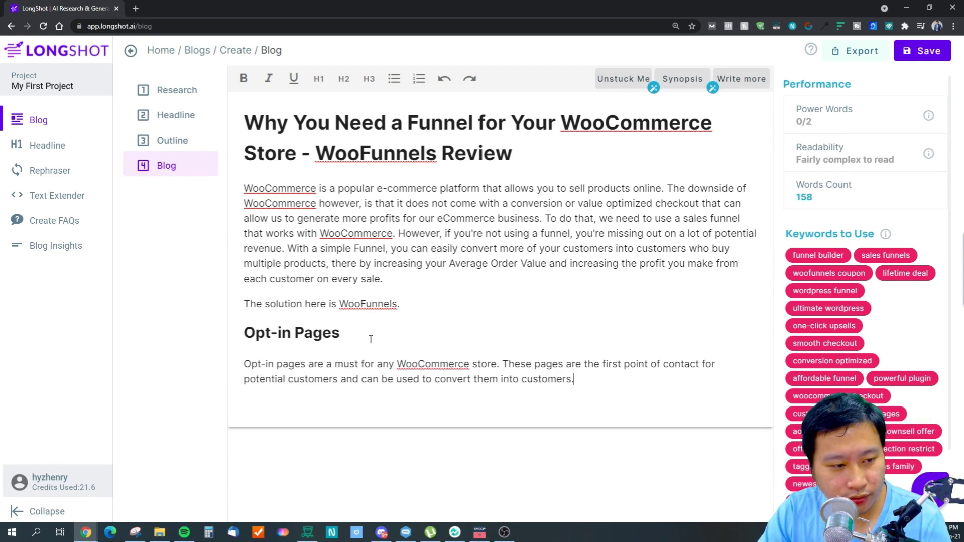
{"action": "left_click", "coordinate": [412, 370]}
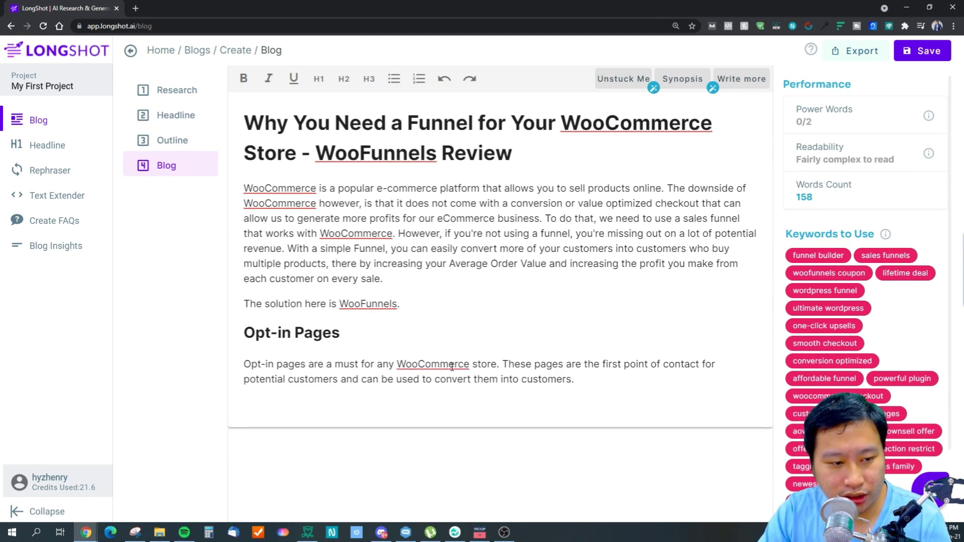
{"action": "left_click_drag", "start_coordinate": [574, 379], "coordinate": [232, 355]}
{"action": "left_click", "coordinate": [475, 365]}
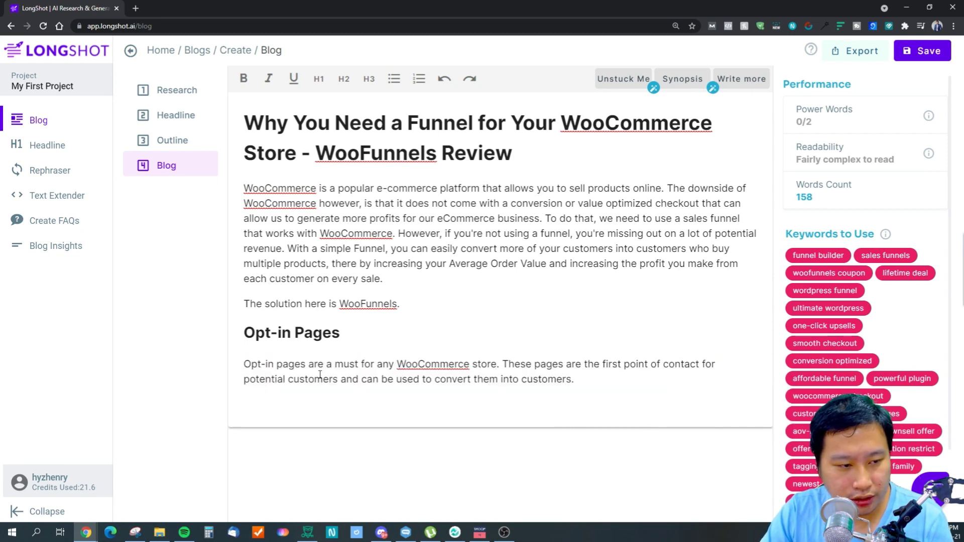
Step: Extend the first sentence under "Opt-in Pages" with "if you drive traffic from paid advertising, email"
{"action": "type", "text": "if you driv"}
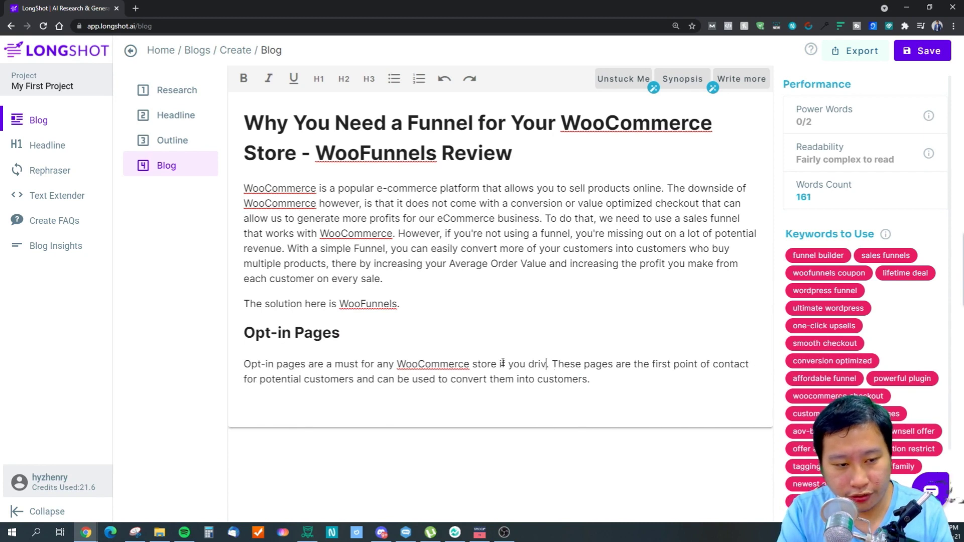
{"action": "type", "text": "e traffic "}
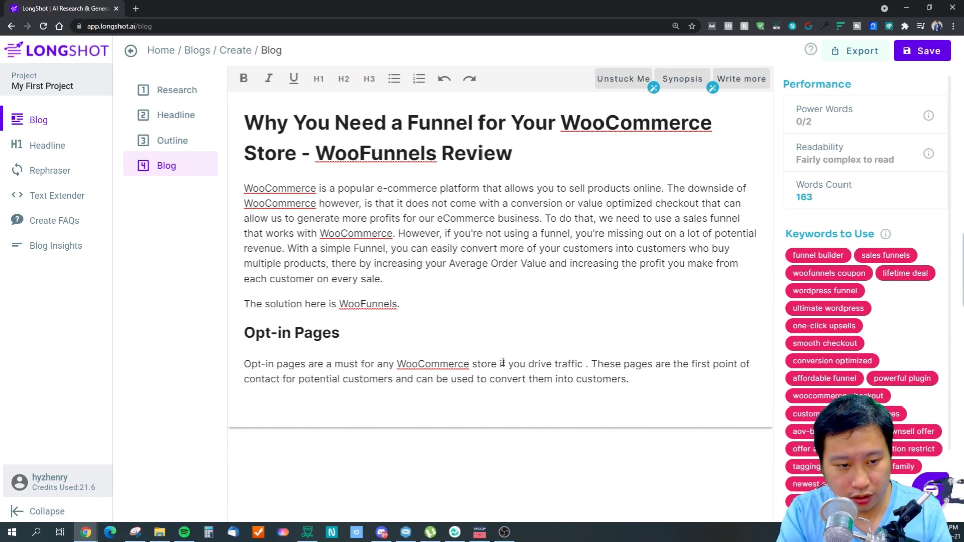
{"action": "type", "text": "from "}
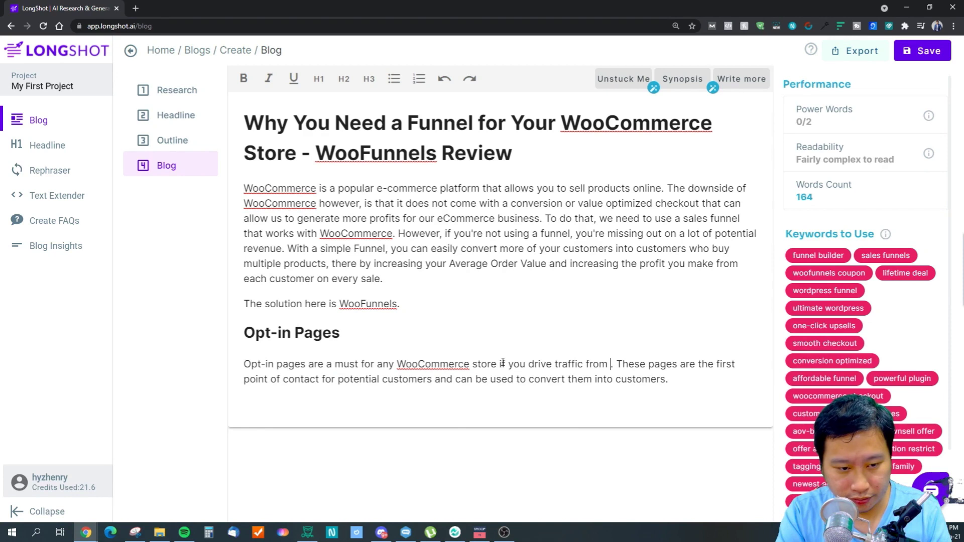
{"action": "type", "text": "paid advertising"}
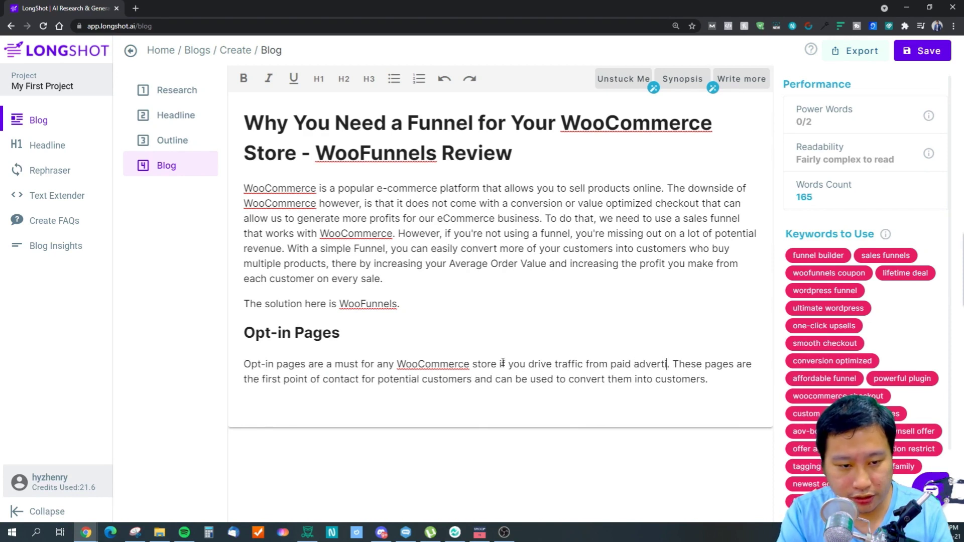
{"action": "key", "text": "BackSpace"}
{"action": "type", "text": ", ema"}
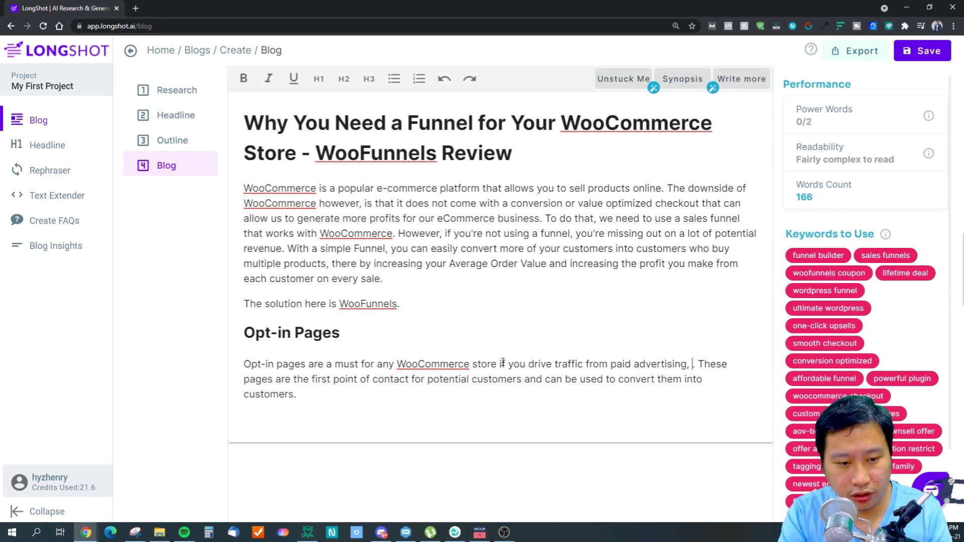
{"action": "type", "text": "il"}
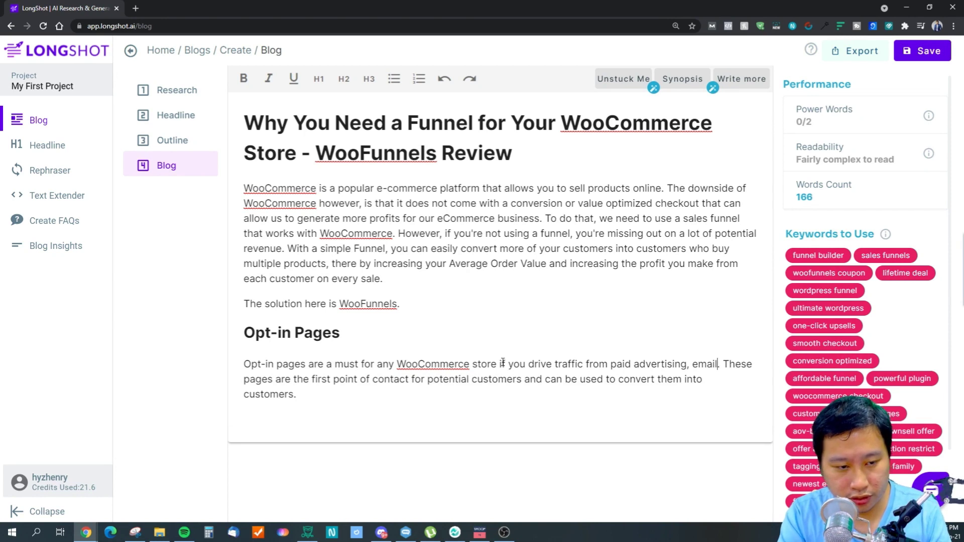
Step: Replace "from paid advertising, email" with "from any sources except SEO" at the end of that first sentence
{"action": "key", "text": "BackSpace"}
{"action": "key", "text": "BackSpace"}
{"action": "key", "text": "BackSpace"}
{"action": "key", "text": "BackSpace"}
{"action": "key", "text": "BackSpace"}
{"action": "key", "text": "BackSpace"}
{"action": "key", "text": "BackSpace"}
{"action": "key", "text": "BackSpace"}
{"action": "key", "text": "BackSpace"}
{"action": "key", "text": "BackSpace"}
{"action": "key", "text": "BackSpace"}
{"action": "key", "text": "BackSpace"}
{"action": "key", "text": "BackSpace"}
{"action": "key", "text": "BackSpace"}
{"action": "key", "text": "BackSpace"}
{"action": "key", "text": "BackSpace"}
{"action": "key", "text": "BackSpace"}
{"action": "key", "text": "BackSpace"}
{"action": "key", "text": "BackSpace"}
{"action": "key", "text": "BackSpace"}
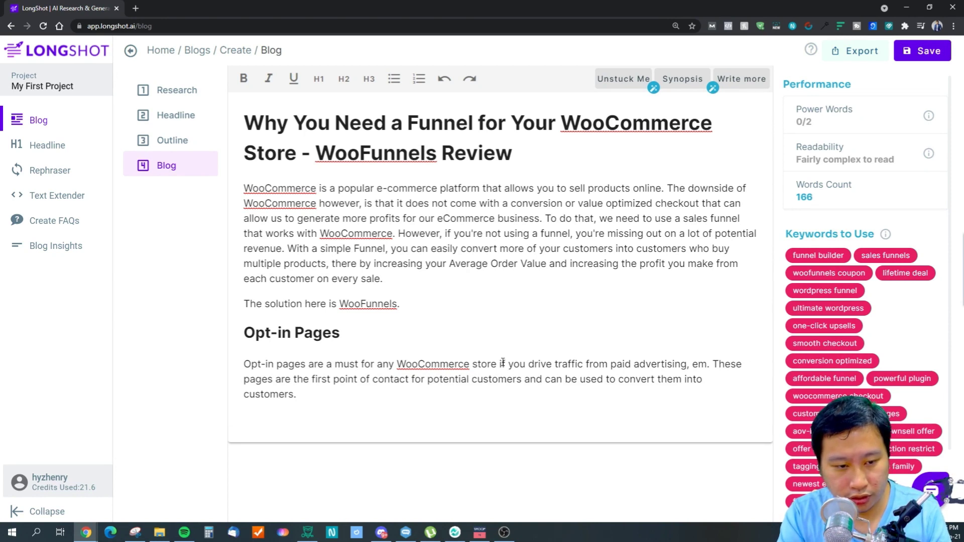
{"action": "type", "text": "from any "}
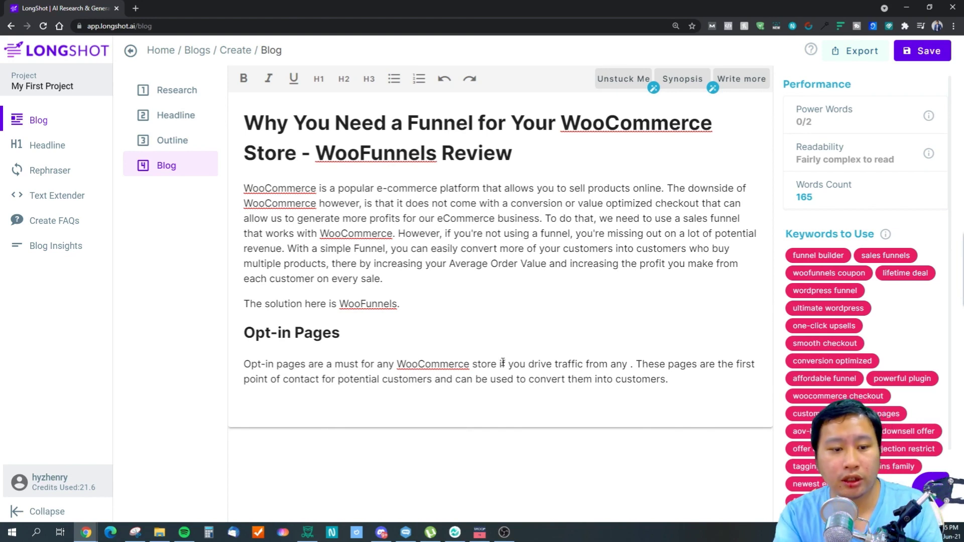
{"action": "type", "text": "s"}
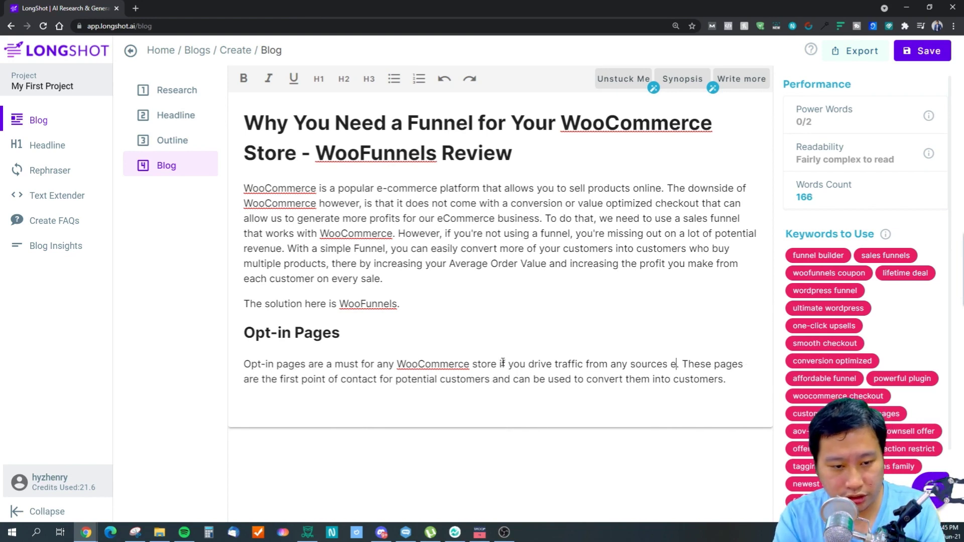
{"action": "type", "text": "ources except SEO"}
{"action": "left_click", "coordinate": [570, 364]}
{"action": "left_click", "coordinate": [358, 407]}
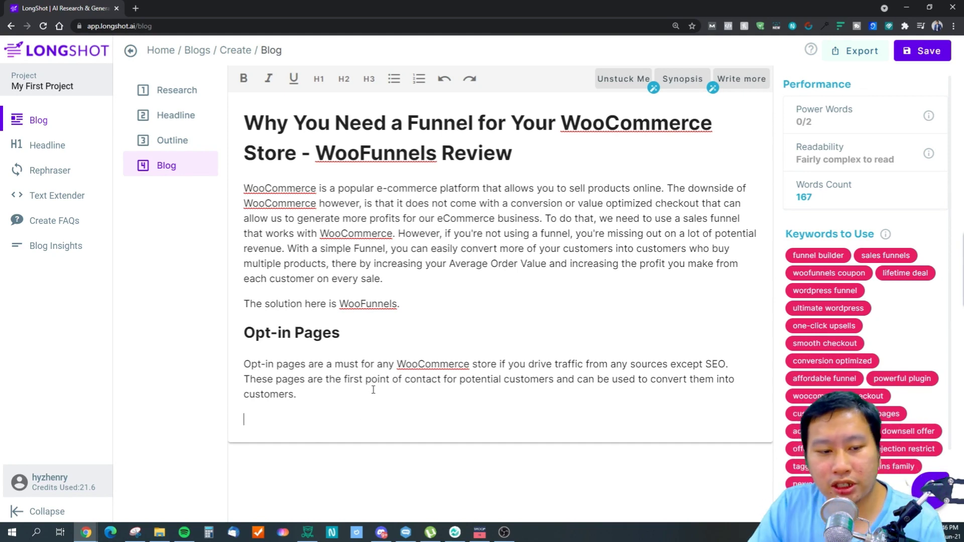
Step: Reword "for potential customers" in the second Opt-in Pages sentence to "to turn visitors into leads"
{"action": "left_click", "coordinate": [308, 398]}
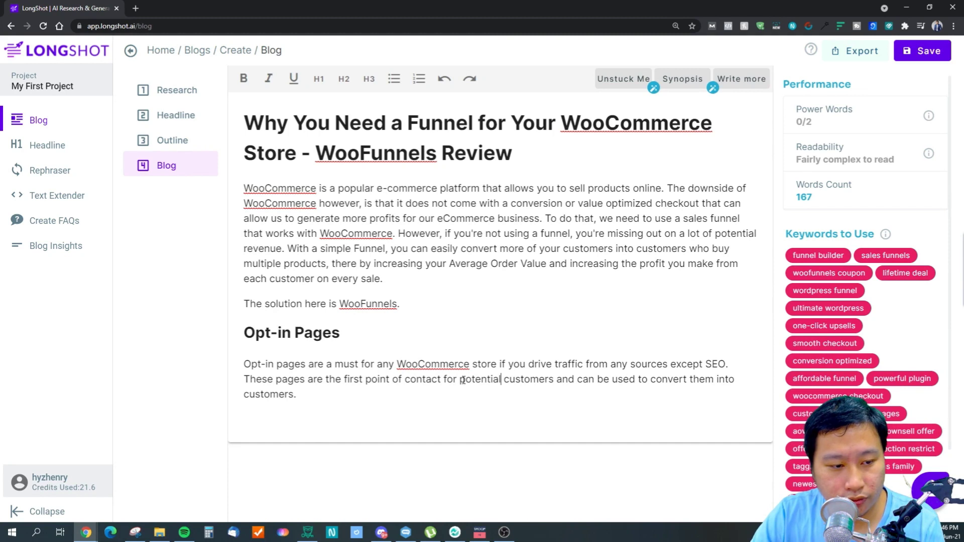
{"action": "left_click_drag", "start_coordinate": [462, 378], "coordinate": [554, 378]}
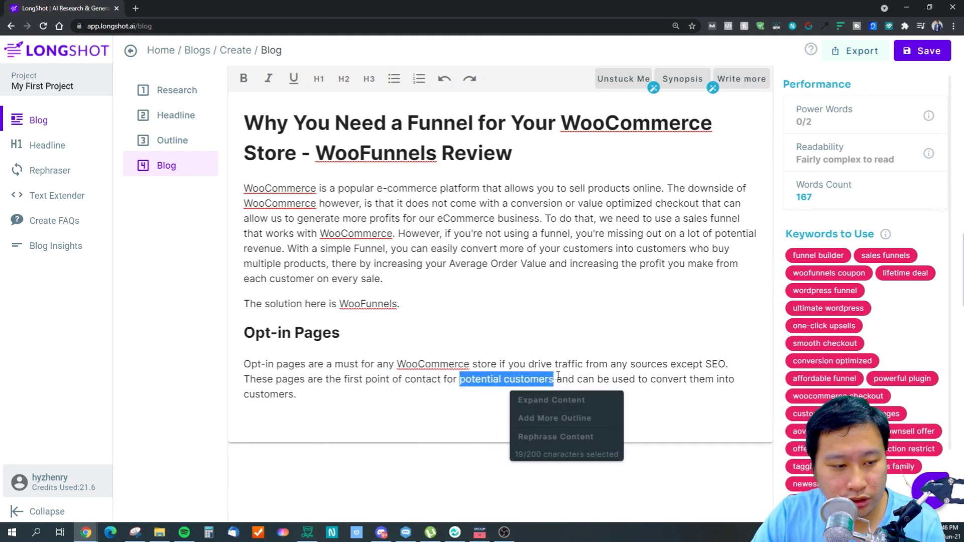
{"action": "key", "text": "BackSpace"}
{"action": "type", "text": "leads"}
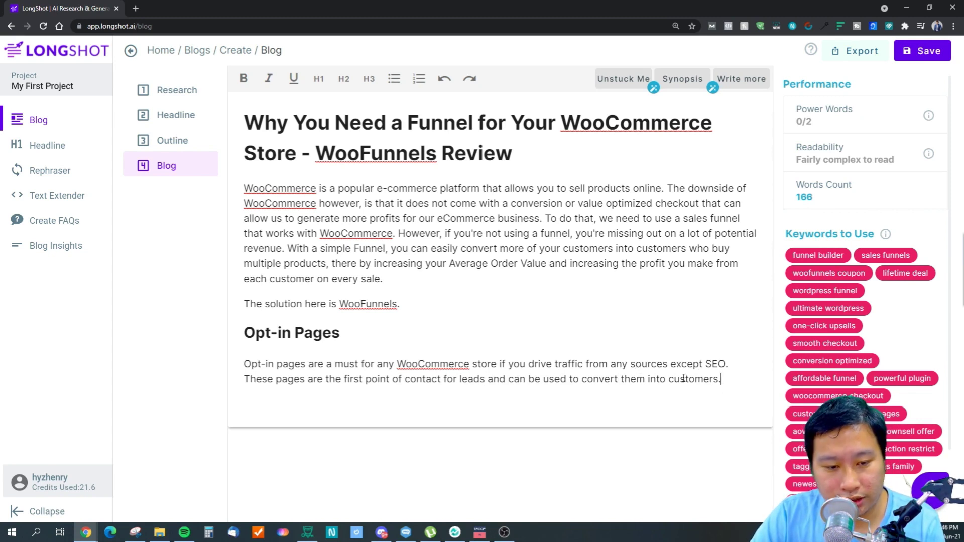
{"action": "double_click", "coordinate": [447, 379]}
{"action": "type", "text": "to turn"}
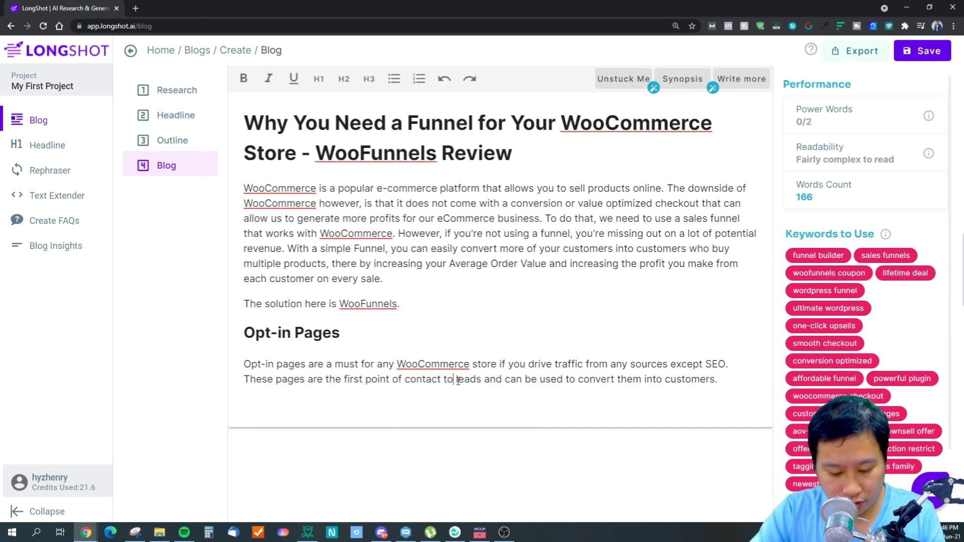
{"action": "type", "text": " visitors into"}
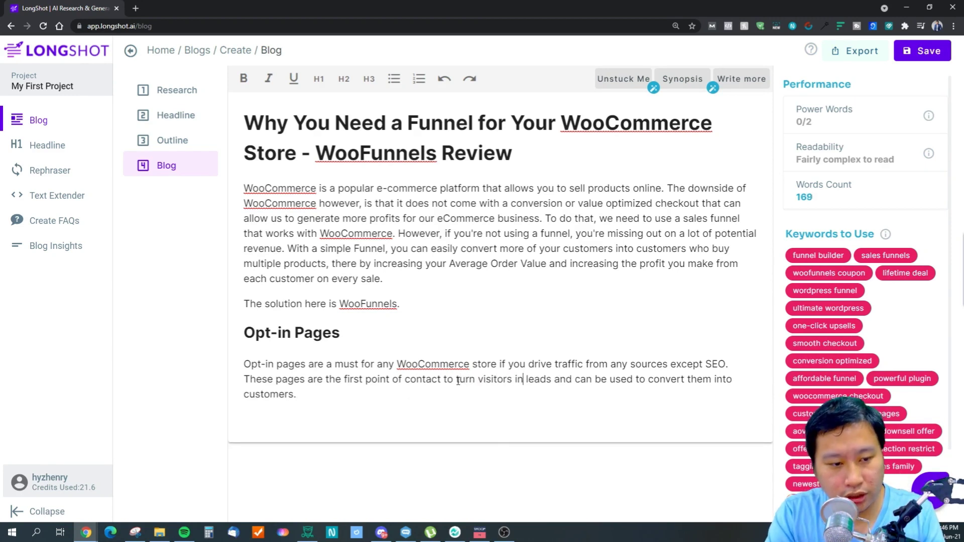
Step: Replace "can be used" with "then later" in the second Opt-in Pages sentence
{"action": "double_click", "coordinate": [585, 380]}
{"action": "left_click", "coordinate": [585, 380]}
{"action": "type", "text": "then later"}
{"action": "key", "text": "Delete"}
{"action": "key", "text": "Delete"}
{"action": "key", "text": "Delete"}
{"action": "key", "text": "Delete"}
{"action": "key", "text": "Delete"}
{"action": "key", "text": "Delete"}
{"action": "key", "text": "Delete"}
{"action": "key", "text": "Delete"}
{"action": "key", "text": "Delete"}
{"action": "key", "text": "Delete"}
{"action": "key", "text": "Delete"}
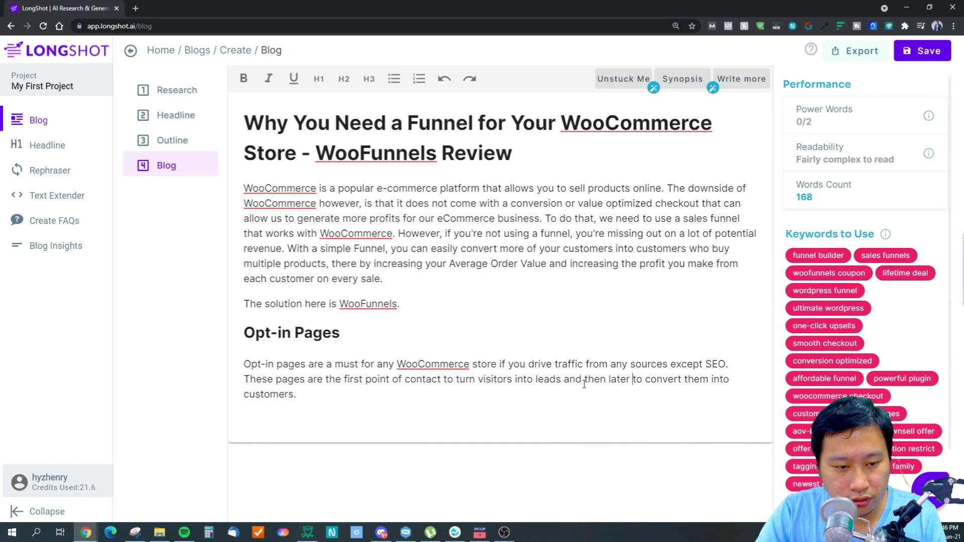
Step: Change "convert them into customers" to "be converted into customers" at the end of the second Opt-in Pages sentence
{"action": "type", "text": "be"}
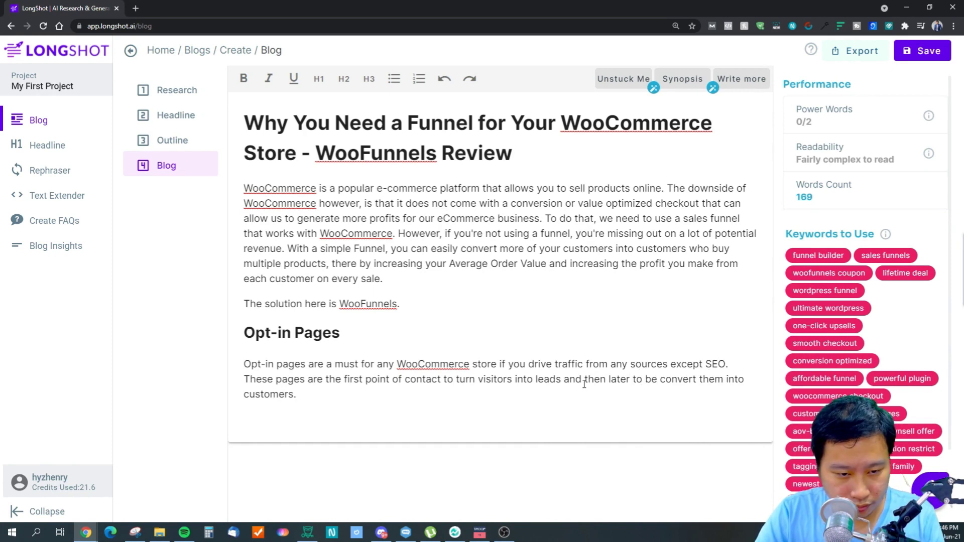
{"action": "key", "text": "Right"}
{"action": "key", "text": "Right"}
{"action": "type", "text": "ed"}
{"action": "key", "text": "Right"}
{"action": "key", "text": "Delete"}
{"action": "key", "text": "Delete"}
{"action": "key", "text": "Delete"}
{"action": "key", "text": "Delete"}
{"action": "key", "text": "Delete"}
{"action": "type", "text": "i"}
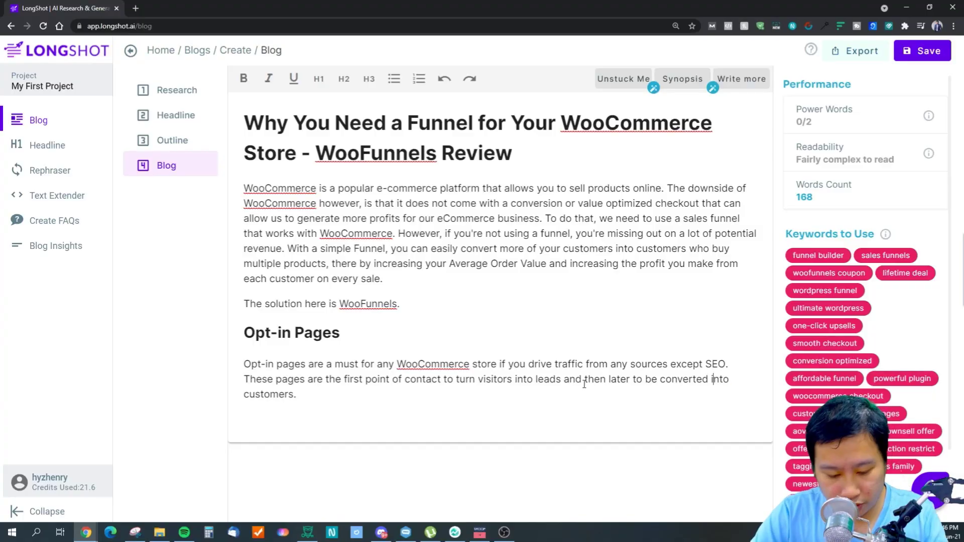
Step: Add a new paragraph below the Opt-in Pages text reading "WooFunnels comes with Opt-in pages"
{"action": "left_click_drag", "start_coordinate": [319, 394], "coordinate": [243, 356]}
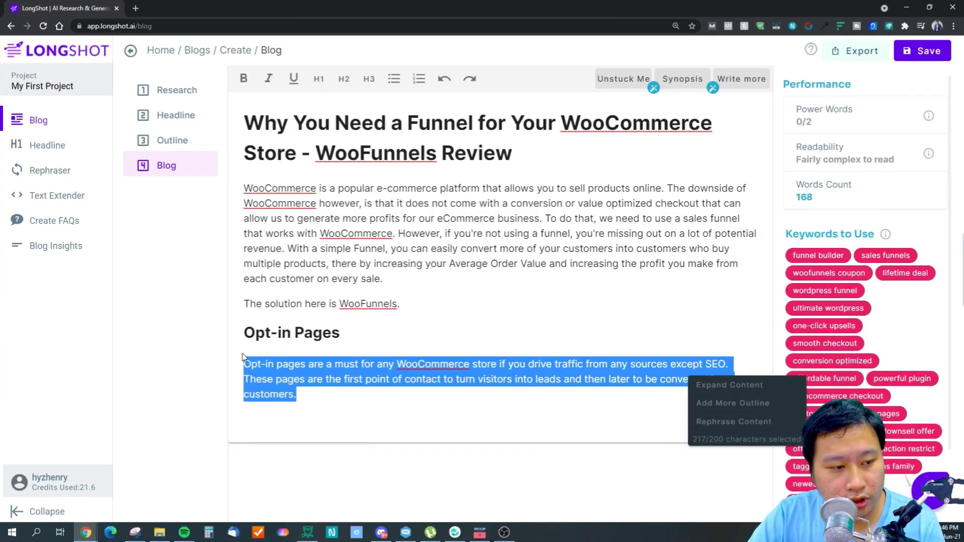
{"action": "left_click", "coordinate": [315, 406]}
{"action": "type", "text": "WooFu"}
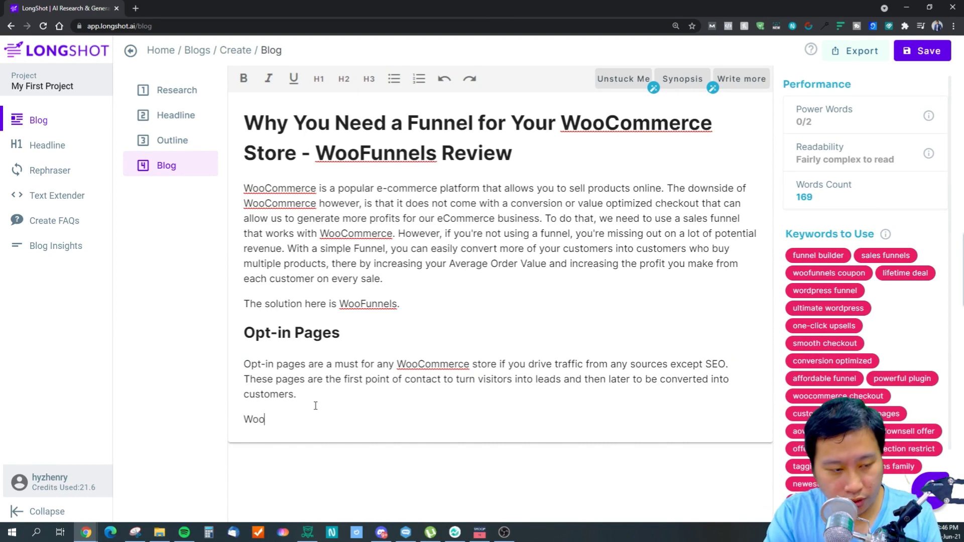
{"action": "key", "text": "BackSpace"}
{"action": "type", "text": "unnels c"}
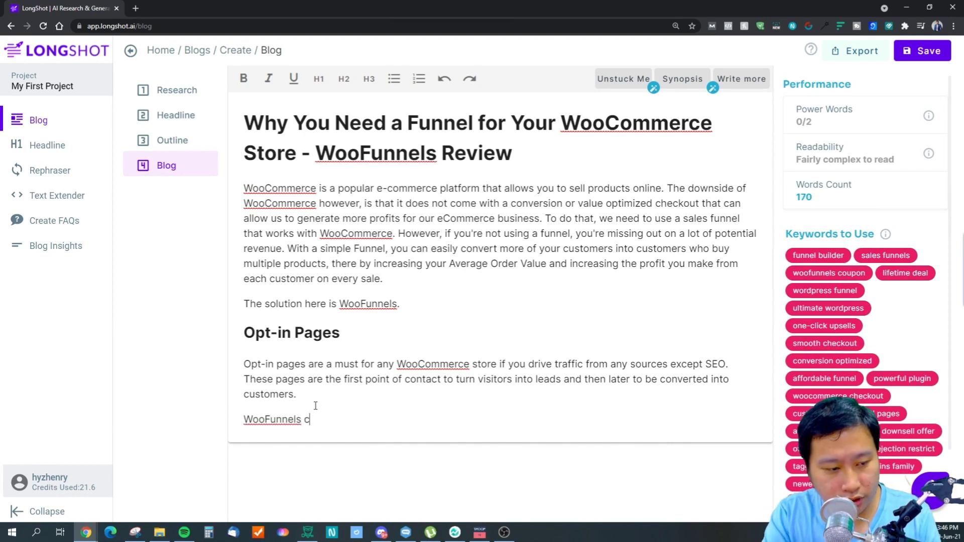
{"action": "type", "text": "omes with Opt-in Pa"}
{"action": "key", "text": "BackSpace"}
{"action": "key", "text": "BackSpace"}
{"action": "key", "text": "BackSpace"}
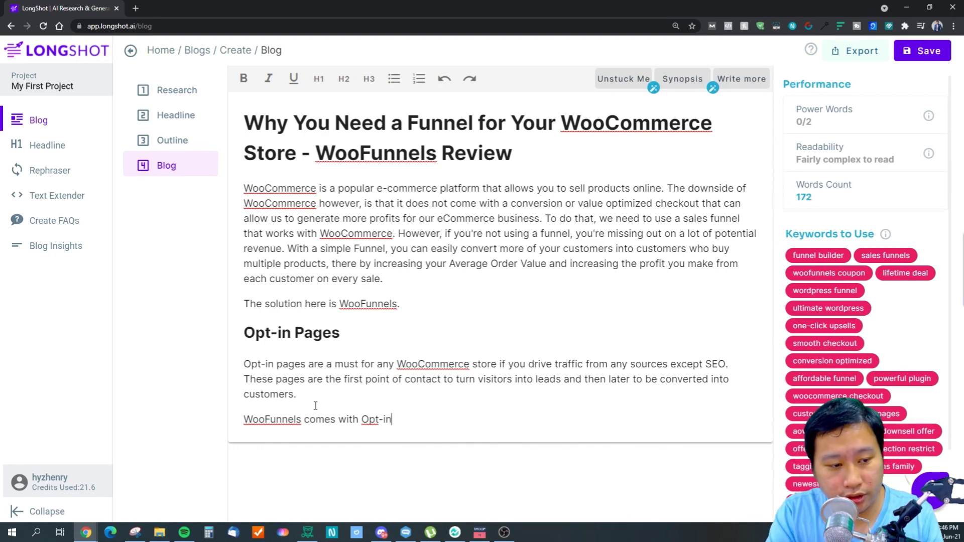
{"action": "type", "text": "pages"}
Step: Use the AI writer to continue the "WooFunnels comes with Opt-in pages" paragraph, based on the Opt-in Pages section text
{"action": "left_click_drag", "start_coordinate": [430, 421], "coordinate": [244, 366]}
{"action": "right_click", "coordinate": [267, 373]}
{"action": "left_click", "coordinate": [279, 397]}
{"action": "left_click_drag", "start_coordinate": [424, 421], "coordinate": [244, 365]}
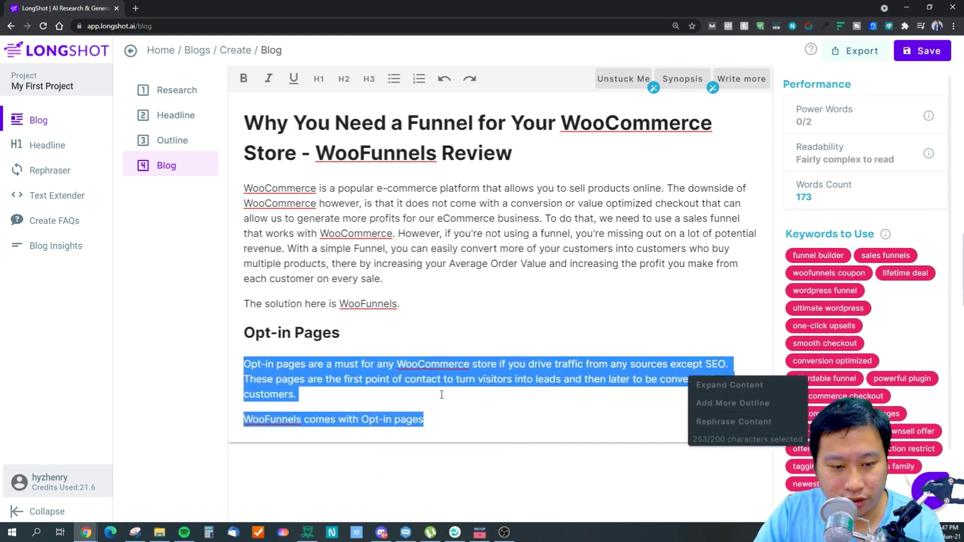
{"action": "left_click", "coordinate": [437, 432]}
{"action": "left_click_drag", "start_coordinate": [437, 432], "coordinate": [246, 377]}
{"action": "left_click", "coordinate": [733, 401]}
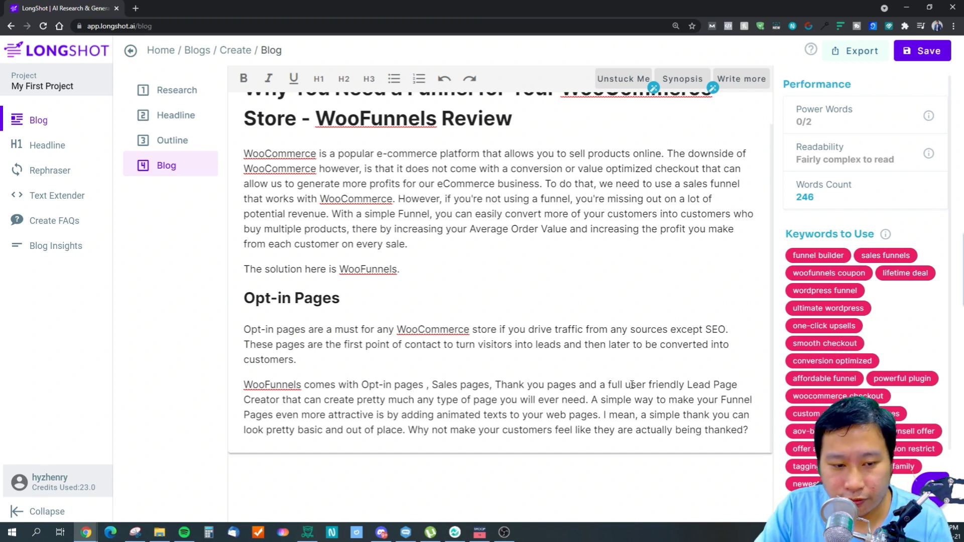
Step: Replace "Lead Page Creator" with "Checkout pages" in the generated text and end that sentence with "in a sales funnel"
{"action": "left_click_drag", "start_coordinate": [688, 385], "coordinate": [280, 403]}
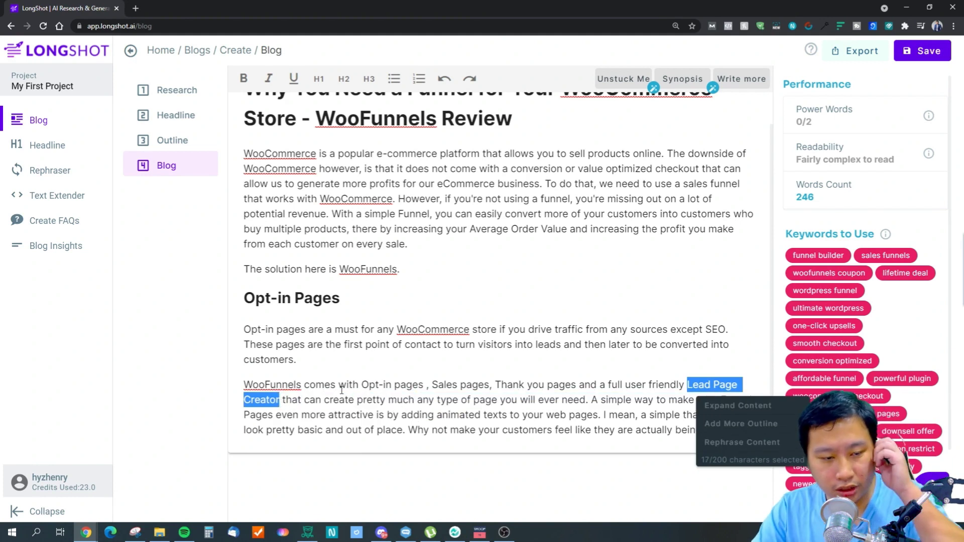
{"action": "type", "text": "Checkout"}
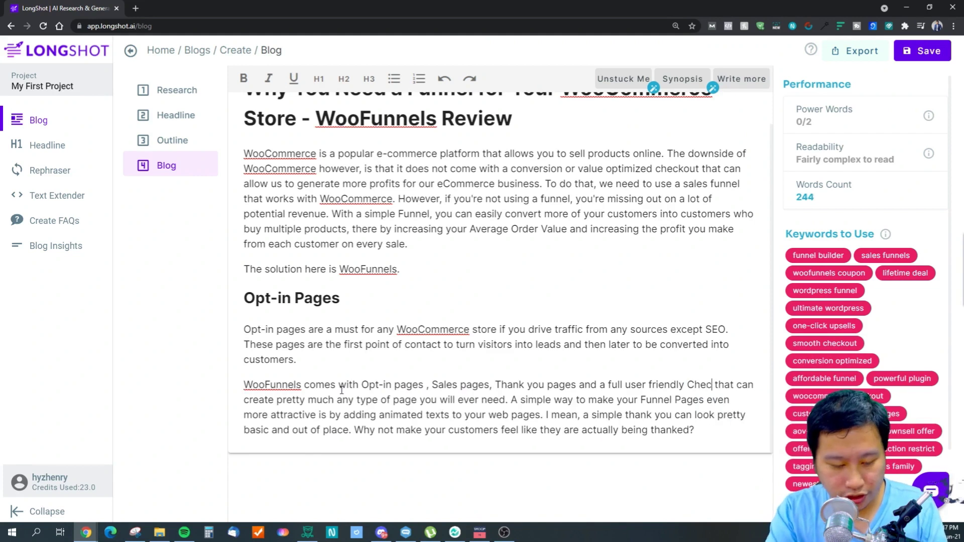
{"action": "type", "text": " pages"}
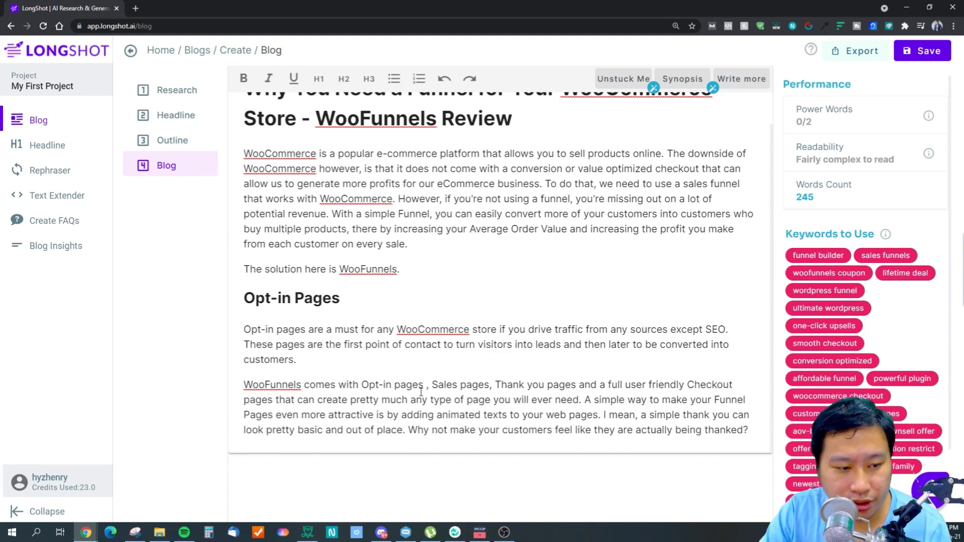
{"action": "left_click", "coordinate": [579, 399]}
{"action": "type", "text": "in a sales f"}
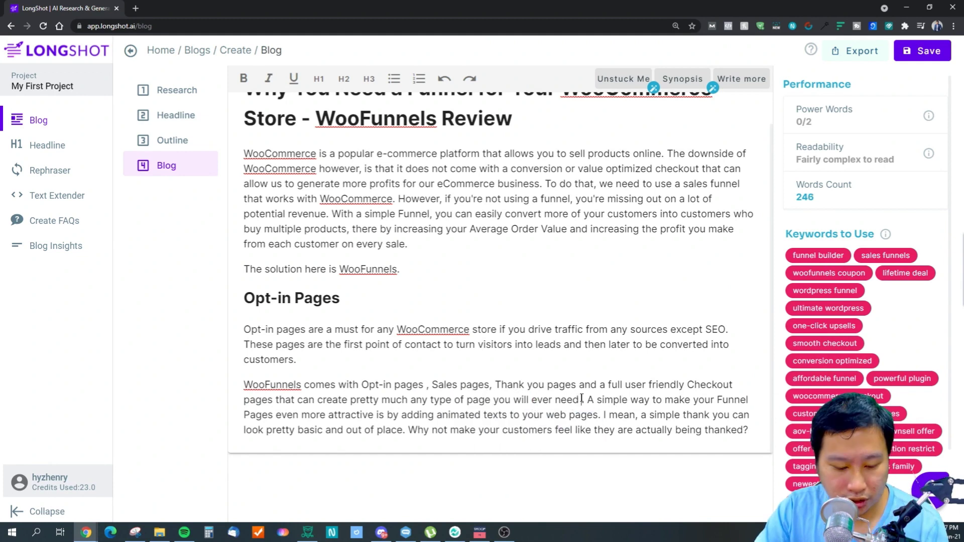
{"action": "type", "text": "unnel"}
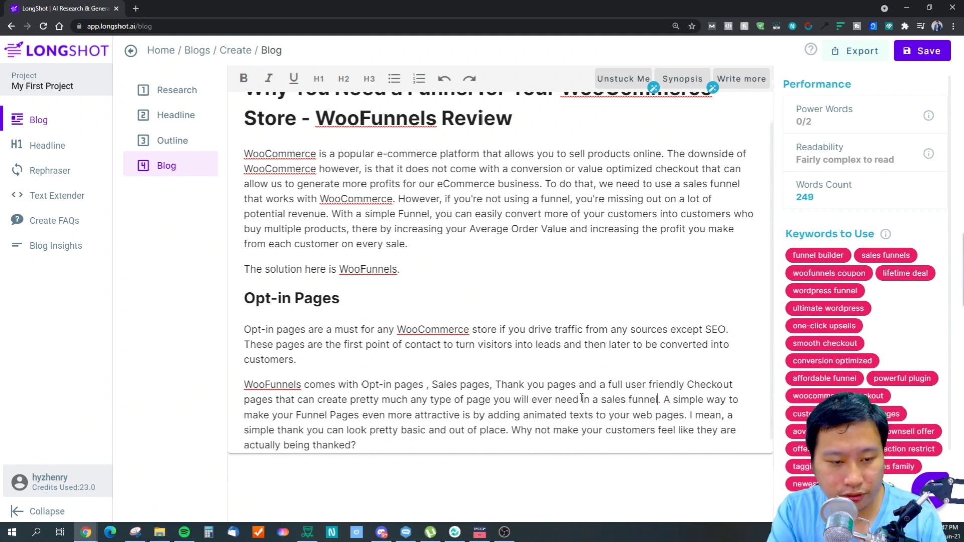
Step: Delete the generated sentences from "A simple way to make your Funnel Pages" to the end and save the blog
{"action": "left_click_drag", "start_coordinate": [393, 441], "coordinate": [664, 398]}
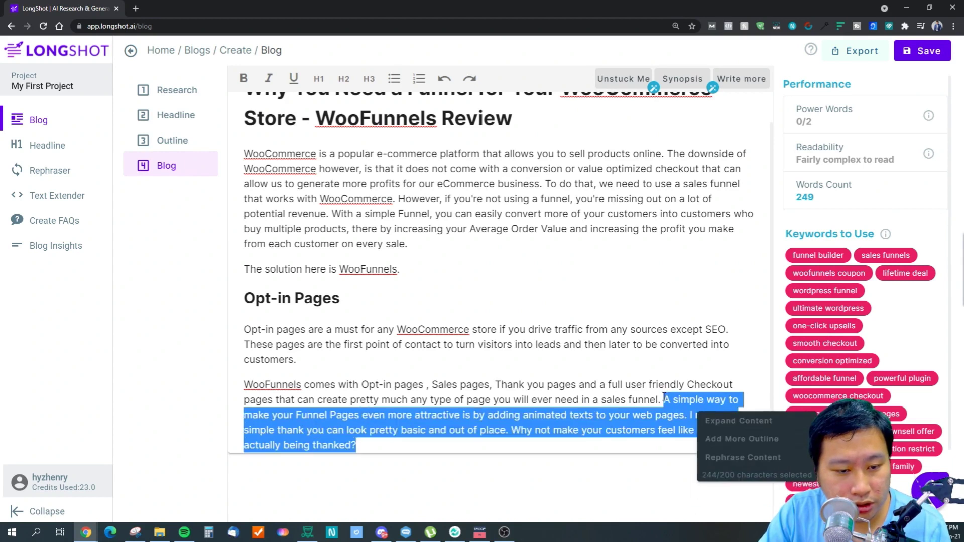
{"action": "key", "text": "BackSpace"}
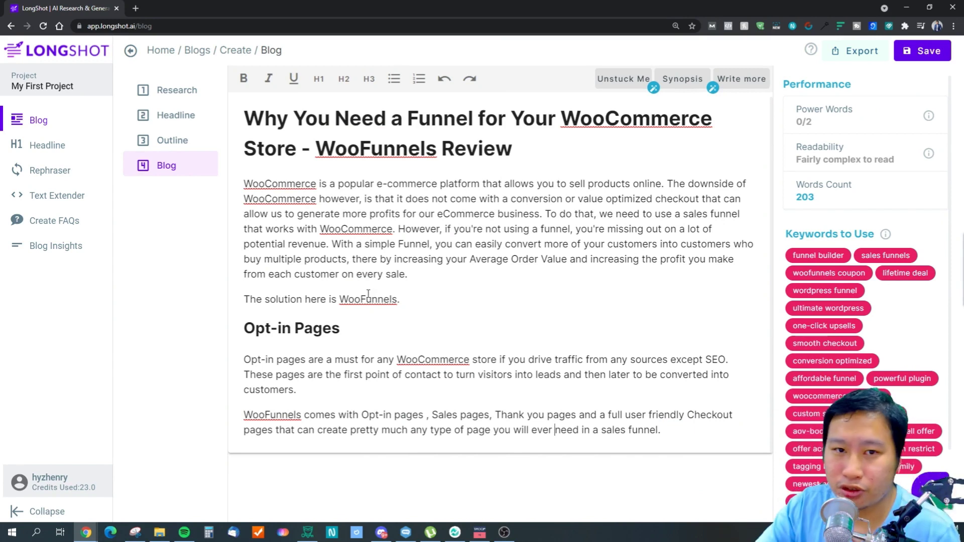
{"action": "left_click", "coordinate": [916, 50]}
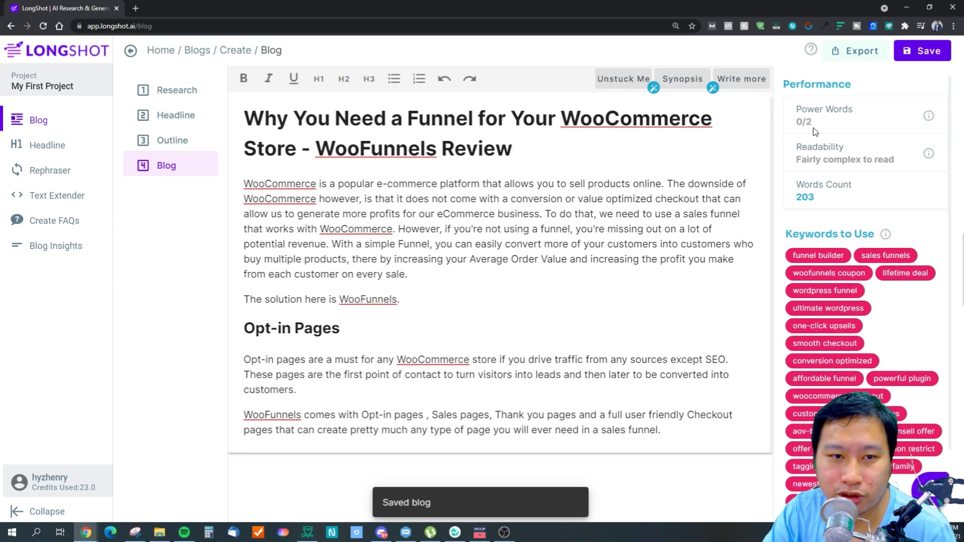
{"action": "left_click", "coordinate": [551, 397]}
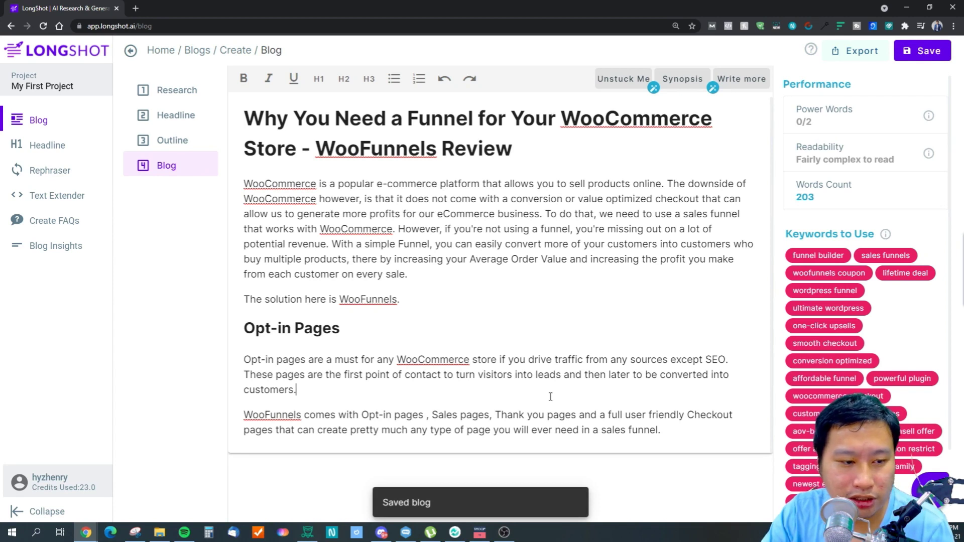
Step: Start a new paragraph after "need in a sales funnel." and generate more content there with Unstuck Me
{"action": "left_click", "coordinate": [680, 433]}
{"action": "key", "text": "Return"}
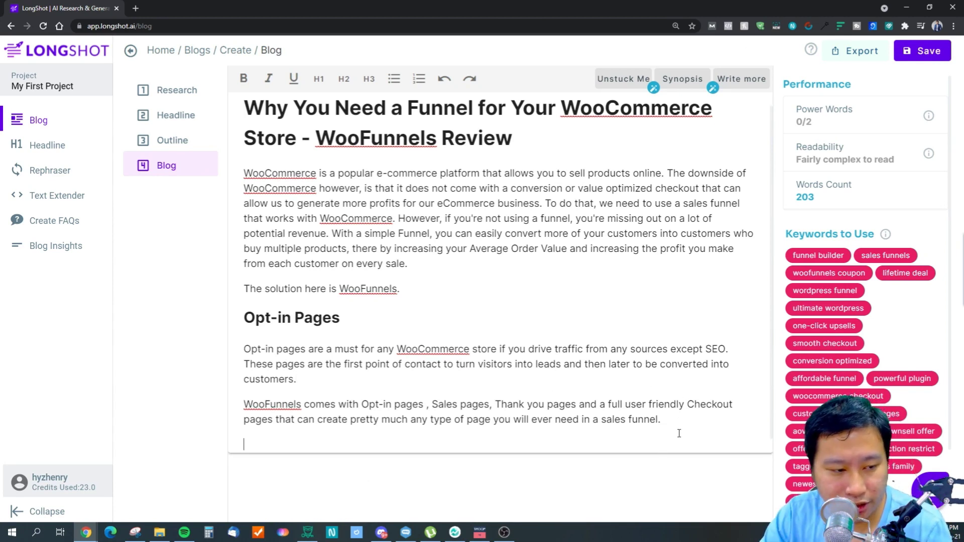
{"action": "left_click", "coordinate": [618, 85]}
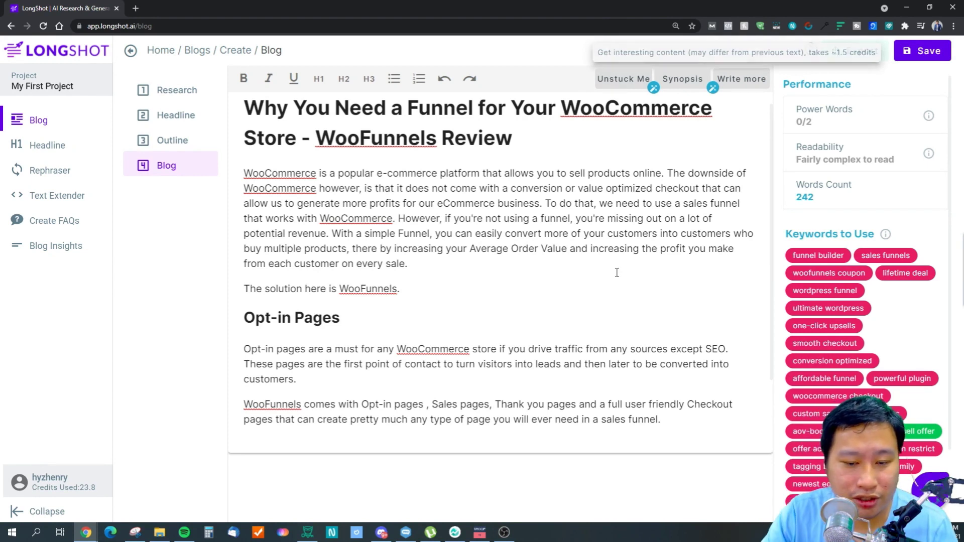
Step: Review the newly generated paragraph starting "We're all familiar with the old style of sales"
{"action": "scroll", "coordinate": [673, 409], "scroll_direction": "down", "scroll_amount": 2}
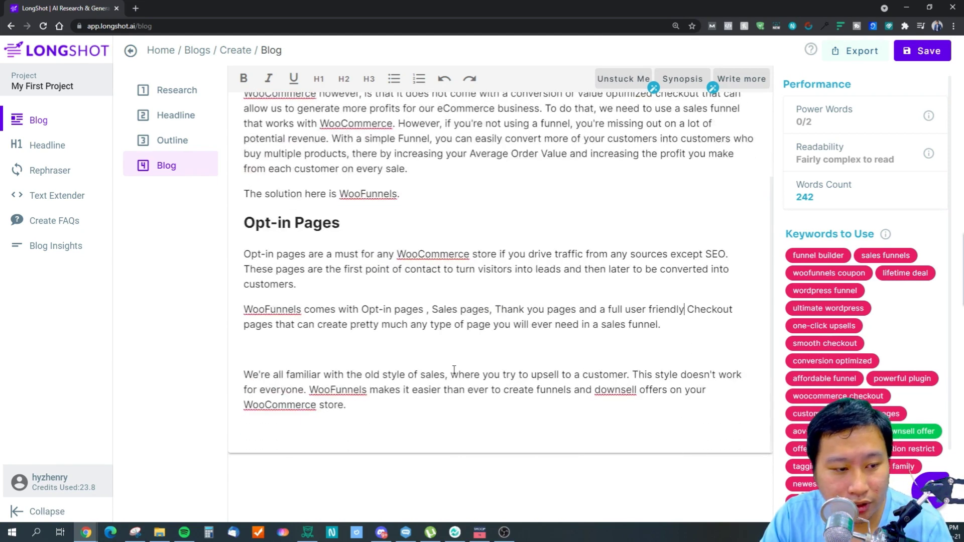
{"action": "left_click_drag", "start_coordinate": [361, 406], "coordinate": [238, 378]}
{"action": "left_click", "coordinate": [437, 410]}
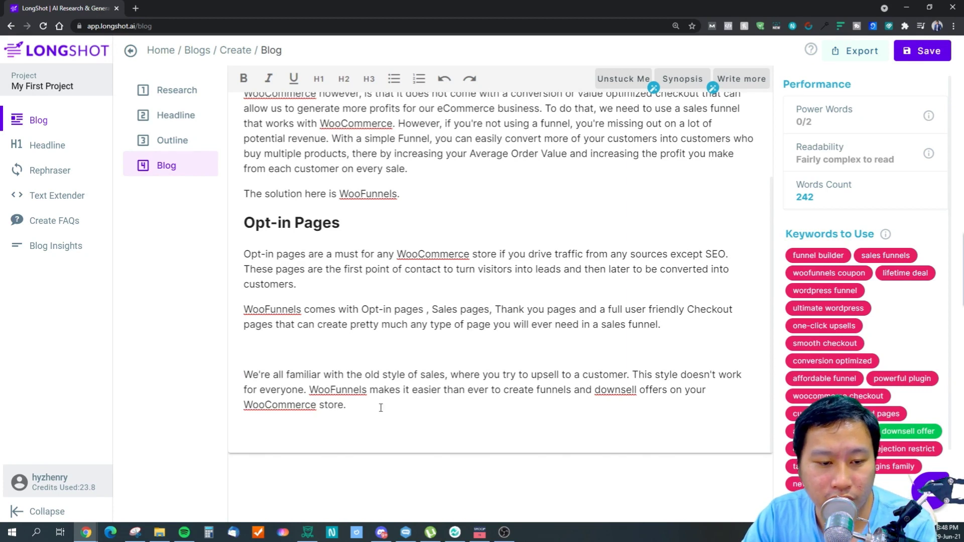
{"action": "left_click_drag", "start_coordinate": [359, 405], "coordinate": [231, 375]}
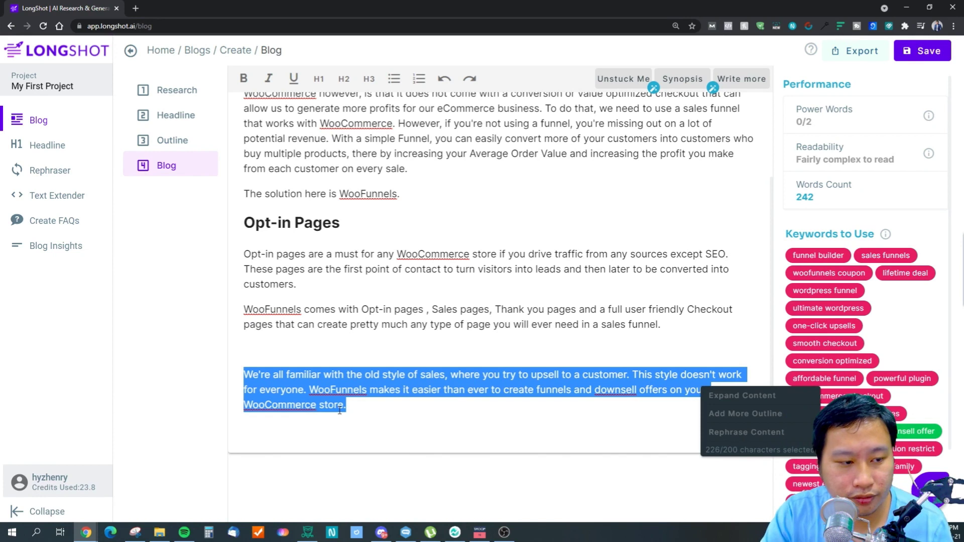
{"action": "left_click", "coordinate": [333, 374]}
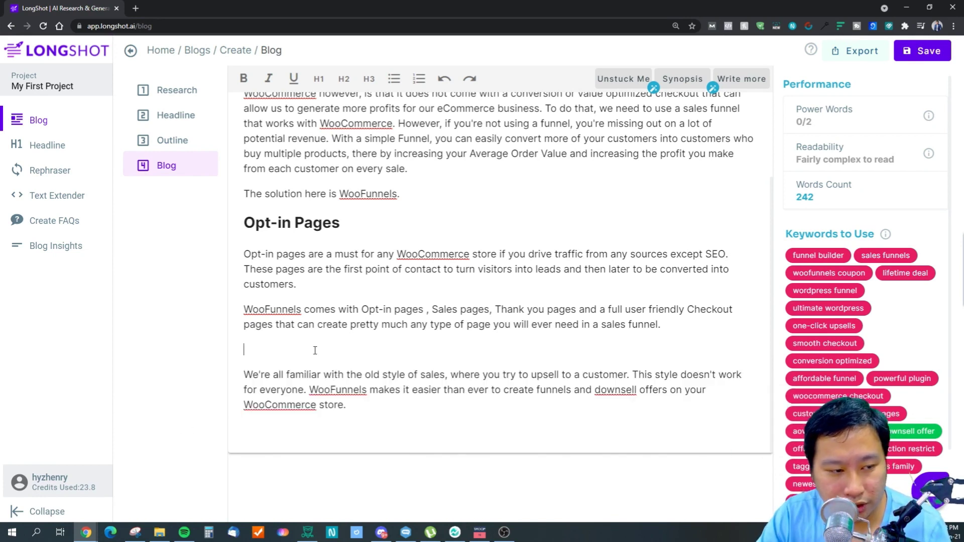
{"action": "left_click", "coordinate": [315, 350]}
{"action": "key", "text": "BackSpace"}
{"action": "left_click", "coordinate": [316, 442]}
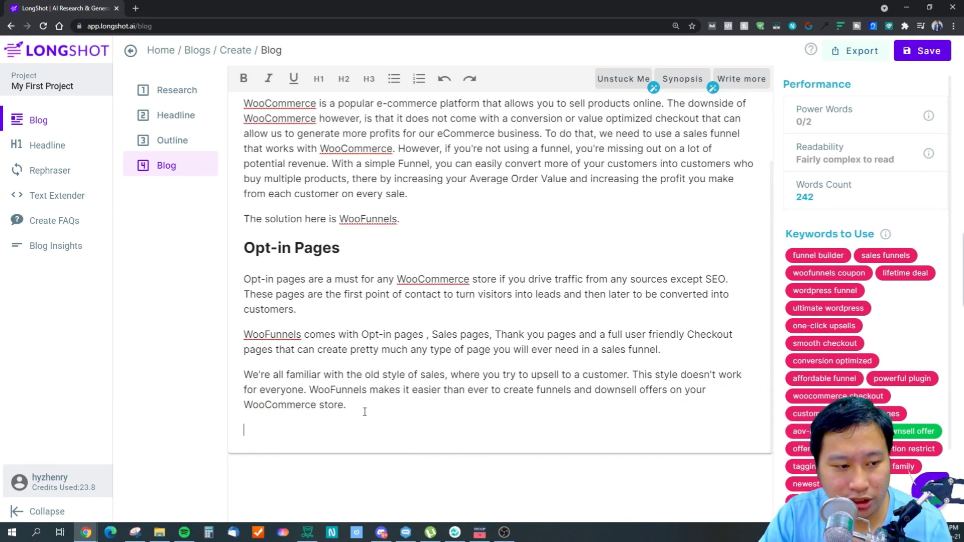
{"action": "left_click", "coordinate": [245, 374]}
{"action": "key", "text": "Return"}
{"action": "left_click", "coordinate": [367, 429]}
{"action": "key", "text": "Return"}
{"action": "key", "text": "Return"}
{"action": "key", "text": "BackSpace"}
{"action": "key", "text": "BackSpace"}
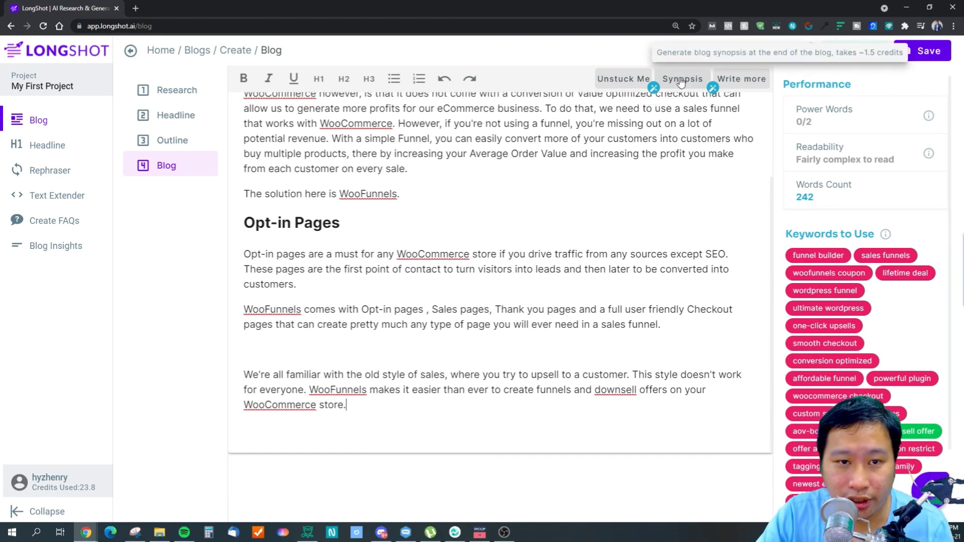
Step: Add a line reading "Conclusion" a few blank lines below the paragraph ending "your WooCommerce store."
{"action": "key", "text": "Return"}
{"action": "key", "text": "Return"}
{"action": "key", "text": "Return"}
{"action": "type", "text": "consu"}
{"action": "key", "text": "BackSpace"}
{"action": "key", "text": "BackSpace"}
{"action": "key", "text": "BackSpace"}
{"action": "key", "text": "BackSpace"}
{"action": "key", "text": "BackSpace"}
{"action": "type", "text": "Conclu"}
{"action": "key", "text": "BackSpace"}
{"action": "key", "text": "BackSpace"}
{"action": "type", "text": "clusion"}
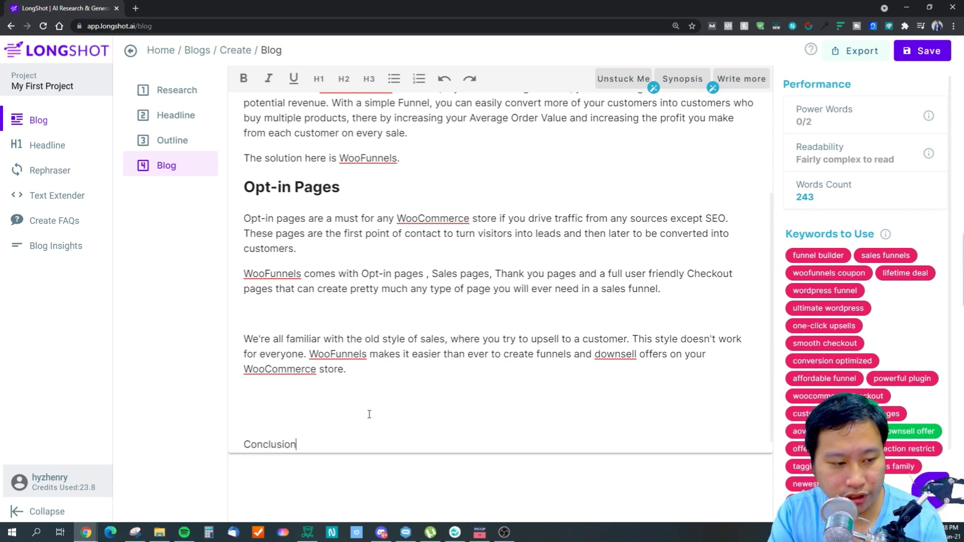
{"action": "key", "text": "Return"}
Step: Format the "Conclusion" line as an H2 heading
{"action": "left_click_drag", "start_coordinate": [368, 415], "coordinate": [230, 417]}
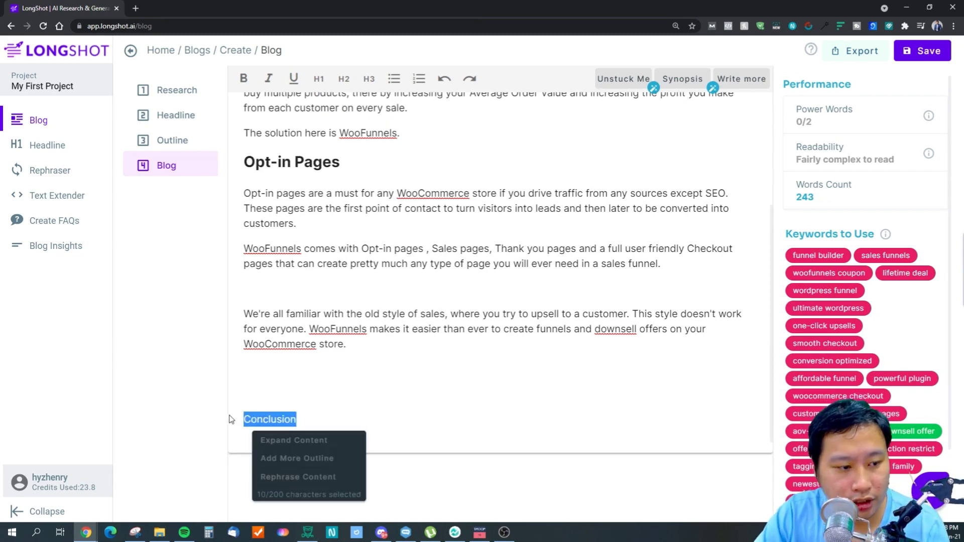
{"action": "left_click", "coordinate": [343, 81]}
{"action": "left_click", "coordinate": [396, 421]}
Step: Start a new line under the Conclusion heading and generate a blog synopsis there
{"action": "key", "text": "Return"}
{"action": "left_click", "coordinate": [682, 78]}
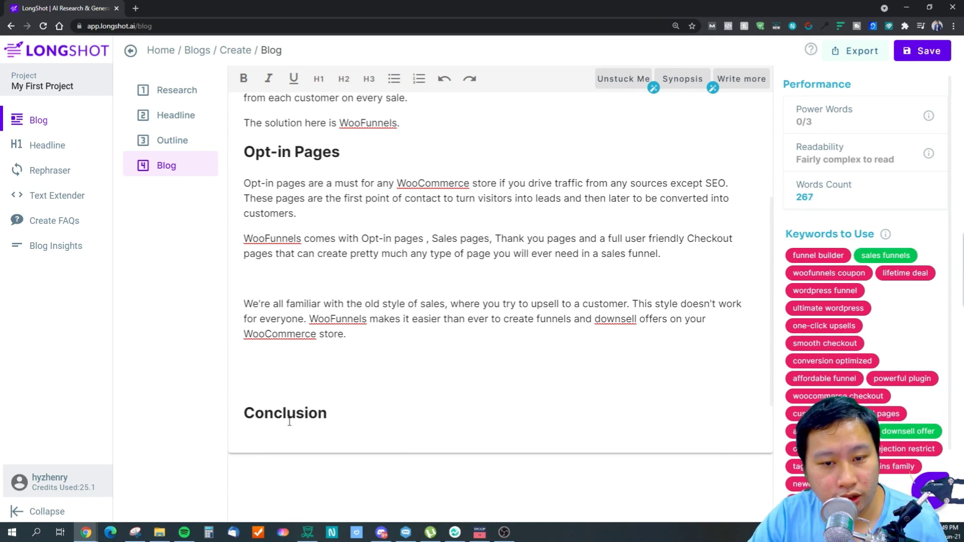
{"action": "scroll", "coordinate": [533, 294], "scroll_direction": "down", "scroll_amount": 1}
{"action": "scroll", "coordinate": [533, 294], "scroll_direction": "down", "scroll_amount": 1}
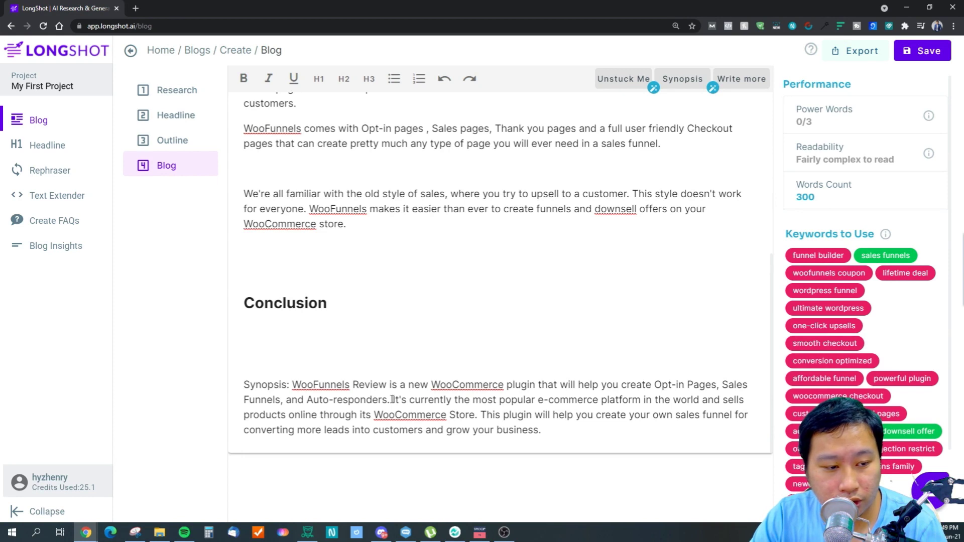
Step: Delete the synopsis sentence beginning "It's currently the most popular e-commerce platform"
{"action": "left_click_drag", "start_coordinate": [391, 400], "coordinate": [478, 414]}
{"action": "key", "text": "BackSpace"}
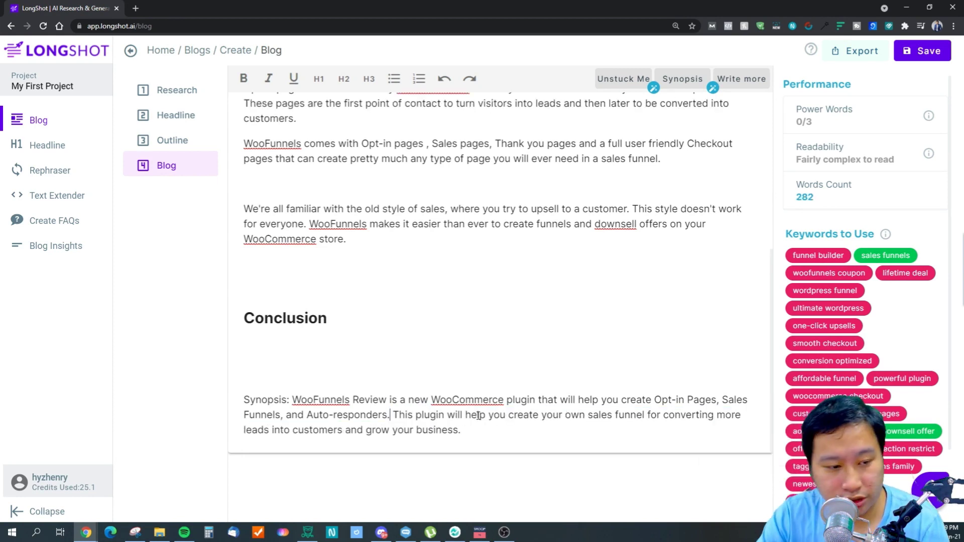
{"action": "left_click", "coordinate": [526, 432]}
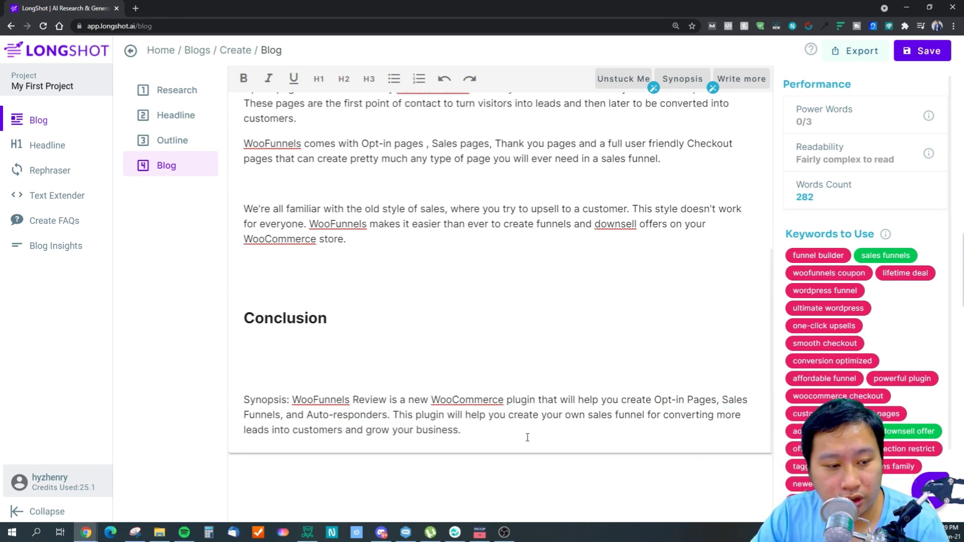
{"action": "key", "text": "Return"}
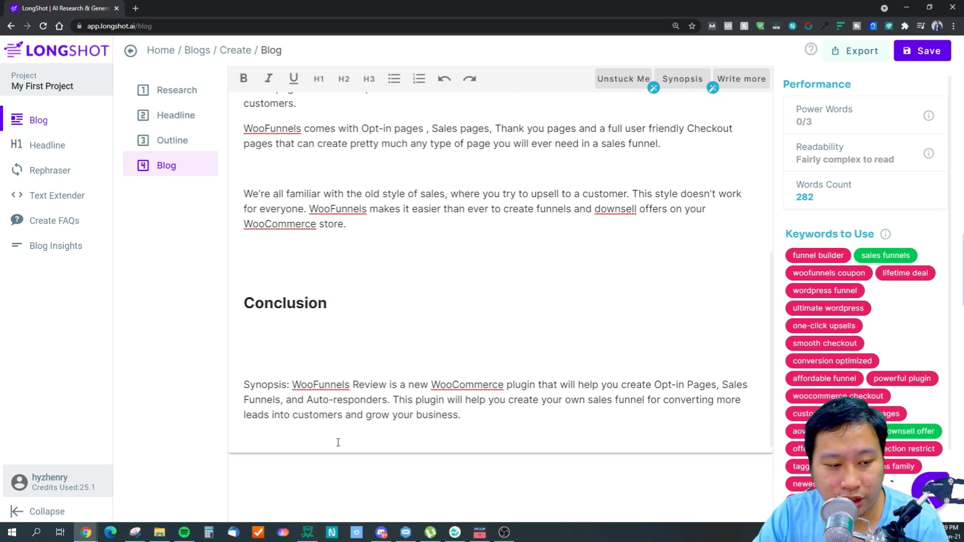
{"action": "key", "text": "BackSpace"}
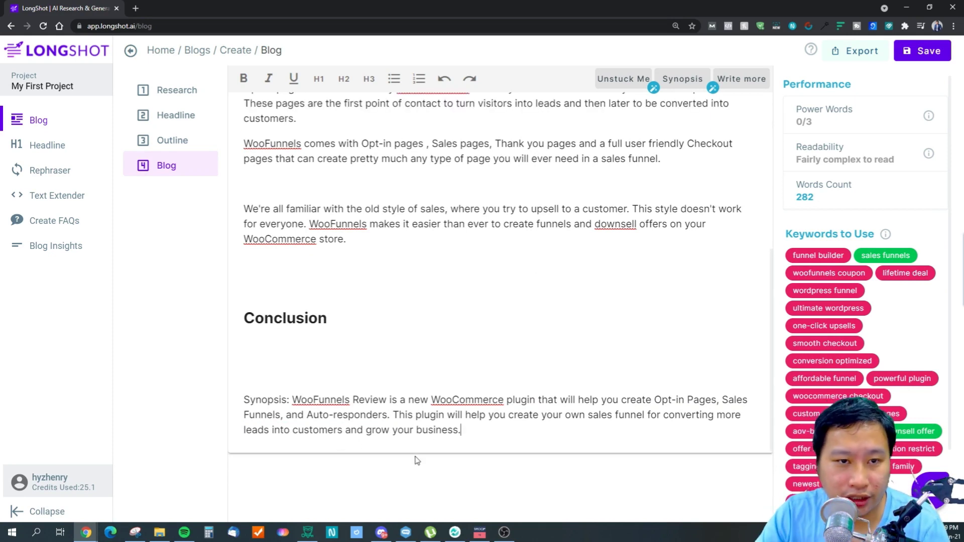
Step: Try Write more in a new paragraph after "need in a sales funnel." and delete the generated text about commercial plugins
{"action": "left_click", "coordinate": [371, 245]}
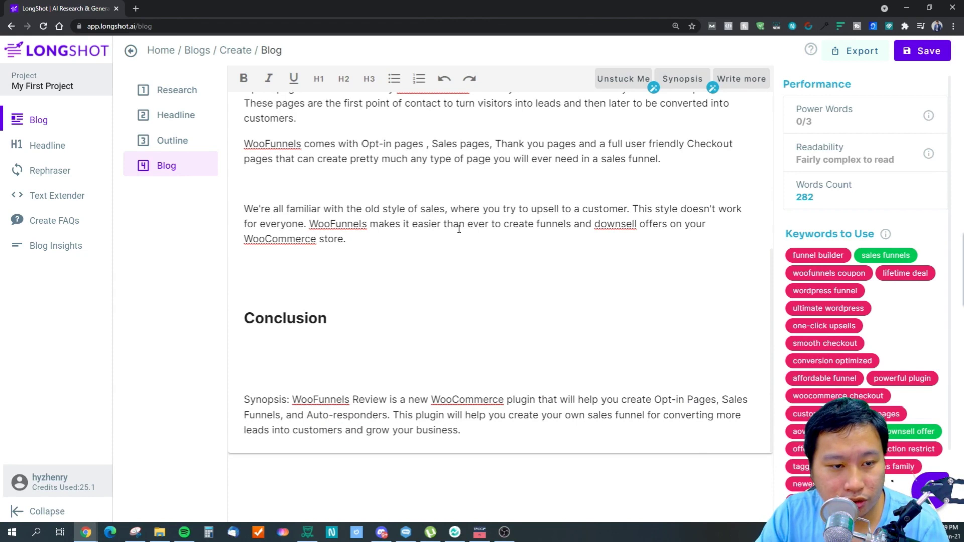
{"action": "left_click", "coordinate": [672, 159]}
{"action": "key", "text": "Return"}
{"action": "key", "text": "Return"}
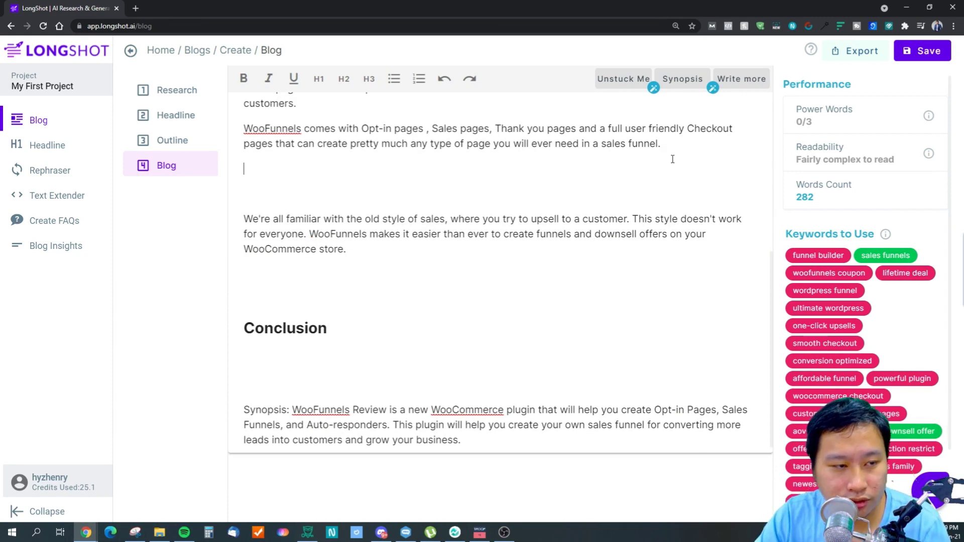
{"action": "left_click", "coordinate": [741, 79]}
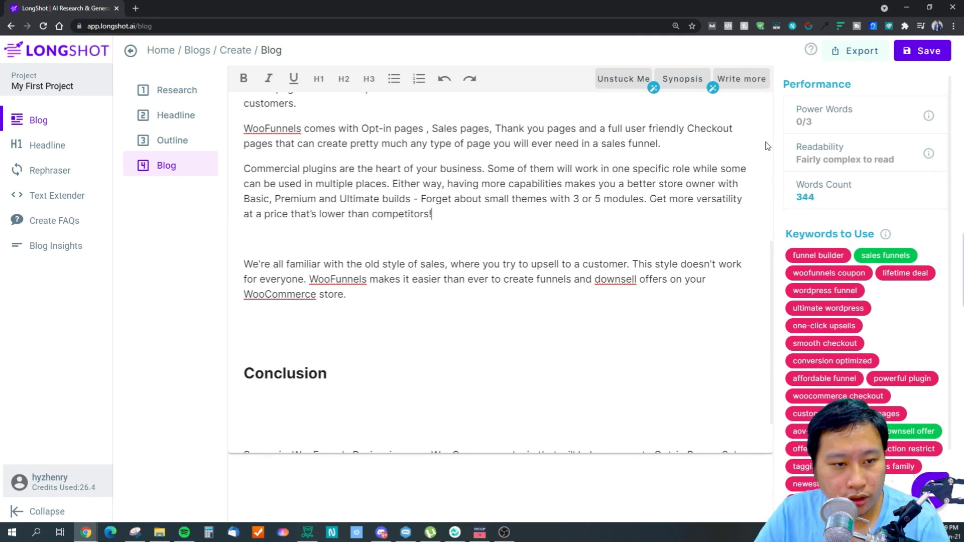
{"action": "left_click_drag", "start_coordinate": [453, 216], "coordinate": [245, 168]}
{"action": "key", "text": "BackSpace"}
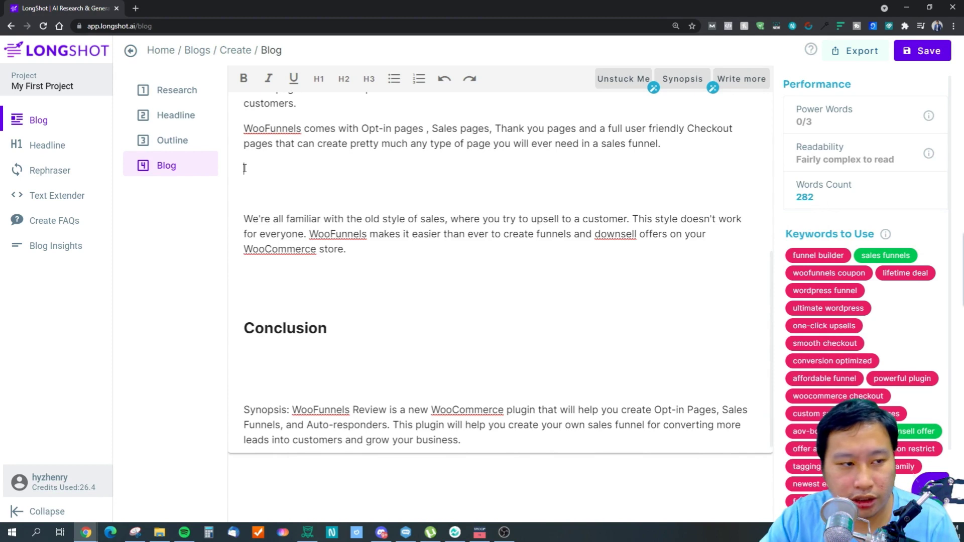
Step: Generate another Write more paragraph at the same empty line and discard the dated "Posted by" text
{"action": "left_click", "coordinate": [746, 85]}
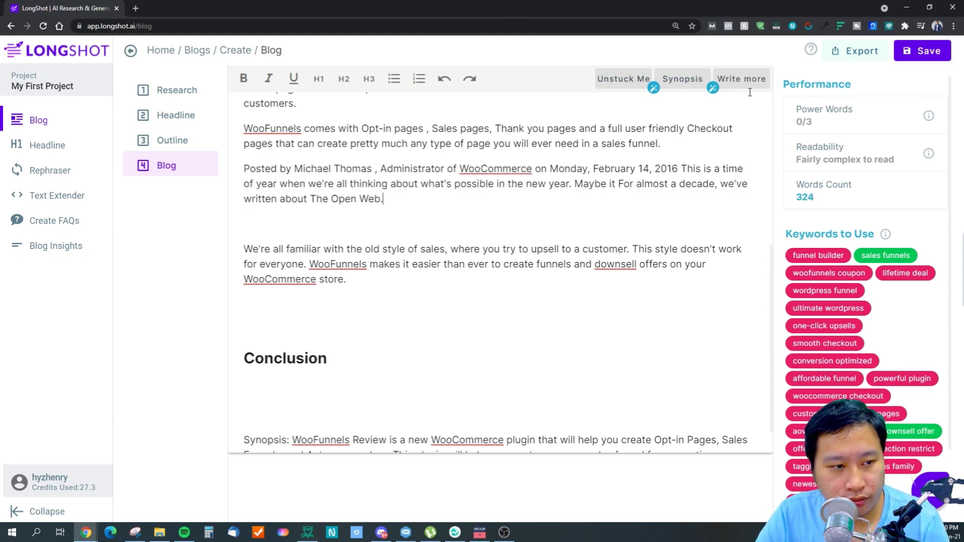
{"action": "left_click_drag", "start_coordinate": [413, 196], "coordinate": [245, 168]}
{"action": "key", "text": "BackSpace"}
{"action": "left_click", "coordinate": [441, 166]}
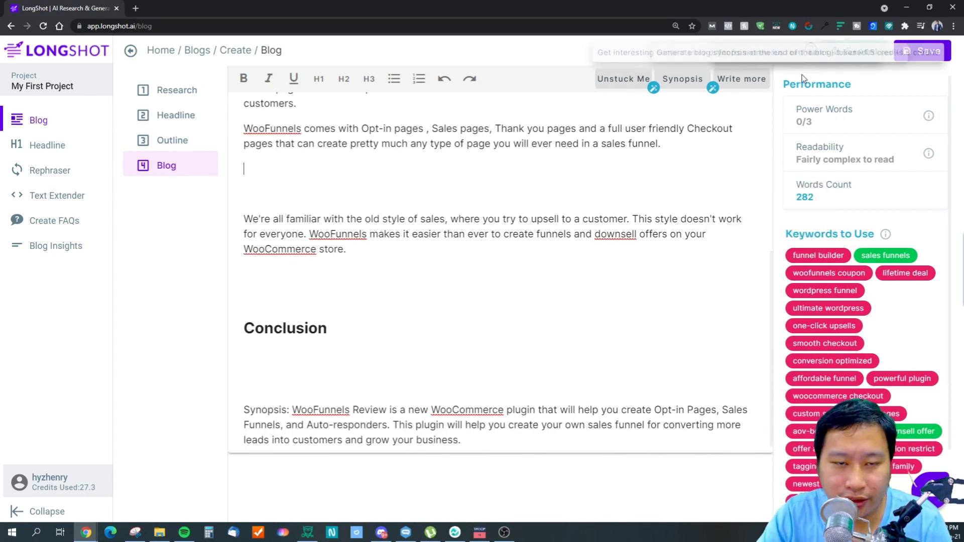
Step: Run Write more once again on the empty line and delete the "Related: WooCommerce Membership" text
{"action": "left_click", "coordinate": [740, 79]}
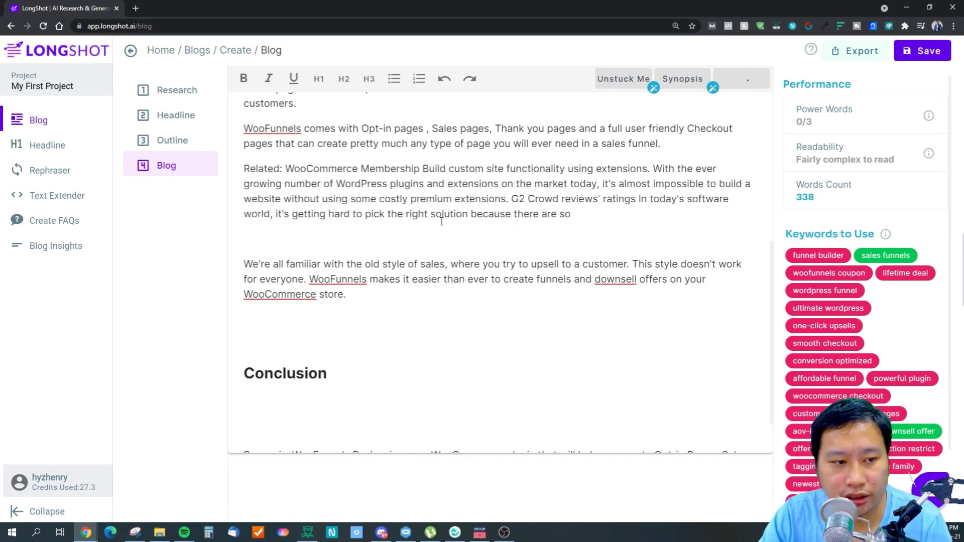
{"action": "left_click_drag", "start_coordinate": [690, 207], "coordinate": [238, 171]}
{"action": "key", "text": "BackSpace"}
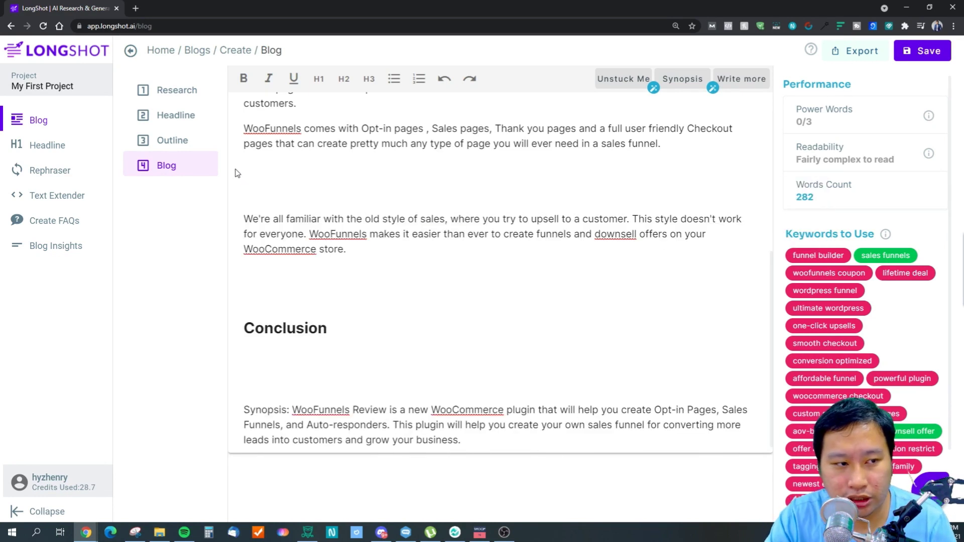
Step: Try Expand Content on the "WooFunnels comes with Opt-in pages" paragraph and delete the added sentences from "It also comes with" onward
{"action": "left_click_drag", "start_coordinate": [670, 159], "coordinate": [244, 146]}
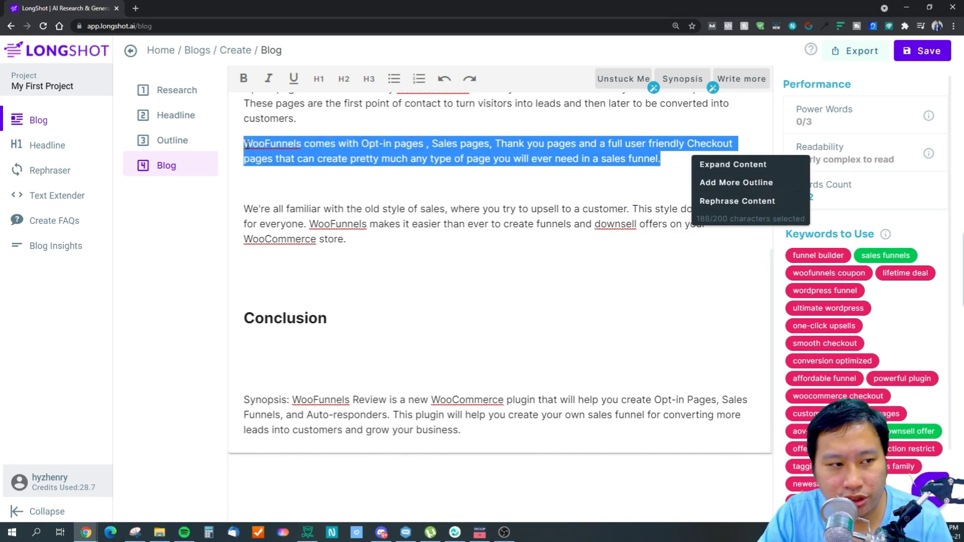
{"action": "left_click", "coordinate": [709, 165]}
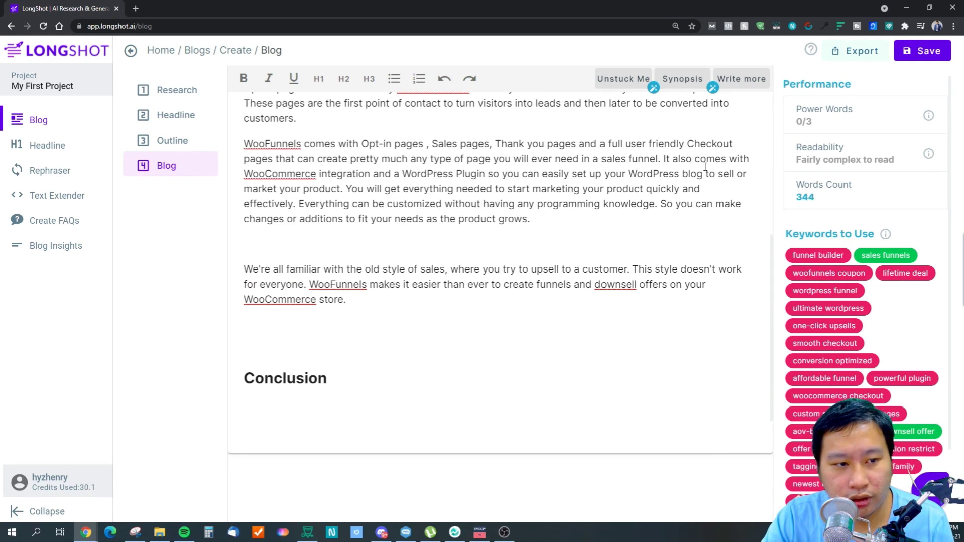
{"action": "left_click", "coordinate": [510, 206]}
{"action": "left_click", "coordinate": [533, 229]}
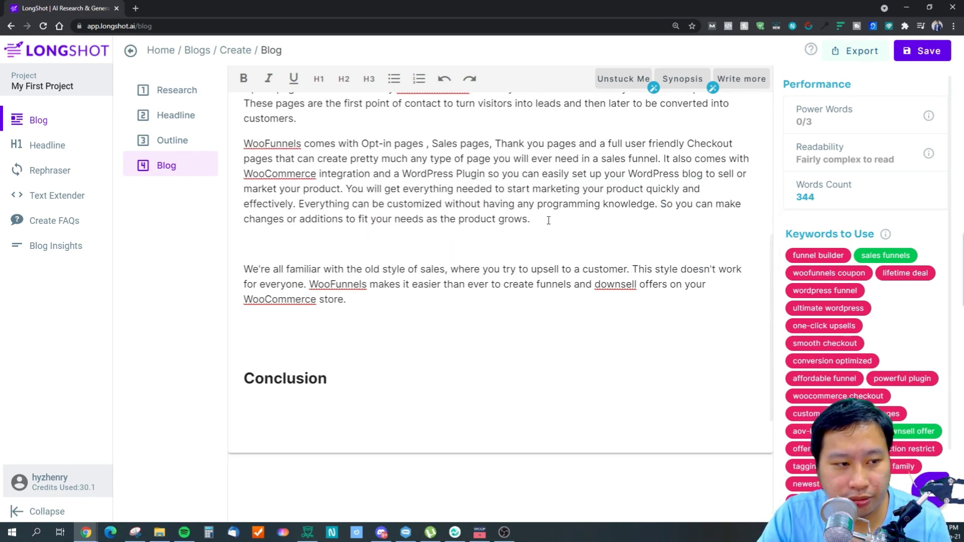
{"action": "left_click_drag", "start_coordinate": [547, 219], "coordinate": [666, 160]}
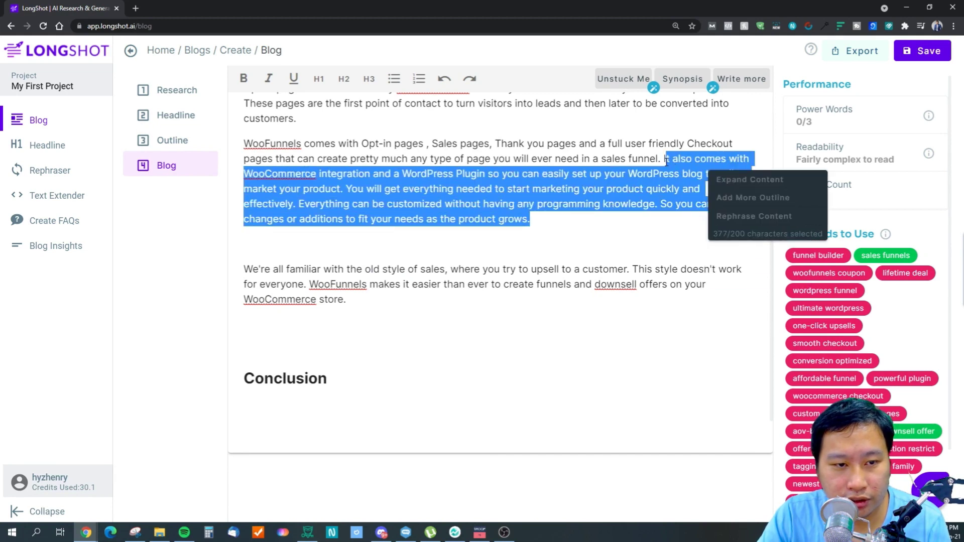
{"action": "key", "text": "BackSpace"}
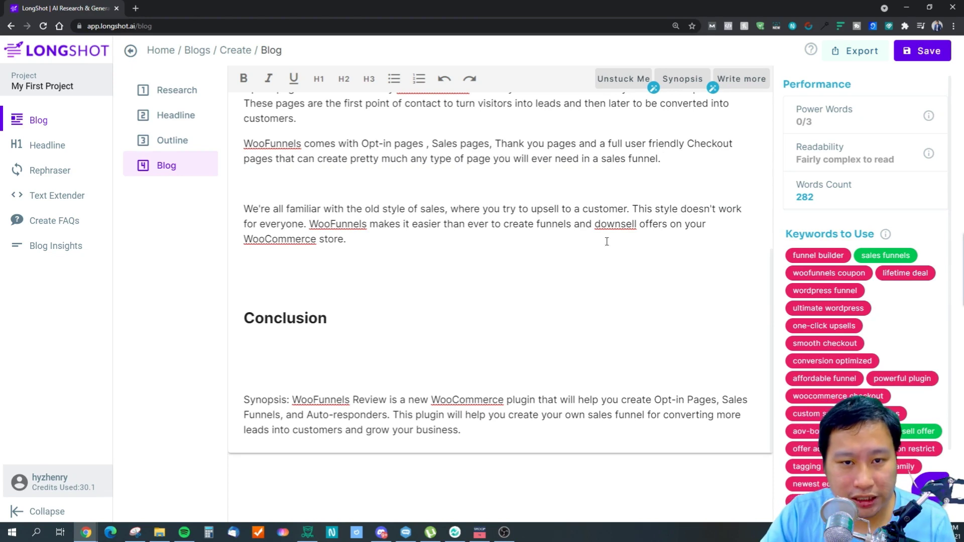
Step: Look over the blog draft from its title and the list of suggested keywords to use
{"action": "scroll", "coordinate": [710, 285], "scroll_direction": "up", "scroll_amount": 5}
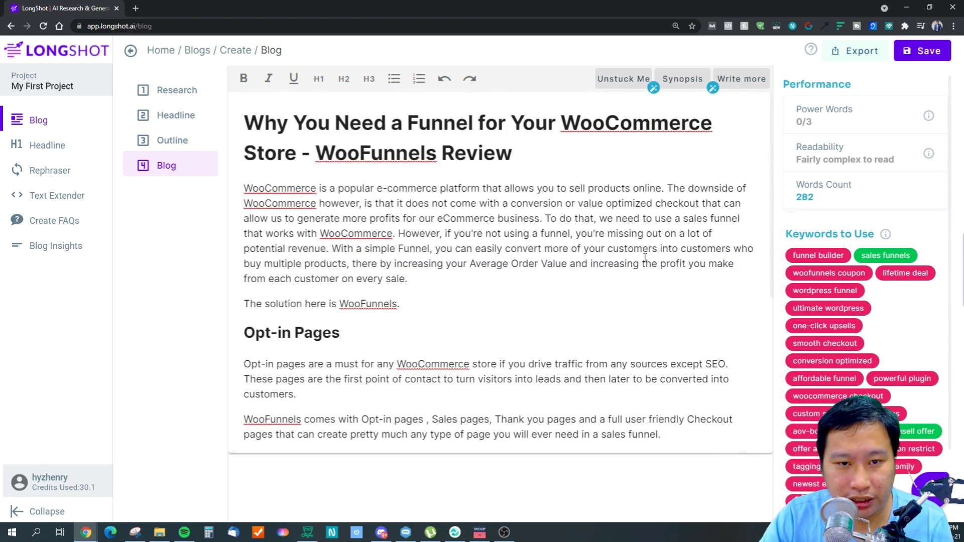
{"action": "scroll", "coordinate": [870, 263], "scroll_direction": "down", "scroll_amount": 2}
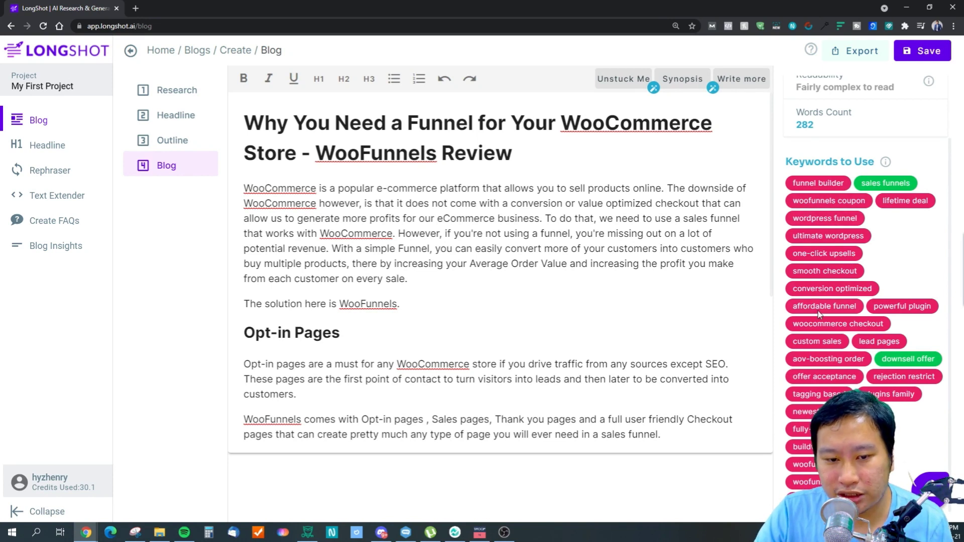
{"action": "scroll", "coordinate": [863, 251], "scroll_direction": "up", "scroll_amount": 3}
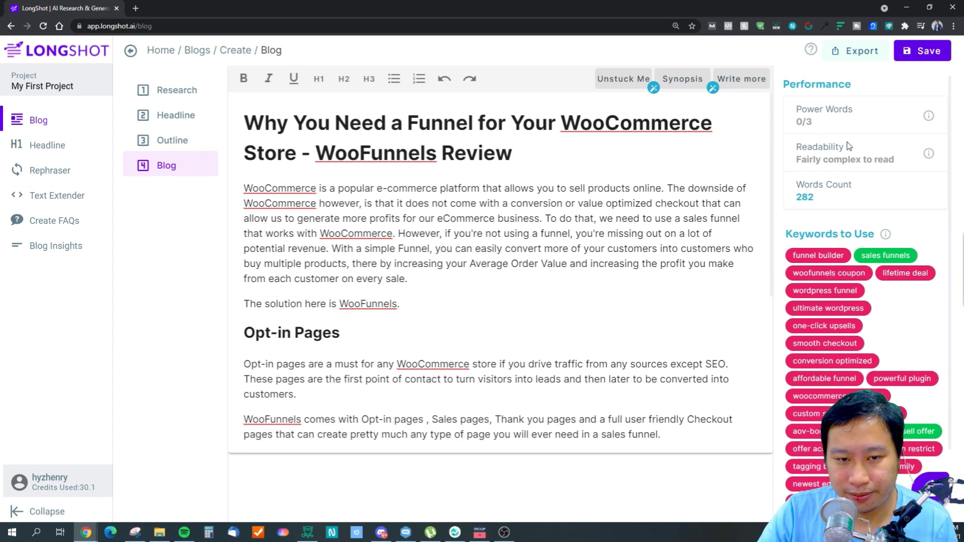
Step: Open the guide linked from the Power Words hint in a new tab and browse its list of power words
{"action": "mouse_move", "coordinate": [927, 118]}
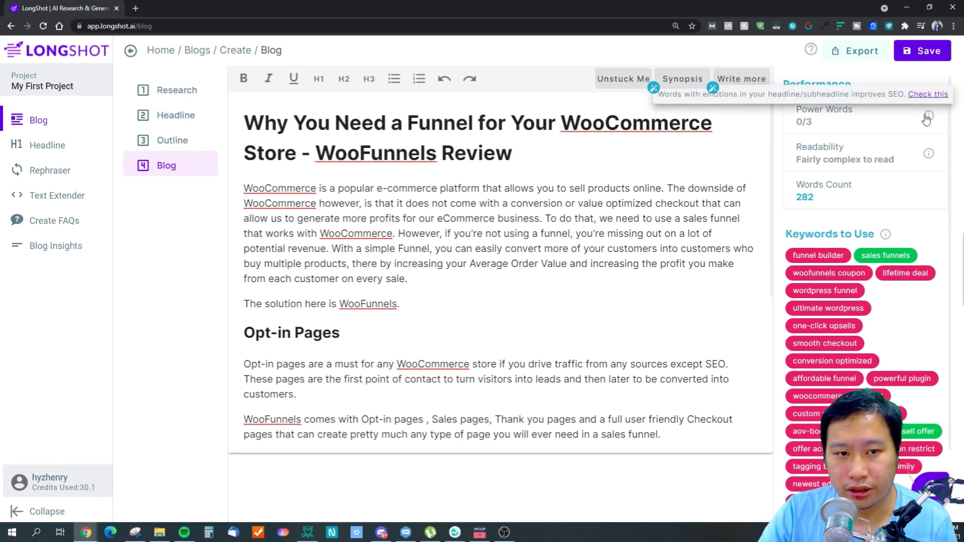
{"action": "right_click", "coordinate": [926, 94]}
{"action": "left_click", "coordinate": [923, 103]}
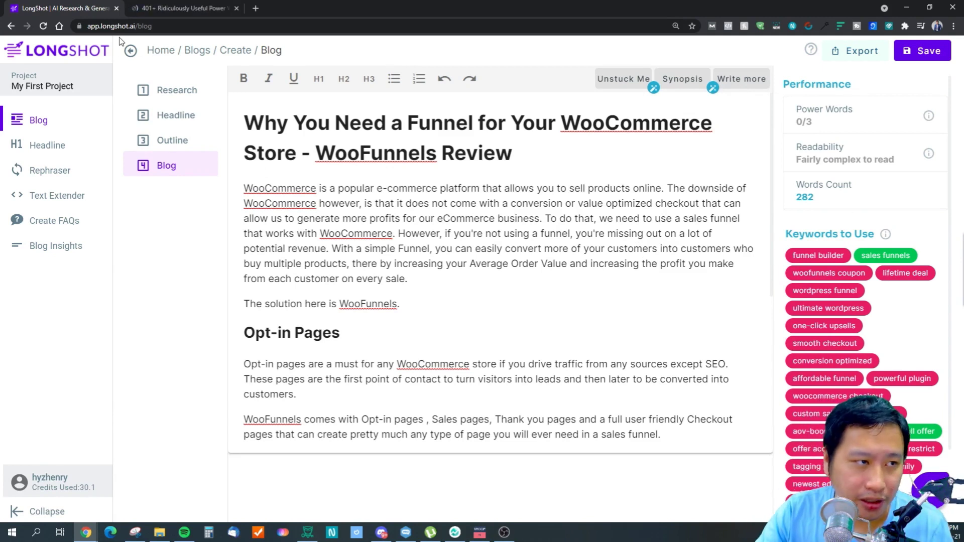
{"action": "left_click", "coordinate": [183, 7]}
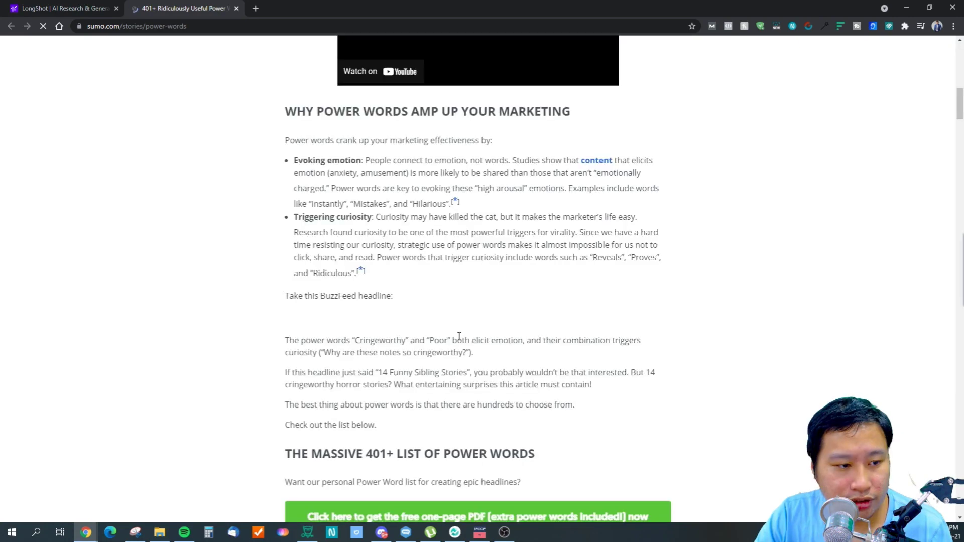
{"action": "scroll", "coordinate": [458, 336], "scroll_direction": "down", "scroll_amount": 7}
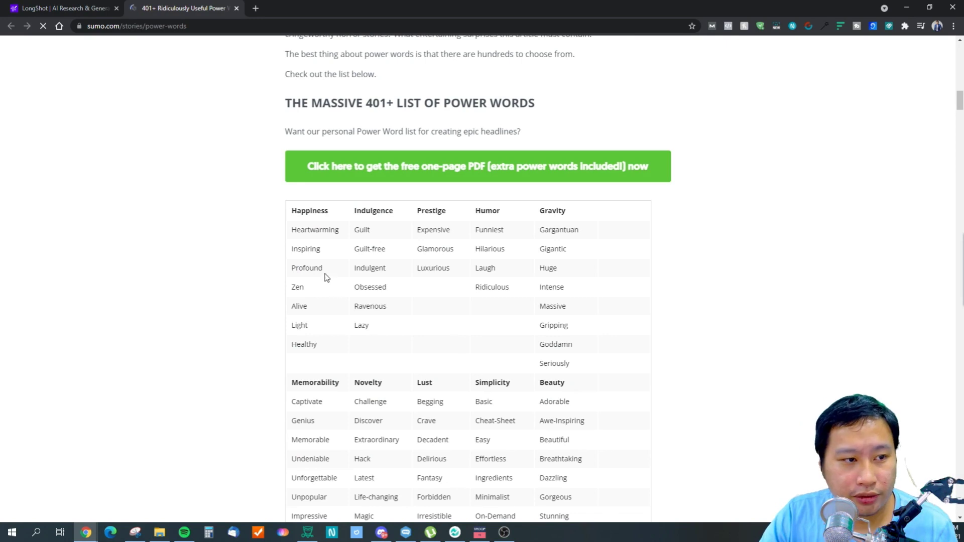
{"action": "scroll", "coordinate": [329, 276], "scroll_direction": "down", "scroll_amount": 20}
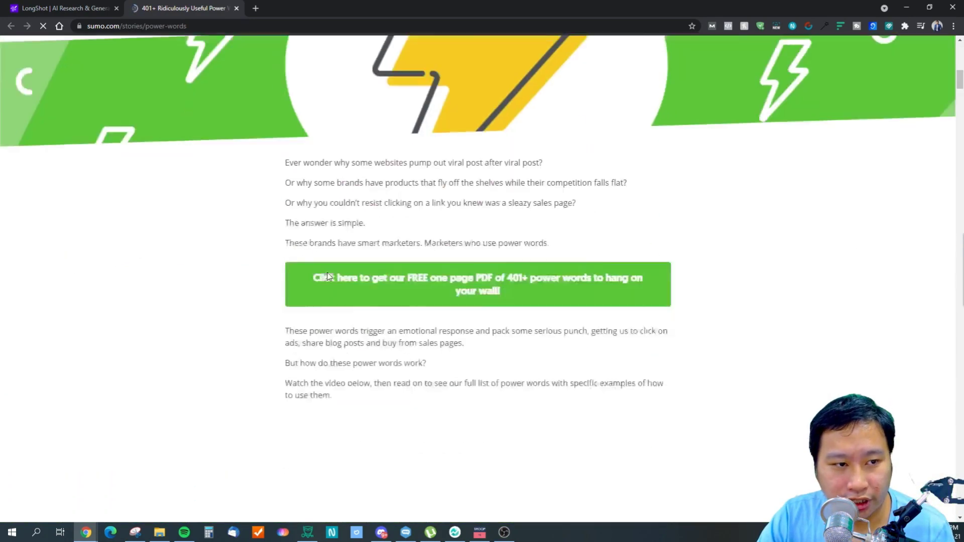
Step: Read through the power words table from the Happiness group down to the Authority group
{"action": "scroll", "coordinate": [328, 276], "scroll_direction": "down", "scroll_amount": 15}
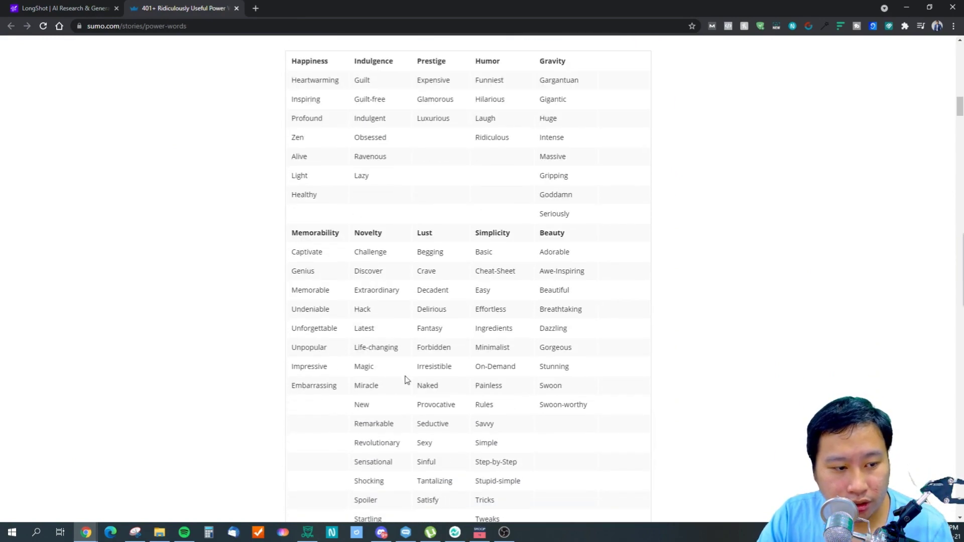
{"action": "scroll", "coordinate": [492, 363], "scroll_direction": "up", "scroll_amount": 2}
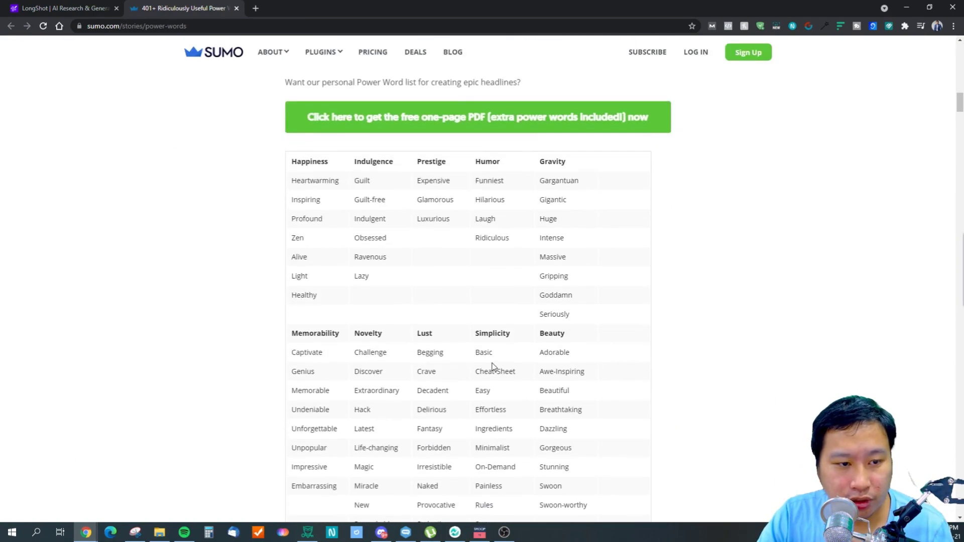
{"action": "scroll", "coordinate": [493, 365], "scroll_direction": "down", "scroll_amount": 1}
{"action": "left_click", "coordinate": [33, 6]}
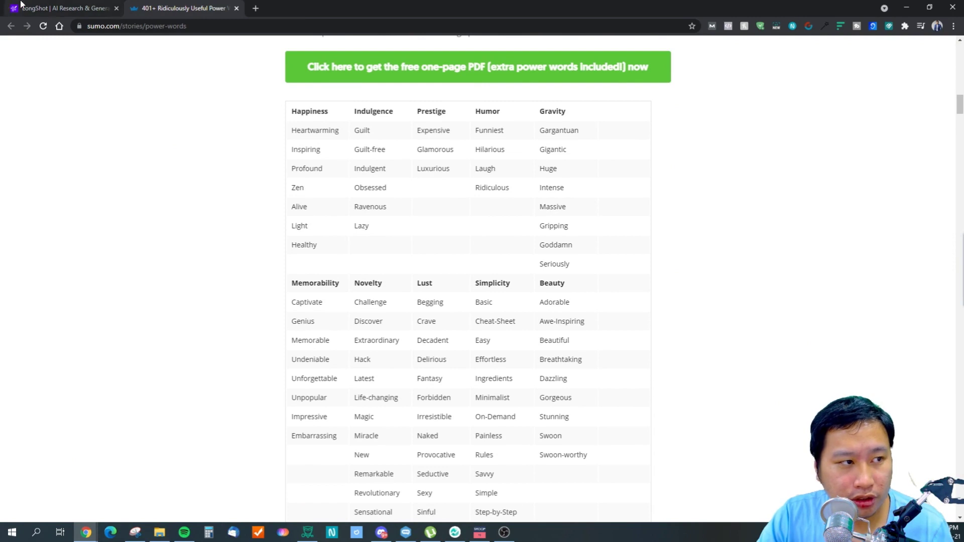
{"action": "key", "text": "ctrl+Tab"}
{"action": "scroll", "coordinate": [502, 326], "scroll_direction": "down", "scroll_amount": 3}
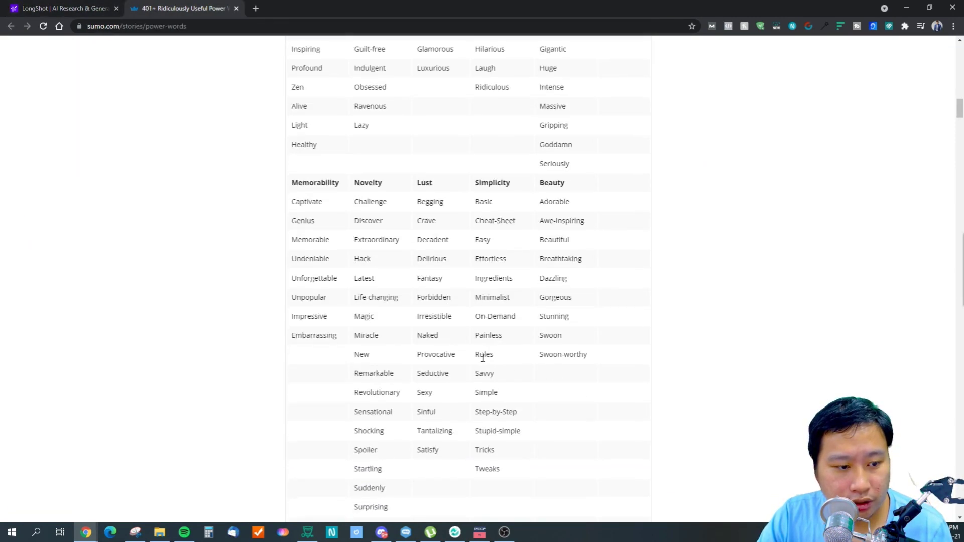
{"action": "scroll", "coordinate": [368, 346], "scroll_direction": "down", "scroll_amount": 5}
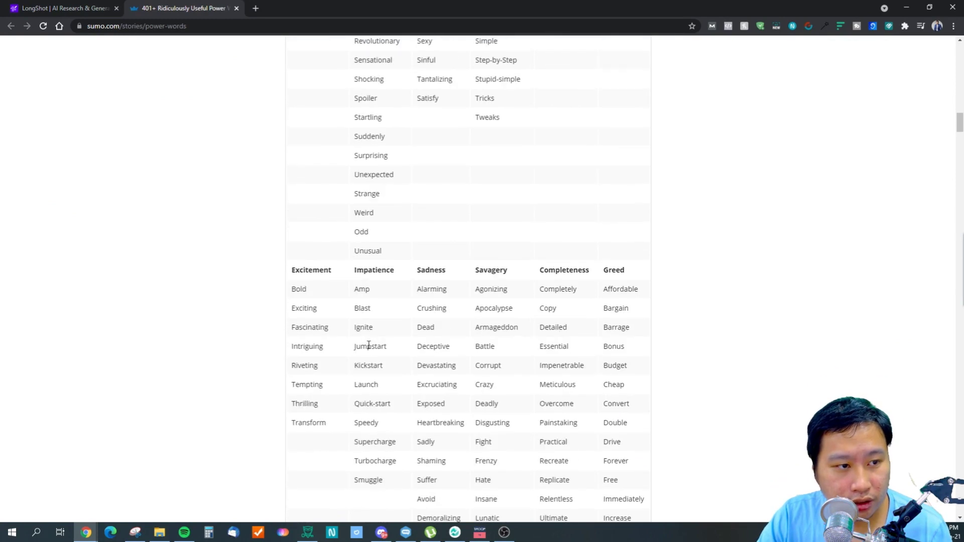
{"action": "scroll", "coordinate": [368, 345], "scroll_direction": "down", "scroll_amount": 3}
{"action": "scroll", "coordinate": [368, 349], "scroll_direction": "down", "scroll_amount": 12}
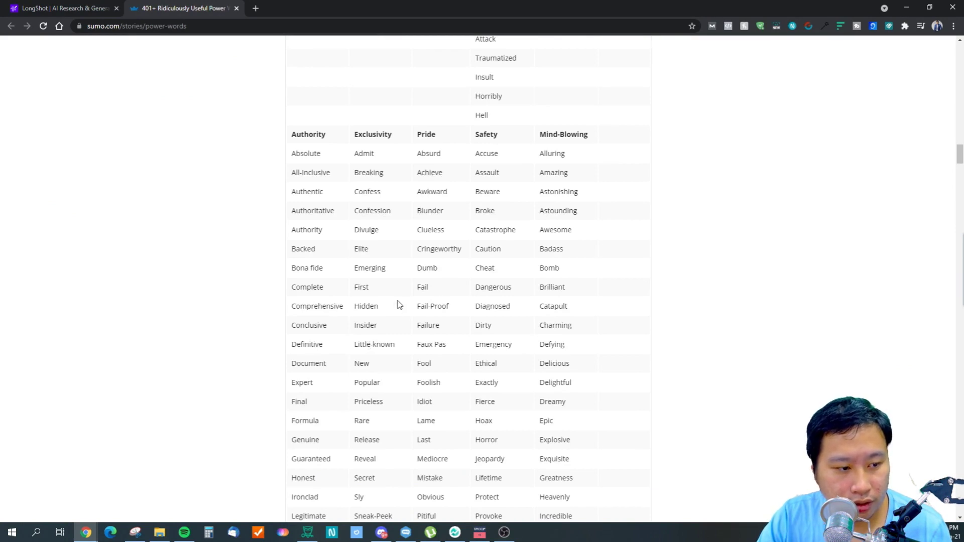
Step: Examine the words under Authority, Exclusivity, Pride, Safety and Mind-Blowing for ones that suit the blog title
{"action": "scroll", "coordinate": [399, 305], "scroll_direction": "up", "scroll_amount": 4}
{"action": "scroll", "coordinate": [399, 304], "scroll_direction": "down", "scroll_amount": 9}
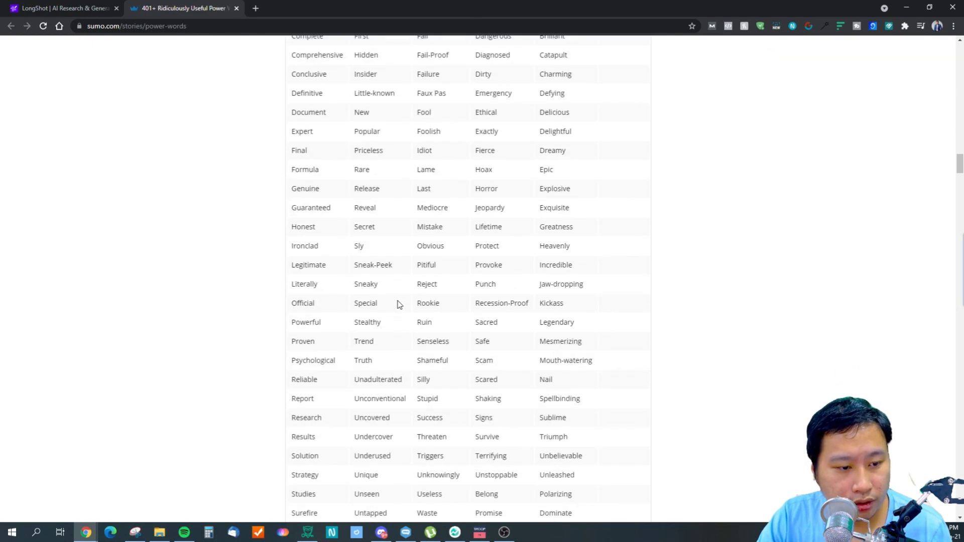
{"action": "scroll", "coordinate": [399, 305], "scroll_direction": "down", "scroll_amount": 5}
{"action": "scroll", "coordinate": [438, 257], "scroll_direction": "up", "scroll_amount": 7}
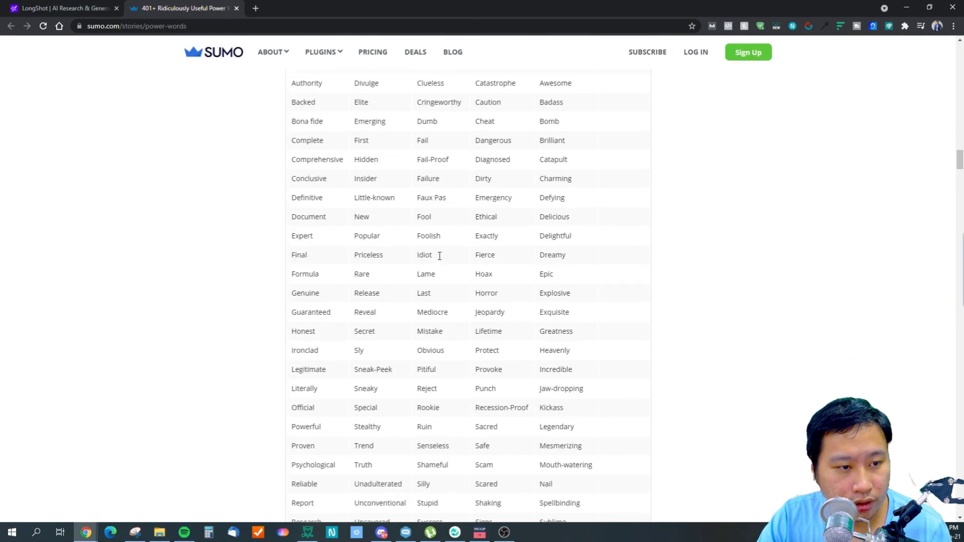
{"action": "scroll", "coordinate": [440, 255], "scroll_direction": "up", "scroll_amount": 4}
{"action": "scroll", "coordinate": [439, 259], "scroll_direction": "up", "scroll_amount": 1}
{"action": "scroll", "coordinate": [439, 258], "scroll_direction": "down", "scroll_amount": 9}
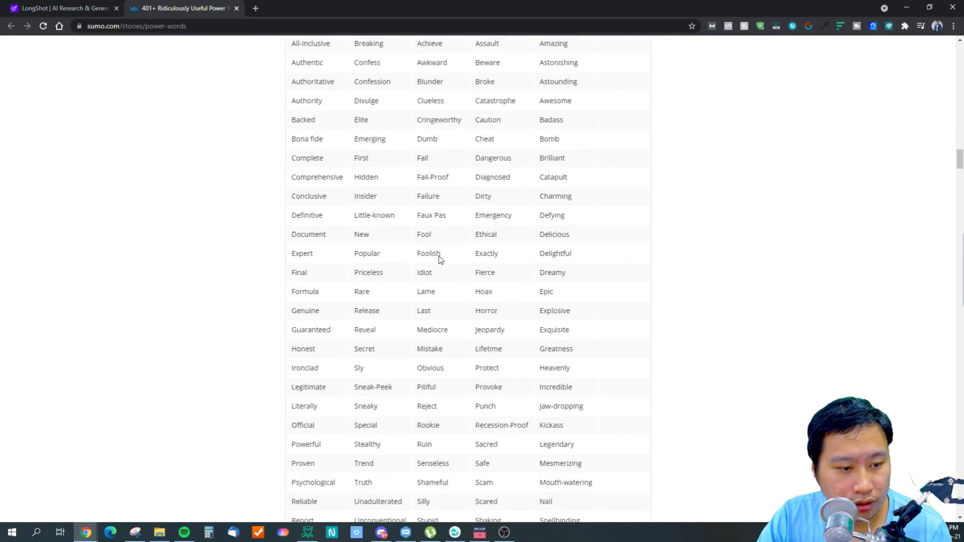
{"action": "scroll", "coordinate": [439, 256], "scroll_direction": "up", "scroll_amount": 2}
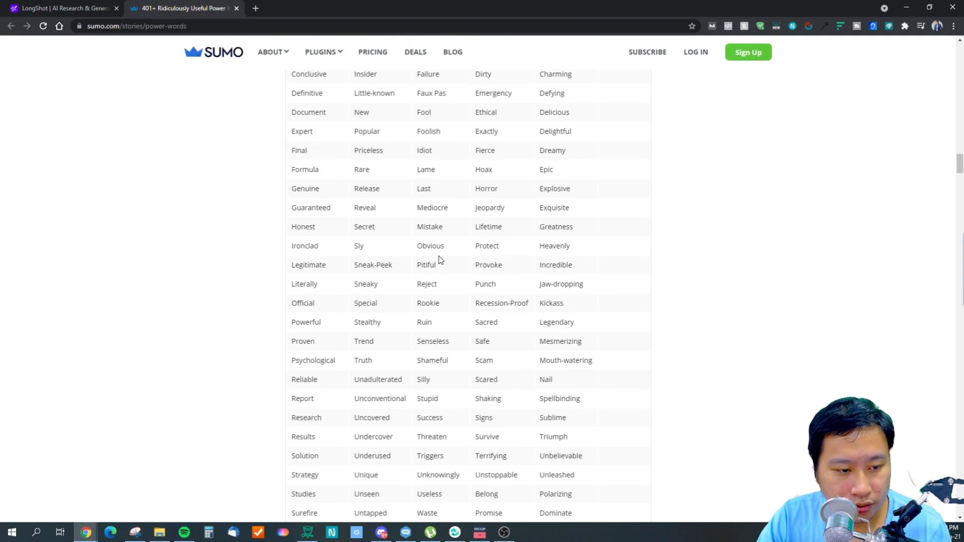
{"action": "scroll", "coordinate": [439, 258], "scroll_direction": "up", "scroll_amount": 5}
{"action": "scroll", "coordinate": [101, 90], "scroll_direction": "up", "scroll_amount": 4}
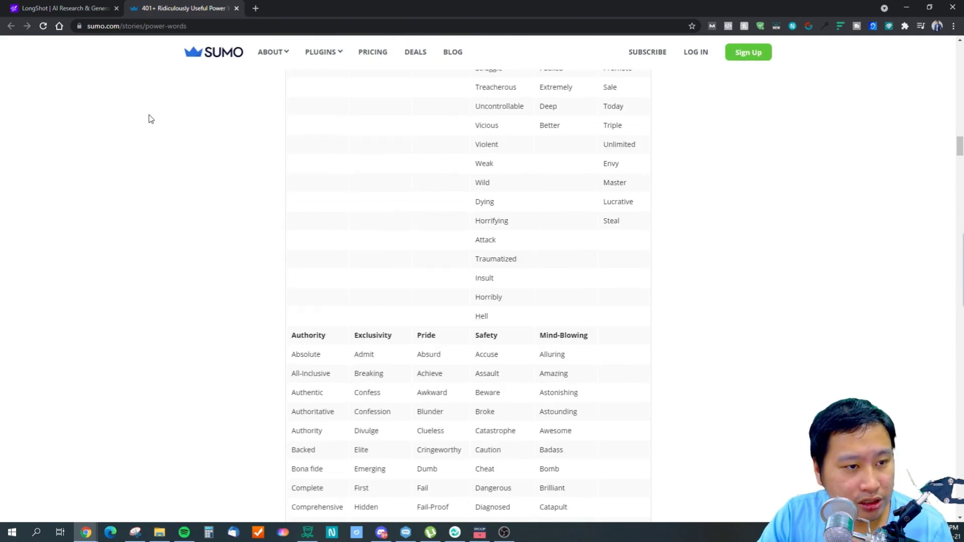
Step: Check the blog title in the LongShot draft against the Savagery, Completeness and Greed groups of power words
{"action": "left_click", "coordinate": [65, 8]}
{"action": "left_click", "coordinate": [359, 153]}
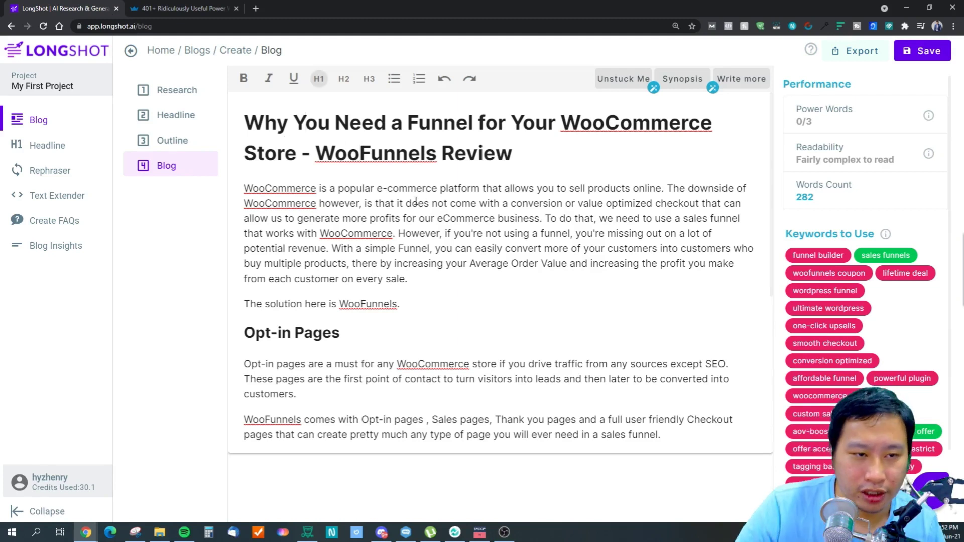
{"action": "left_click", "coordinate": [184, 8]}
{"action": "scroll", "coordinate": [499, 243], "scroll_direction": "up", "scroll_amount": 5}
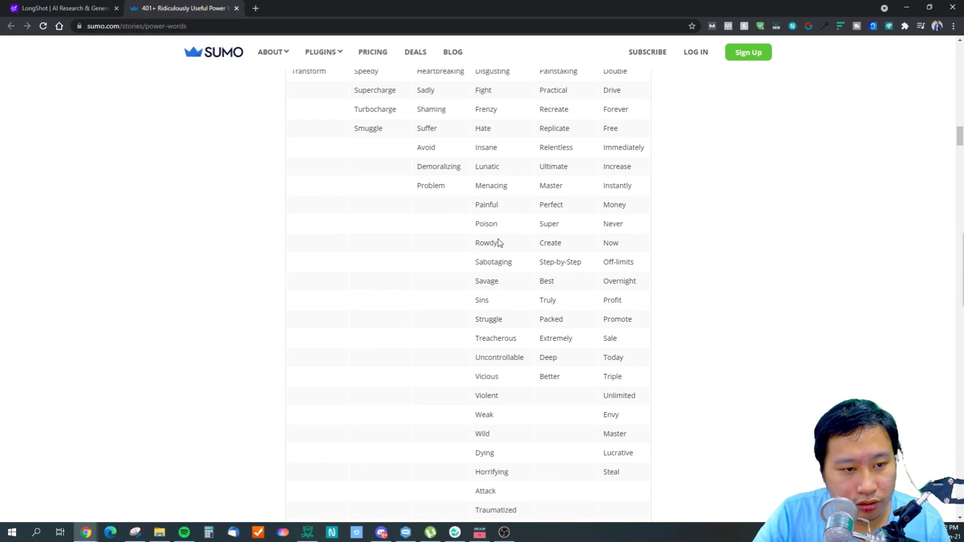
{"action": "scroll", "coordinate": [500, 243], "scroll_direction": "up", "scroll_amount": 4}
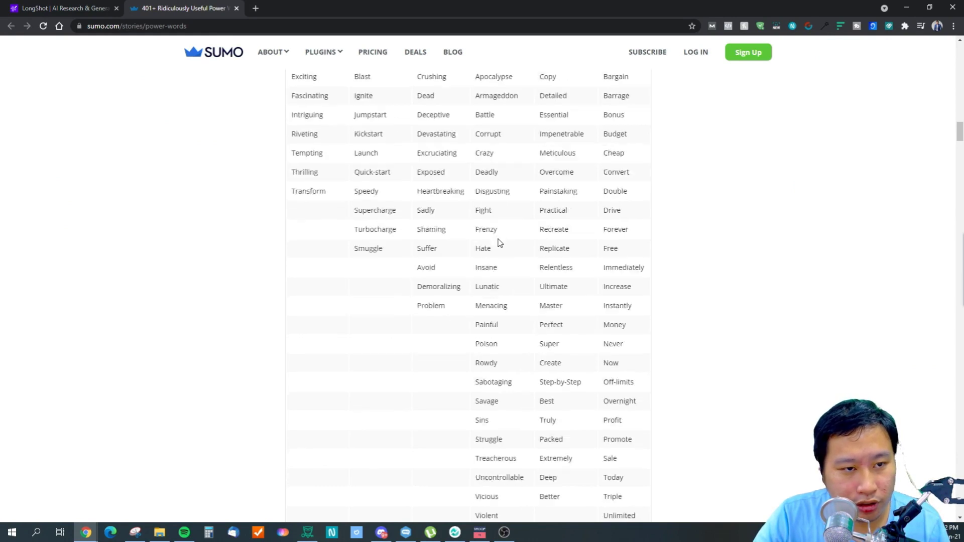
Step: Try rewording the title's opening, "Why You Need a Funnel for Your WooCommerce Store", as "You Are Leaving", and undo the change
{"action": "left_click", "coordinate": [60, 8]}
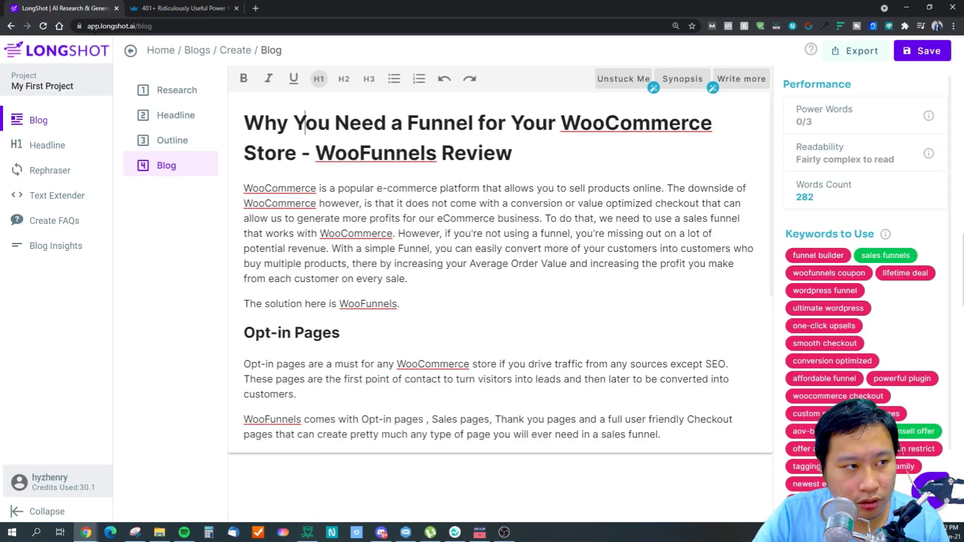
{"action": "left_click_drag", "start_coordinate": [296, 155], "coordinate": [247, 128]}
{"action": "type", "text": "You Are Li"}
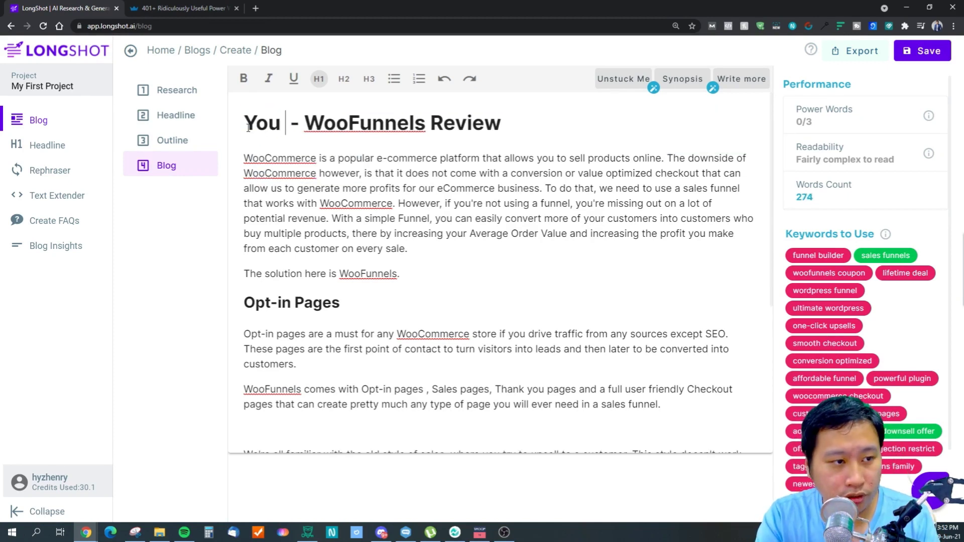
{"action": "key", "text": "BackSpace"}
{"action": "key", "text": "BackSpace"}
{"action": "type", "text": "Leaving"}
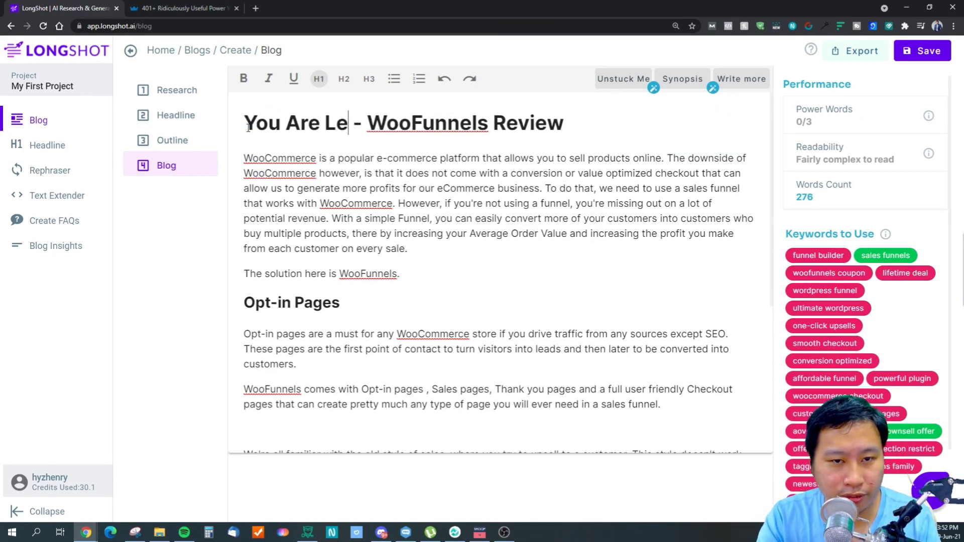
{"action": "key", "text": "ctrl+z"}
{"action": "key", "text": "ctrl+z"}
{"action": "left_click", "coordinate": [460, 144]}
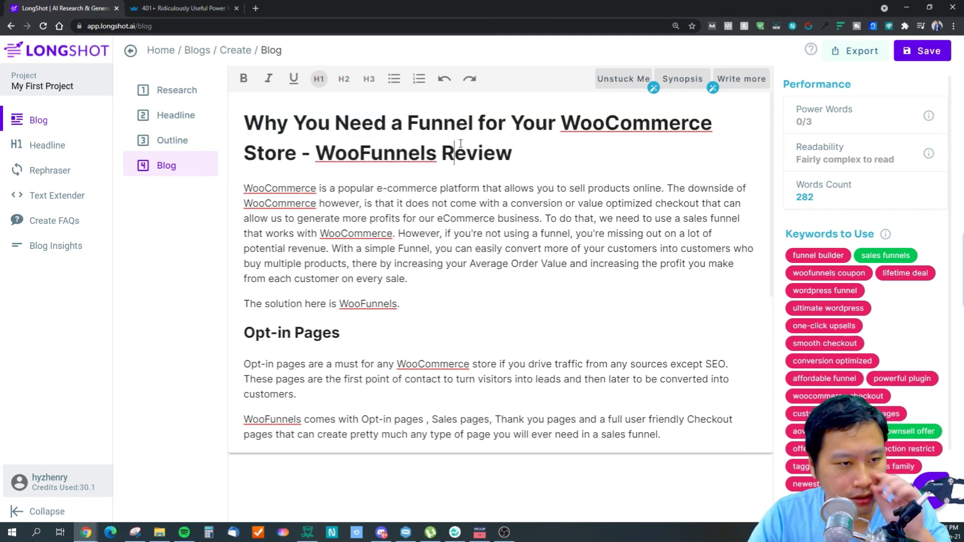
Step: Search all groups of the Sumo power words table, from Happiness to Mind-Blowing, for a word to use in the title
{"action": "left_click", "coordinate": [203, 5]}
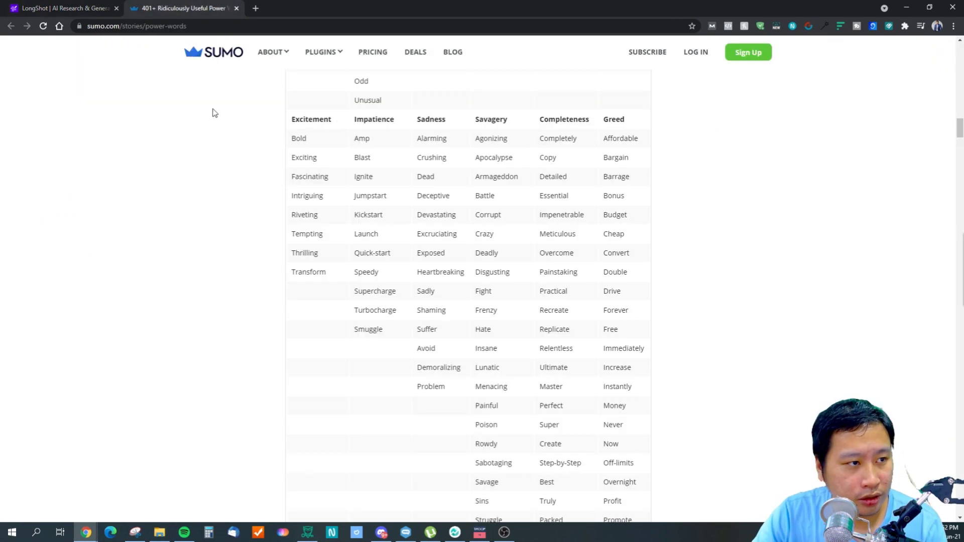
{"action": "scroll", "coordinate": [536, 277], "scroll_direction": "up", "scroll_amount": 2}
{"action": "scroll", "coordinate": [536, 277], "scroll_direction": "up", "scroll_amount": 7}
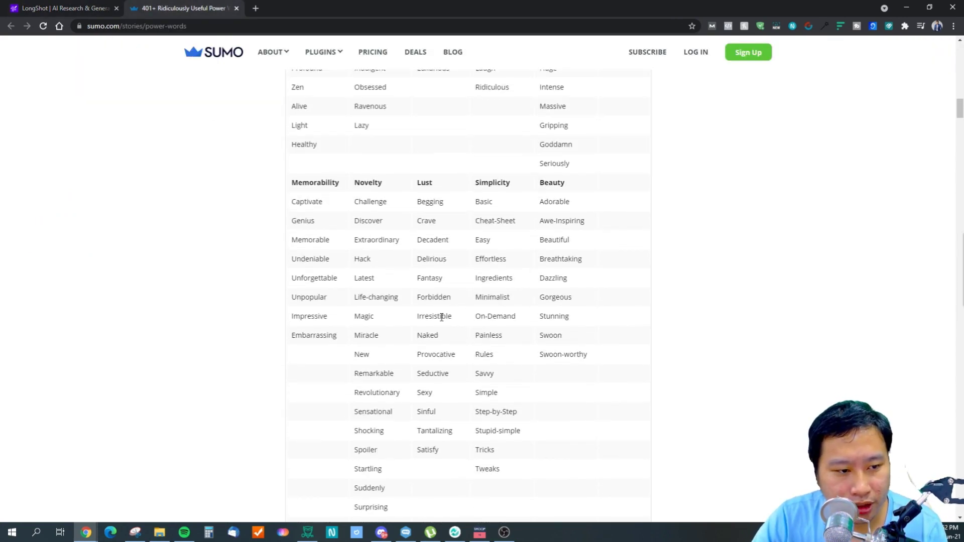
{"action": "scroll", "coordinate": [419, 277], "scroll_direction": "up", "scroll_amount": 5}
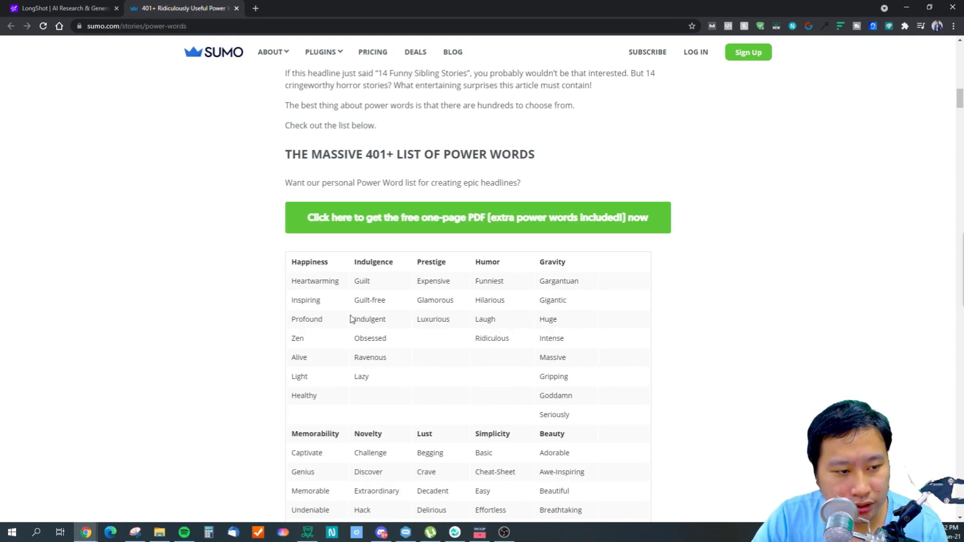
{"action": "scroll", "coordinate": [508, 355], "scroll_direction": "down", "scroll_amount": 3}
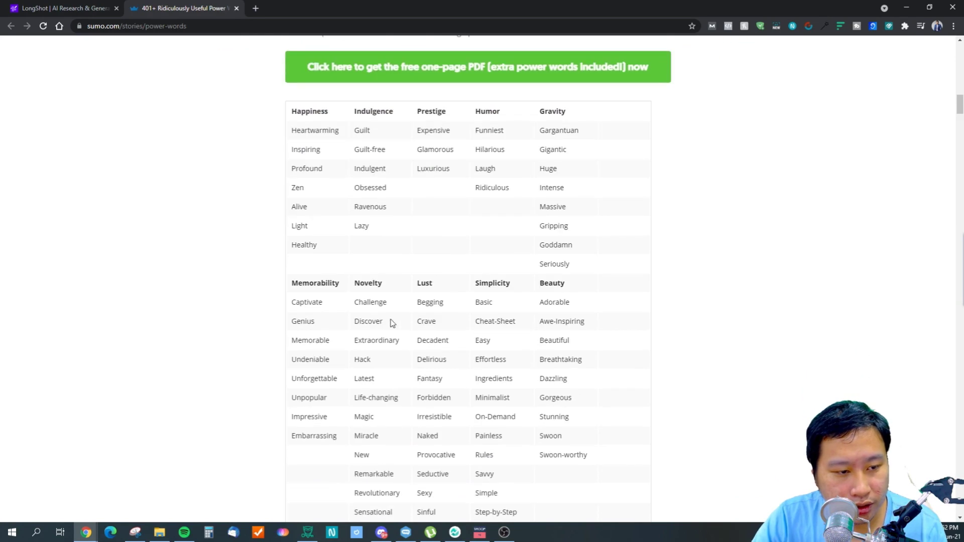
{"action": "scroll", "coordinate": [449, 316], "scroll_direction": "down", "scroll_amount": 11}
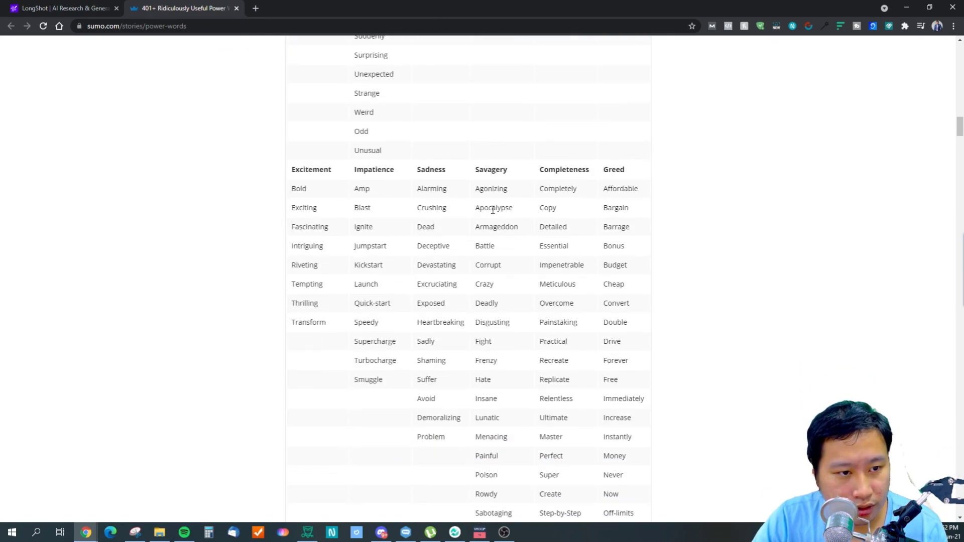
{"action": "scroll", "coordinate": [479, 245], "scroll_direction": "down", "scroll_amount": 14}
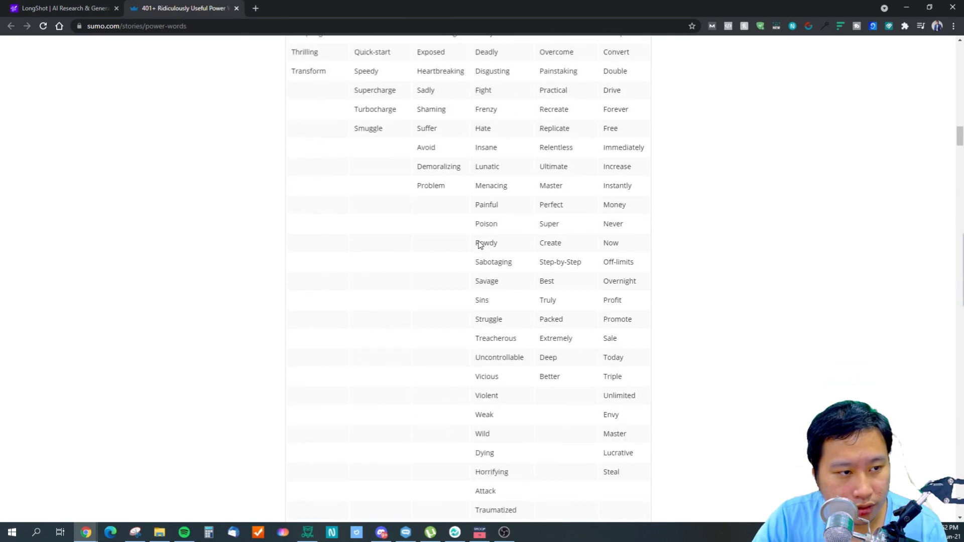
{"action": "scroll", "coordinate": [480, 245], "scroll_direction": "up", "scroll_amount": 10}
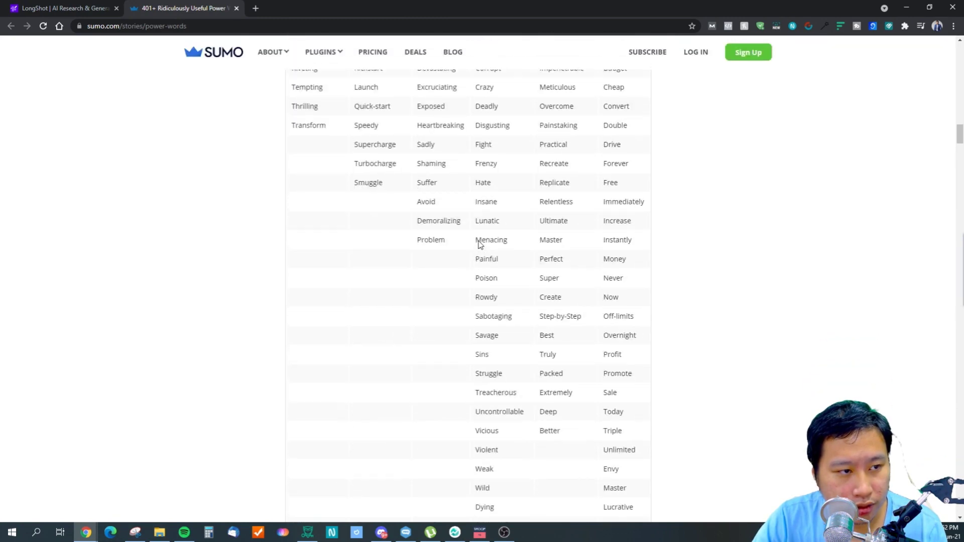
{"action": "scroll", "coordinate": [478, 244], "scroll_direction": "down", "scroll_amount": 10}
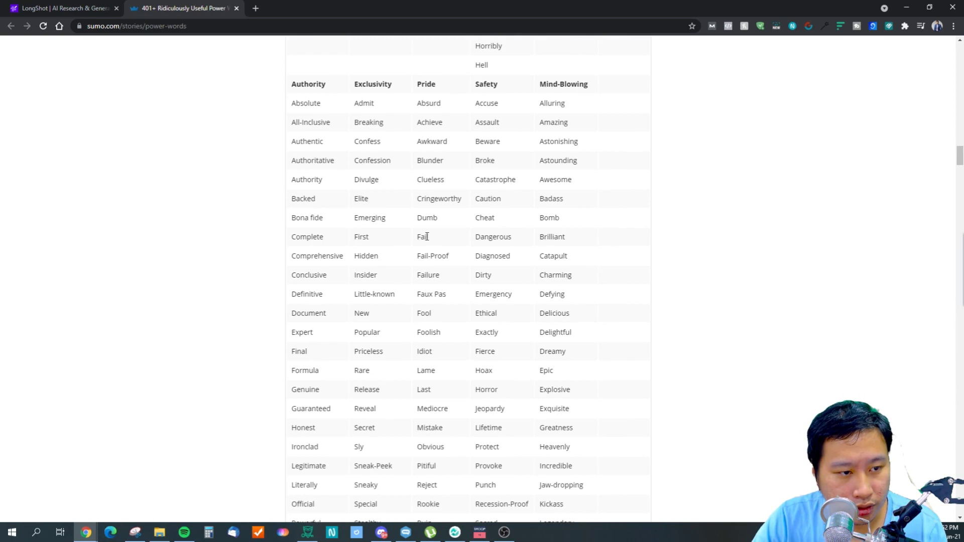
{"action": "scroll", "coordinate": [436, 292], "scroll_direction": "down", "scroll_amount": 7}
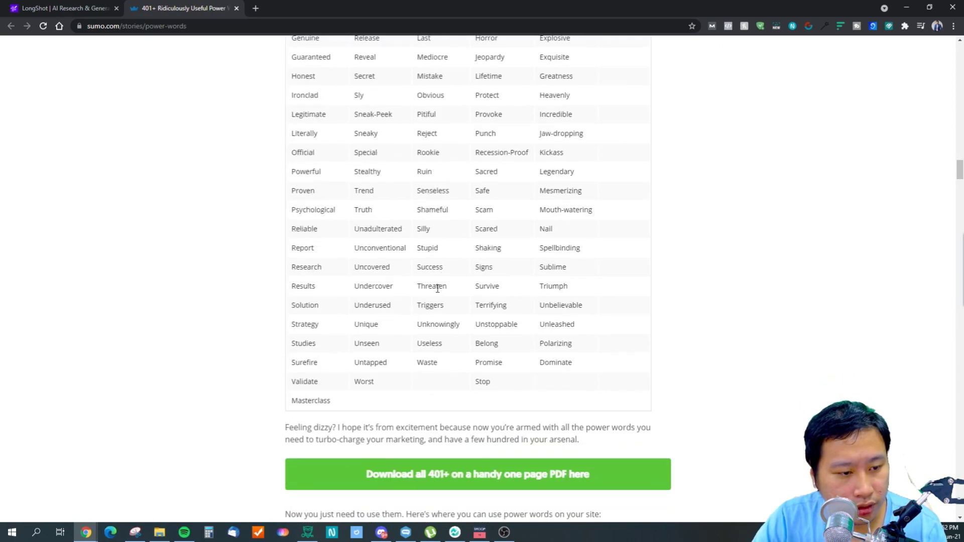
{"action": "scroll", "coordinate": [437, 289], "scroll_direction": "up", "scroll_amount": 8}
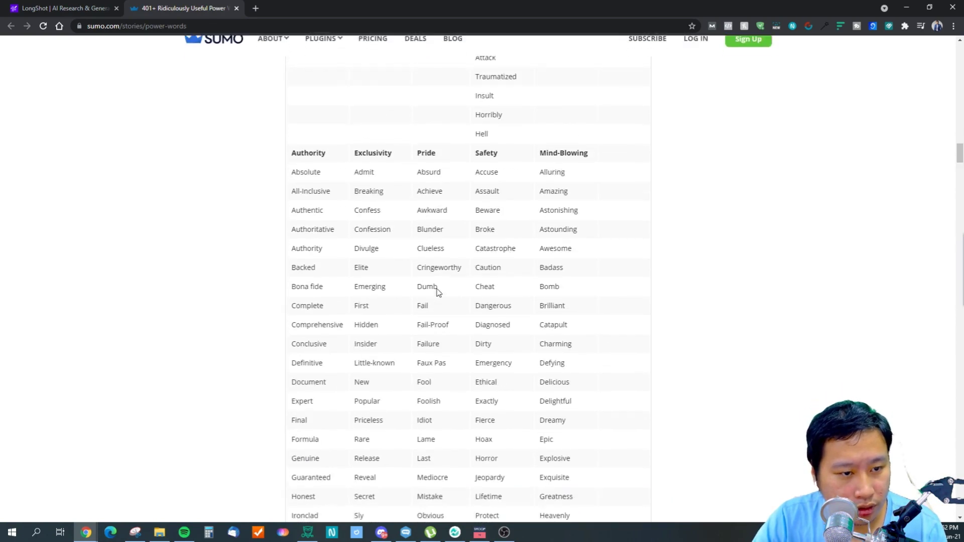
{"action": "scroll", "coordinate": [436, 289], "scroll_direction": "down", "scroll_amount": 2}
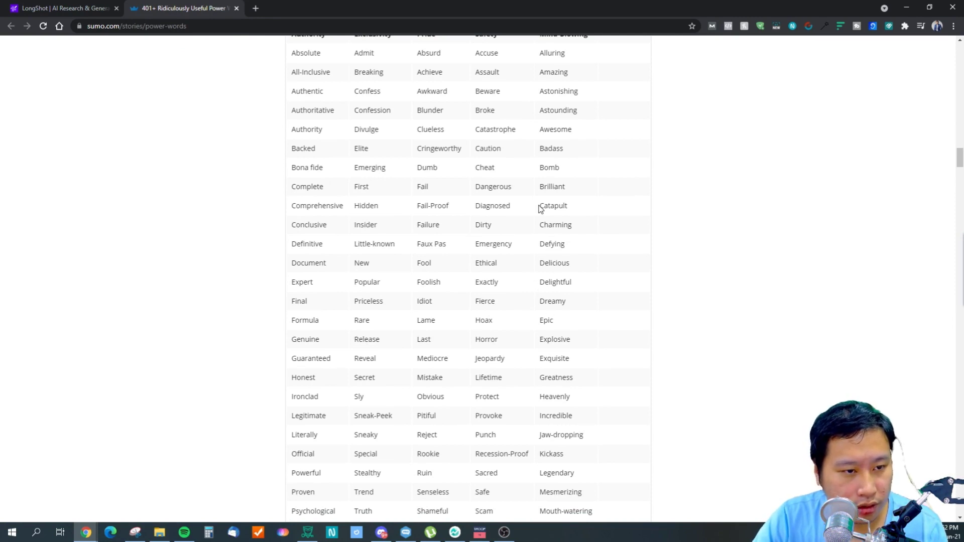
{"action": "scroll", "coordinate": [539, 208], "scroll_direction": "up", "scroll_amount": 2}
Step: In the LongShot draft, replace "Why You Need a" at the start of the title with "An Awesome Sales"
{"action": "left_click", "coordinate": [60, 8]}
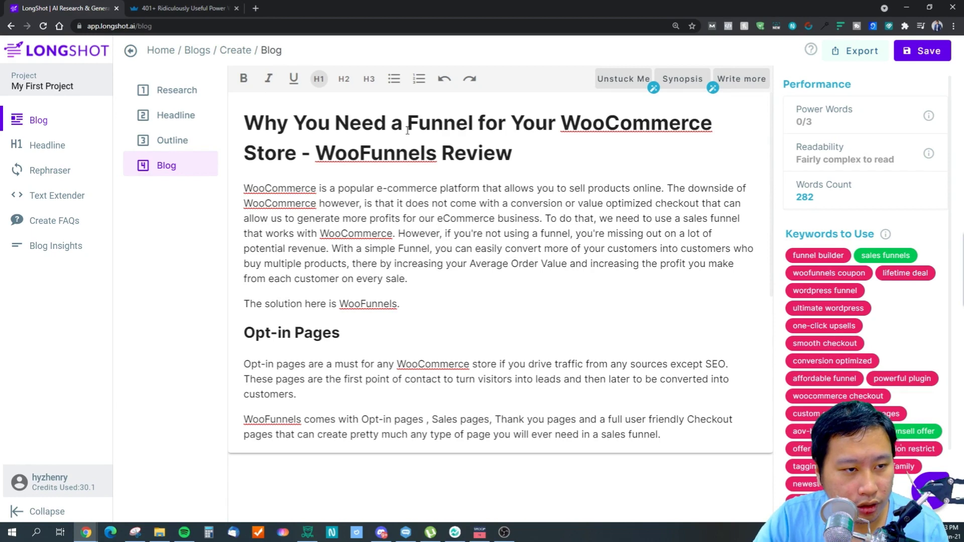
{"action": "left_click_drag", "start_coordinate": [403, 123], "coordinate": [244, 123]}
{"action": "type", "text": "An A"}
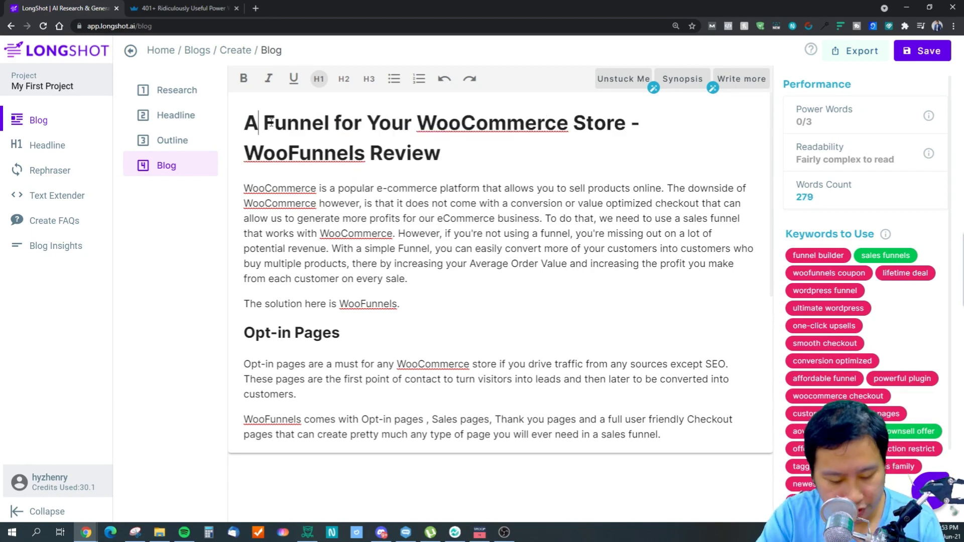
{"action": "type", "text": "wesome"}
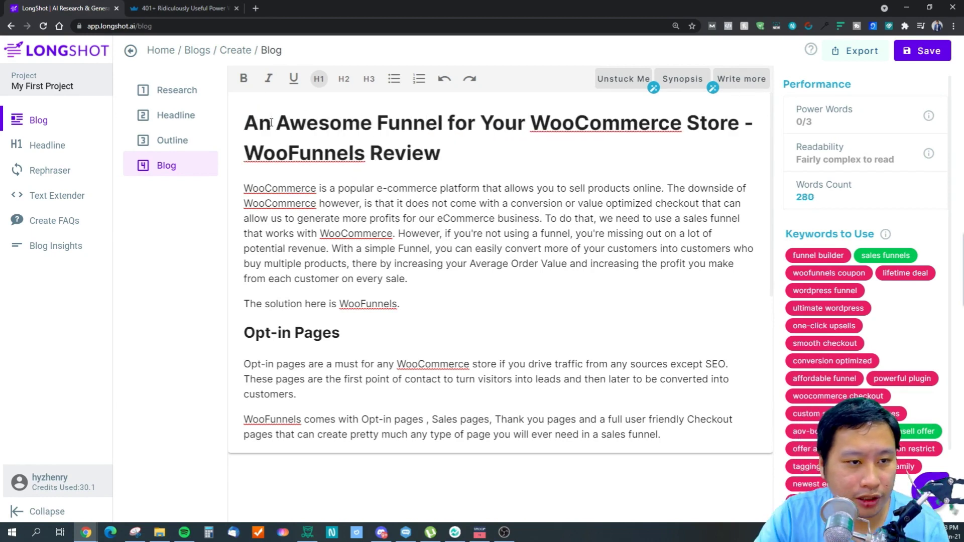
{"action": "type", "text": " Sales"}
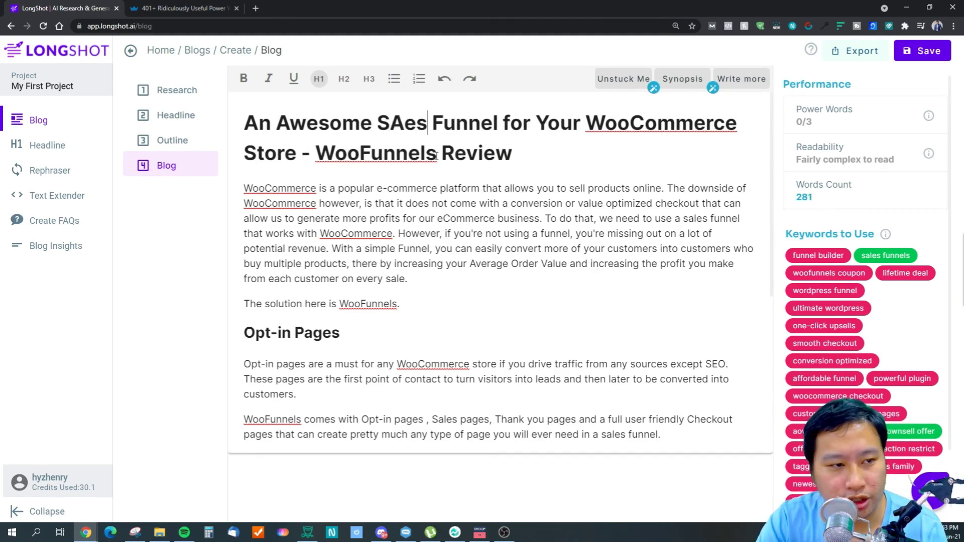
Step: Re-read the LongShot draft, recheck the Sumo power words table, and examine the draft's Power Words hint
{"action": "left_click_drag", "start_coordinate": [477, 204], "coordinate": [535, 219]}
{"action": "left_click", "coordinate": [491, 288]}
{"action": "scroll", "coordinate": [471, 355], "scroll_direction": "down", "scroll_amount": 6}
{"action": "scroll", "coordinate": [442, 351], "scroll_direction": "up", "scroll_amount": 6}
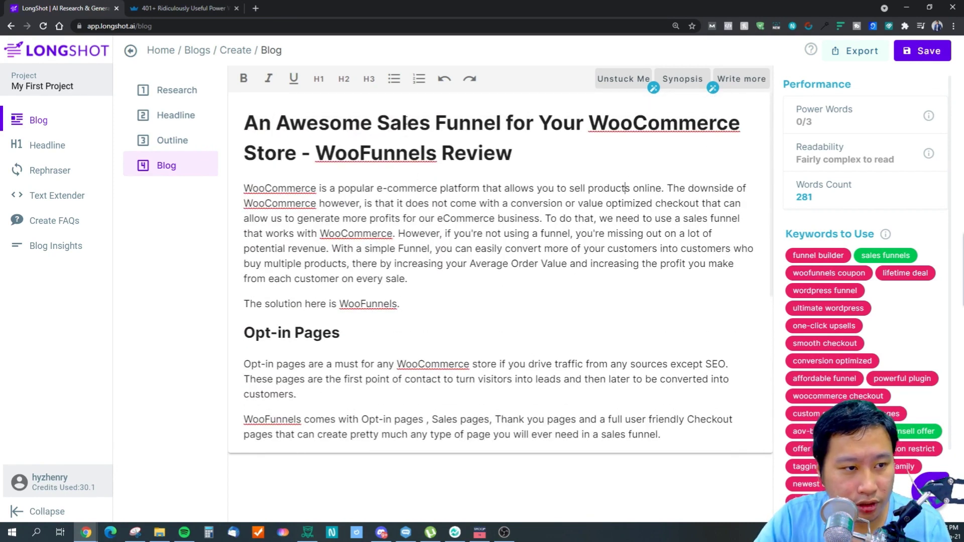
{"action": "left_click", "coordinate": [179, 7]}
{"action": "scroll", "coordinate": [449, 304], "scroll_direction": "down", "scroll_amount": 2}
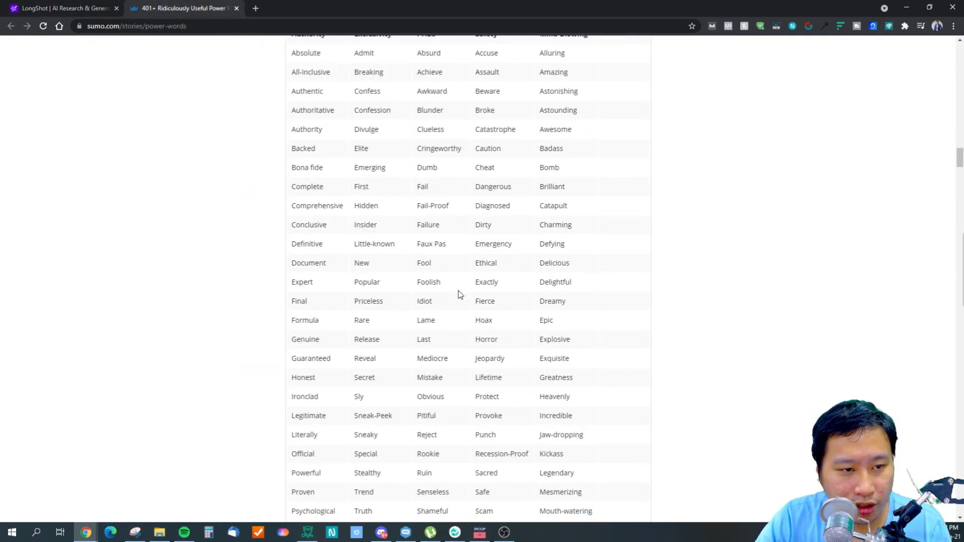
{"action": "scroll", "coordinate": [502, 273], "scroll_direction": "up", "scroll_amount": 3}
{"action": "left_click", "coordinate": [55, 8]}
{"action": "mouse_move", "coordinate": [930, 116]}
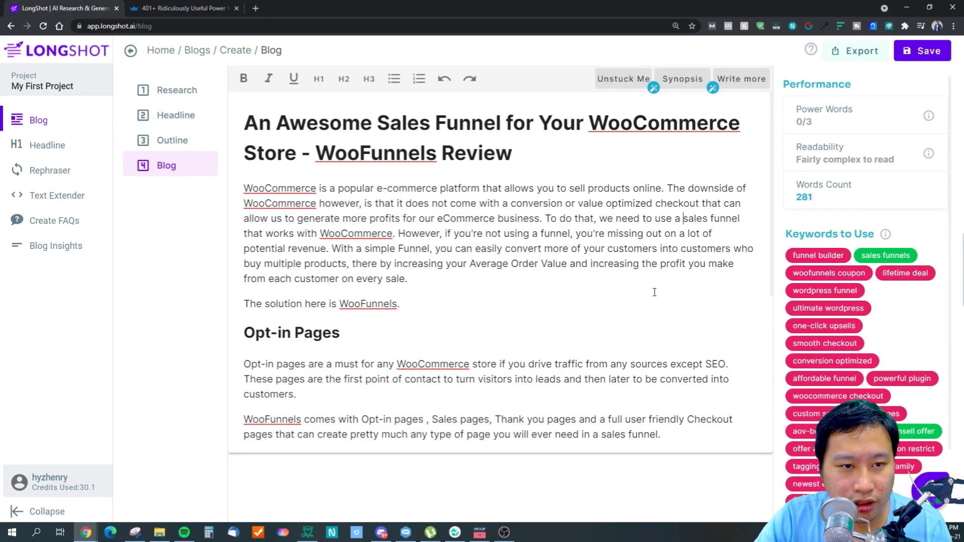
Step: Save the edited blog draft in LongShot
{"action": "scroll", "coordinate": [460, 240], "scroll_direction": "down", "scroll_amount": 5}
{"action": "scroll", "coordinate": [460, 240], "scroll_direction": "up", "scroll_amount": 5}
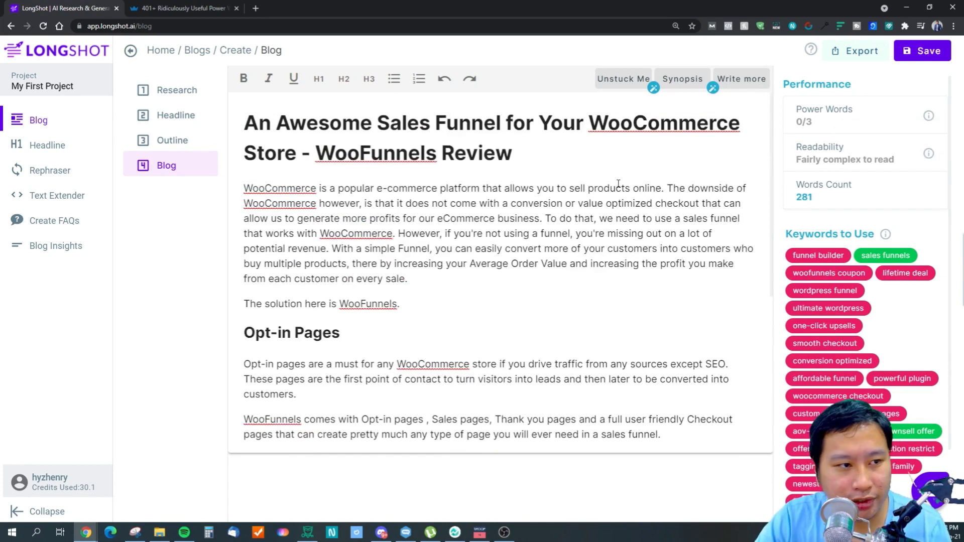
{"action": "left_click", "coordinate": [926, 56]}
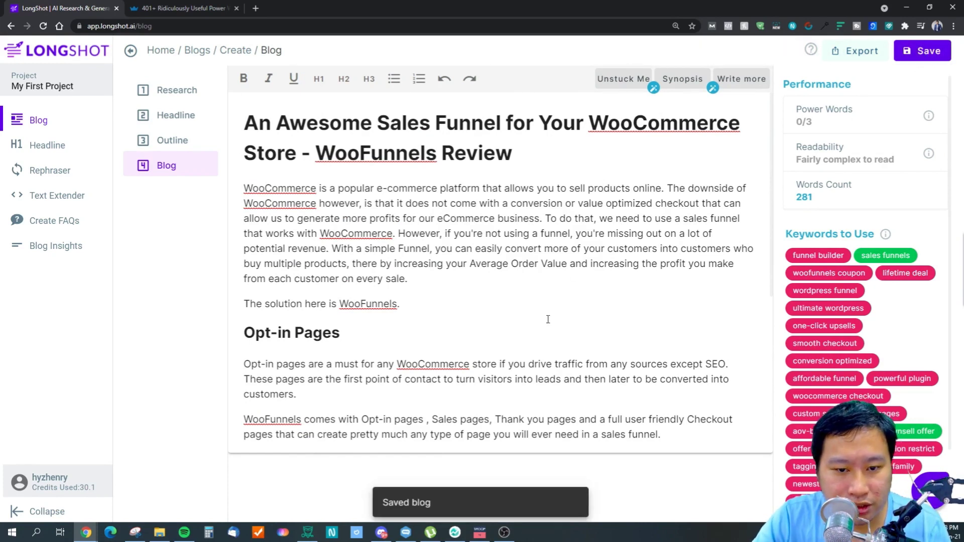
Step: Open the Headline generator, enter "WooFunnels" as the brand or topic name, and try generating without keywords
{"action": "left_click", "coordinate": [36, 147]}
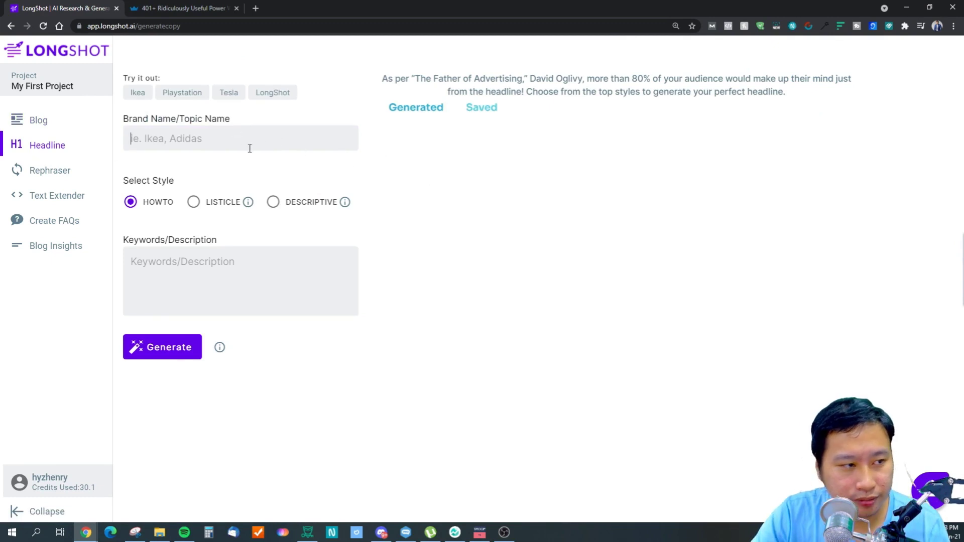
{"action": "type", "text": "WooFunnels"}
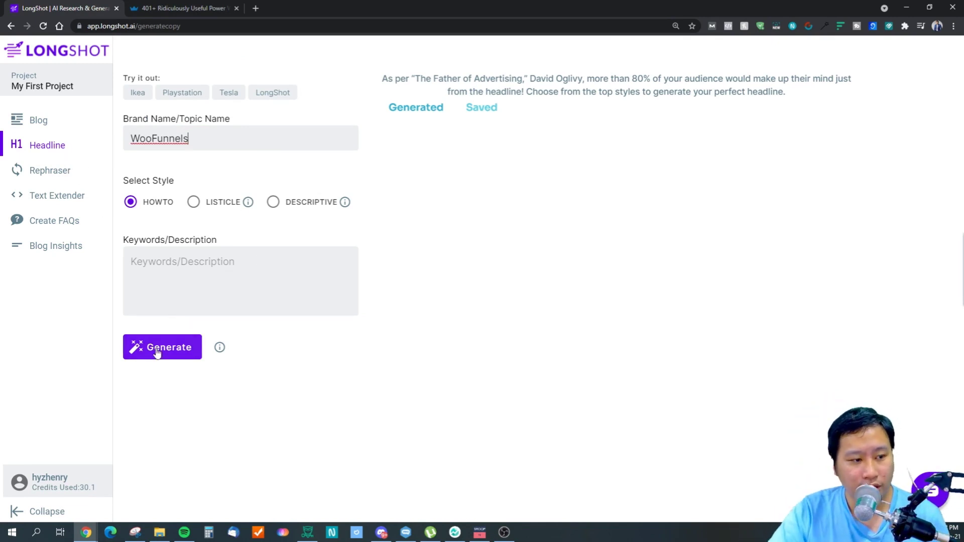
{"action": "left_click", "coordinate": [179, 279]}
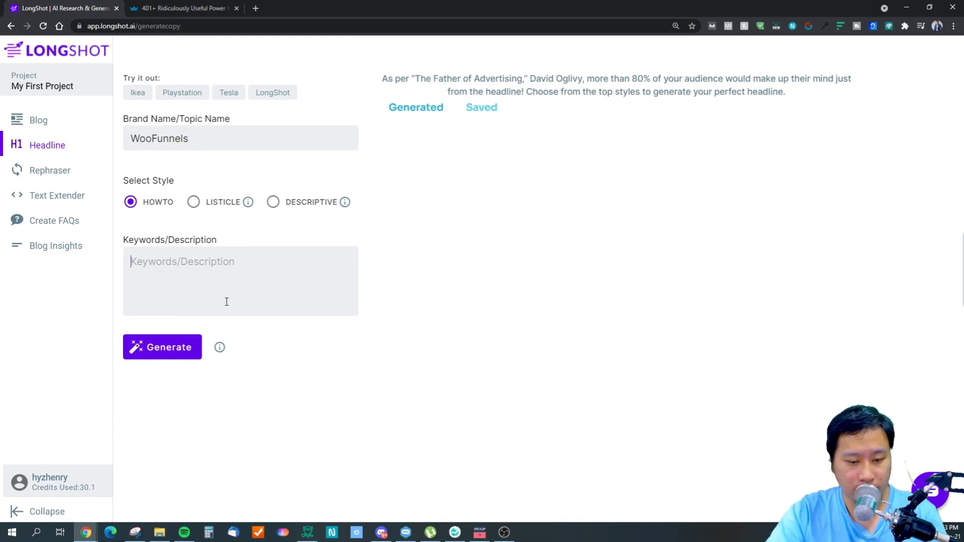
{"action": "left_click", "coordinate": [172, 346]}
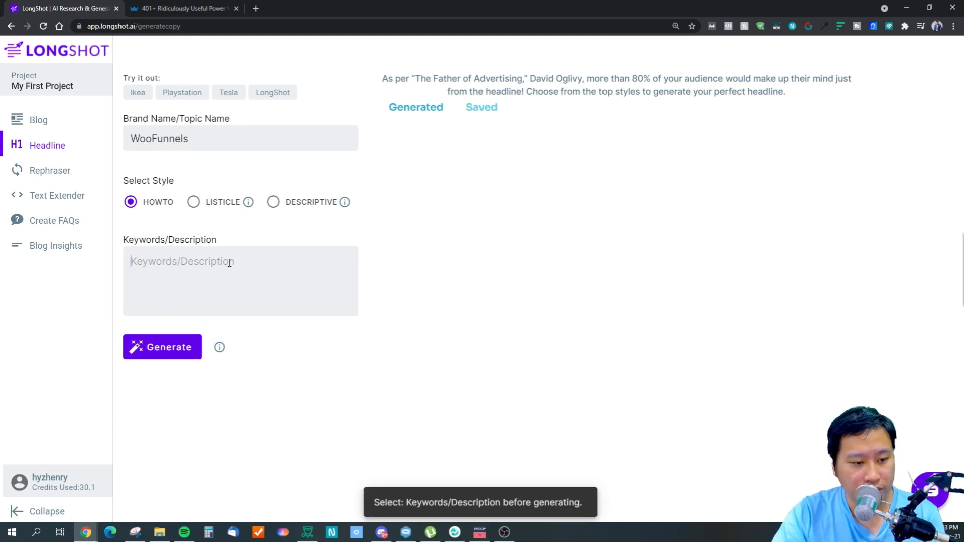
Step: Enter the keywords "woofunnels, sales funnels, woocommerce, conversion optimized" and generate headlines in the HOWTO style
{"action": "type", "text": "woofunnels,"}
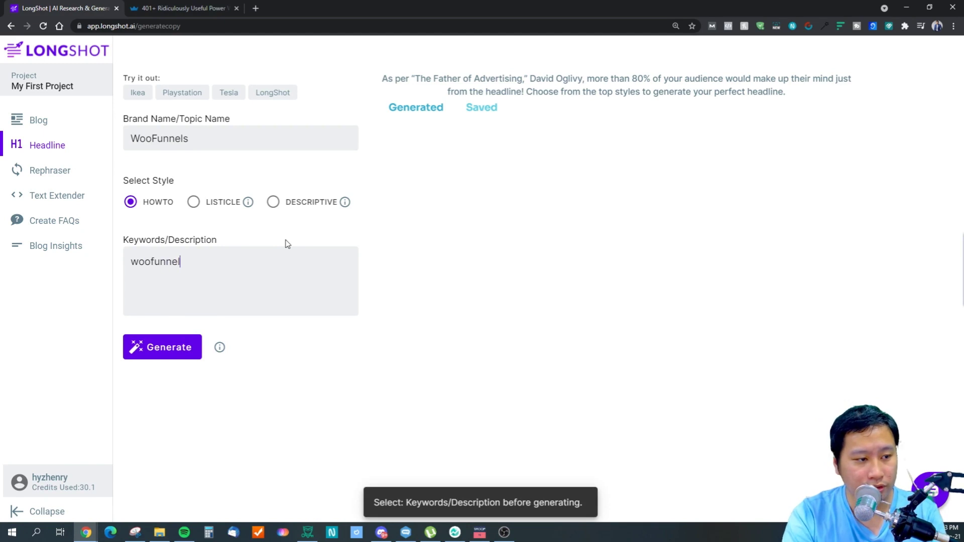
{"action": "key", "text": "Return"}
{"action": "type", "text": "sa"}
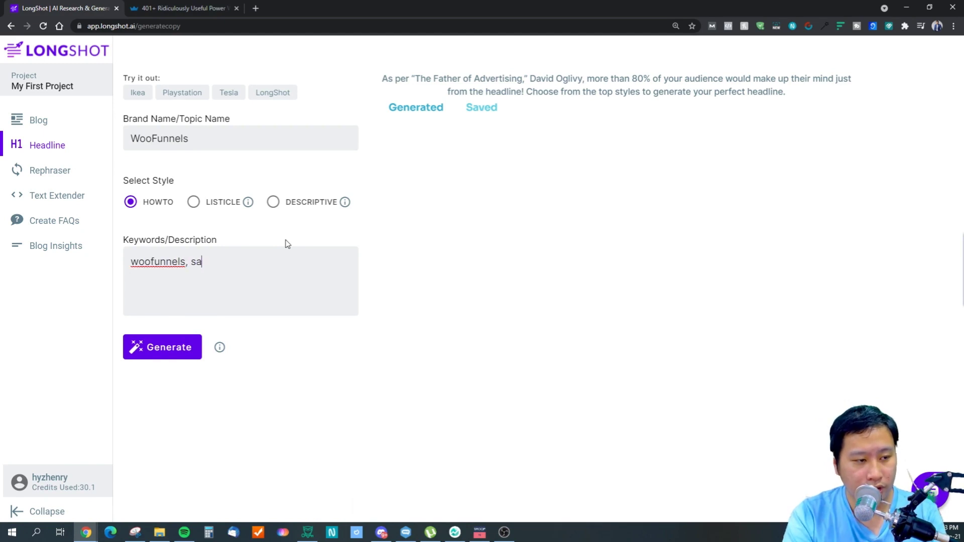
{"action": "type", "text": "les funnels"}
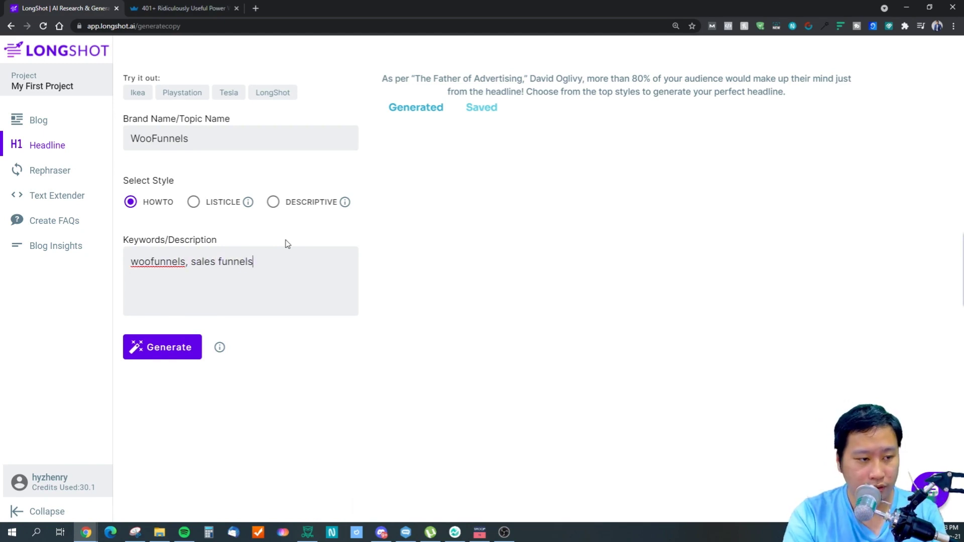
{"action": "type", "text": ", woocommerce, "}
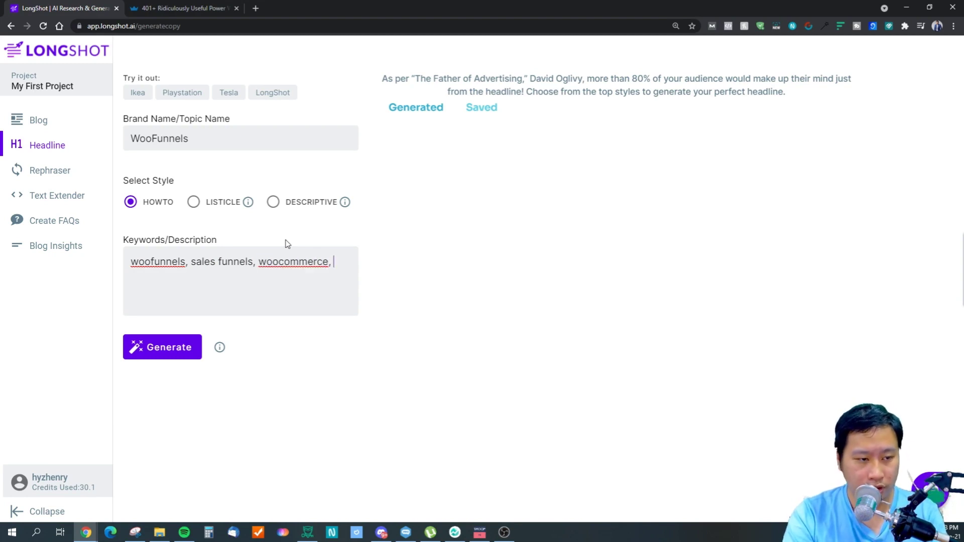
{"action": "type", "text": "conversion optimized"}
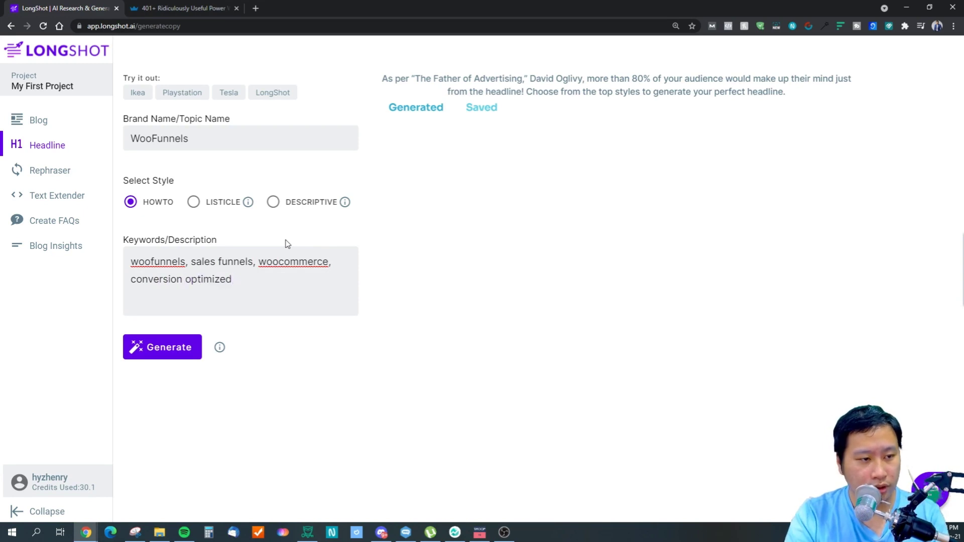
{"action": "left_click", "coordinate": [194, 349]}
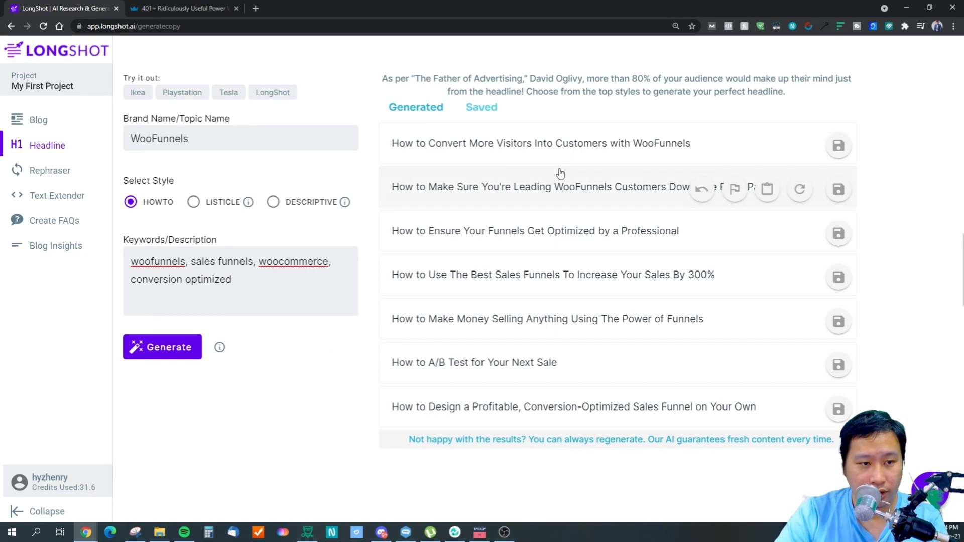
Step: Read the first two generated HOWTO headlines closely and skim the rest of the suggestions
{"action": "mouse_move", "coordinate": [462, 150]}
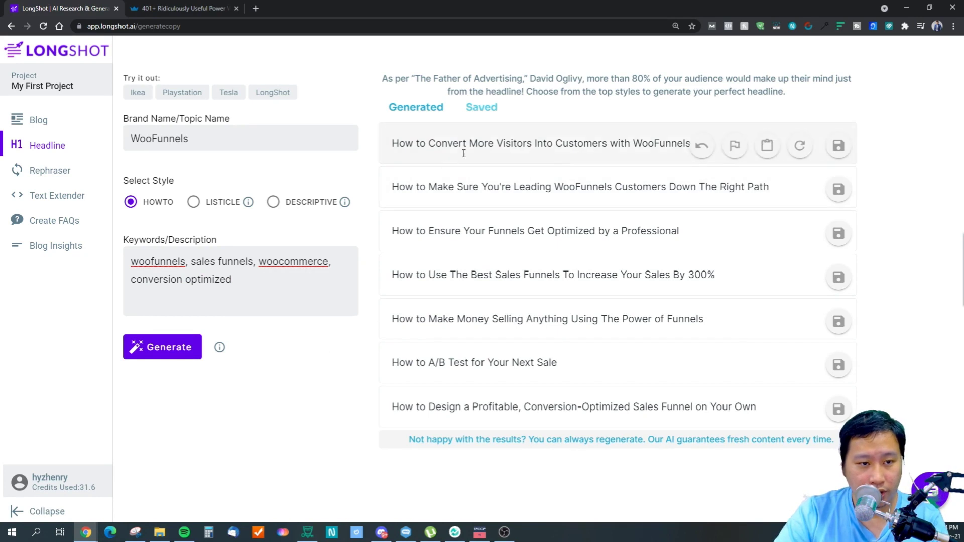
{"action": "left_click_drag", "start_coordinate": [539, 145], "coordinate": [636, 151]}
{"action": "left_click", "coordinate": [541, 144]}
{"action": "left_click_drag", "start_coordinate": [497, 142], "coordinate": [593, 143]}
{"action": "left_click", "coordinate": [593, 143]}
{"action": "mouse_move", "coordinate": [396, 186]}
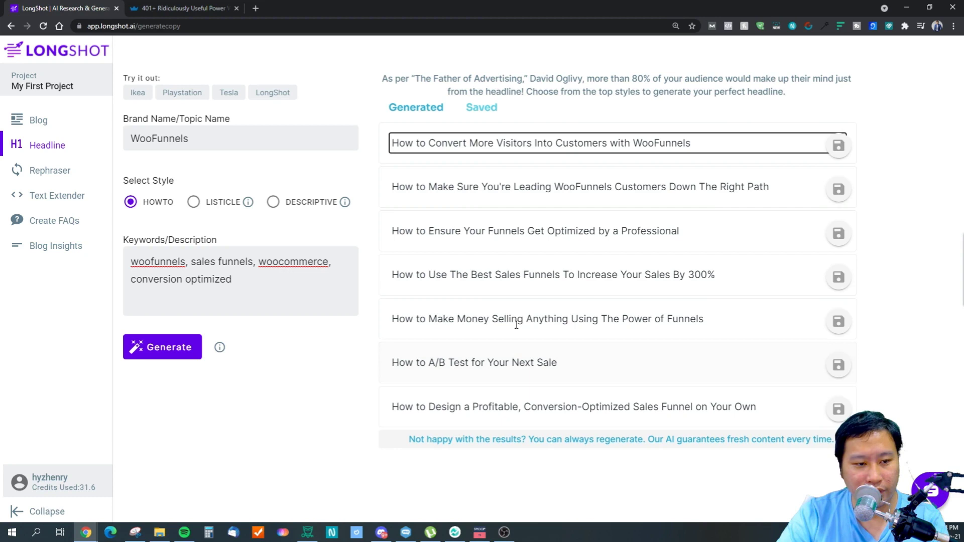
{"action": "left_click_drag", "start_coordinate": [437, 186], "coordinate": [539, 188]}
{"action": "left_click", "coordinate": [545, 189]}
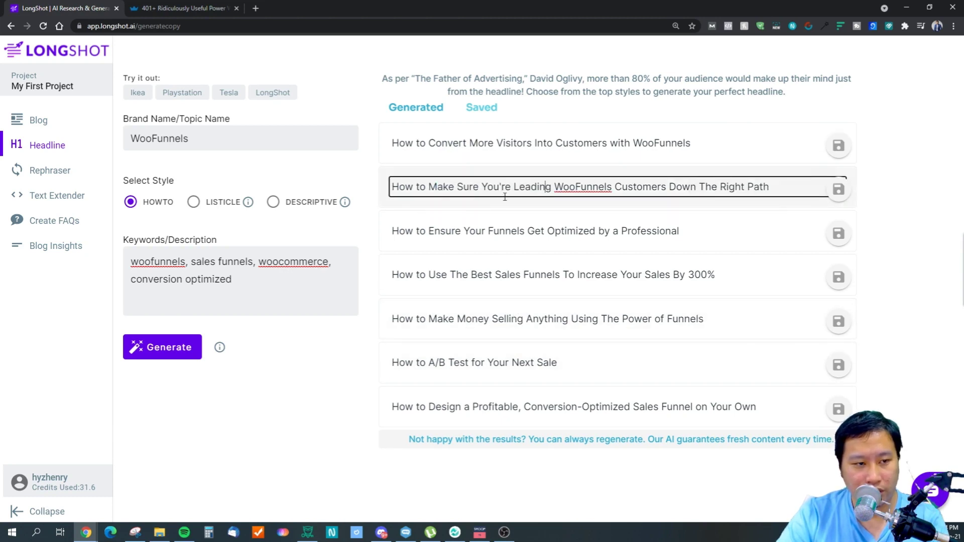
{"action": "left_click", "coordinate": [505, 136]}
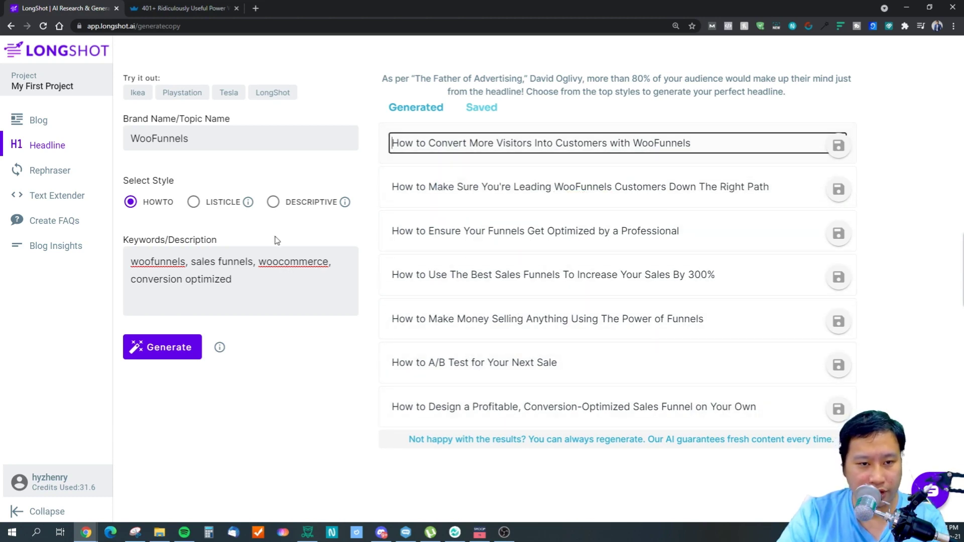
Step: Generate WooFunnels headlines from the same keywords, first in the LISTICLE style and again in the DESCRIPTIVE style
{"action": "left_click", "coordinate": [193, 201]}
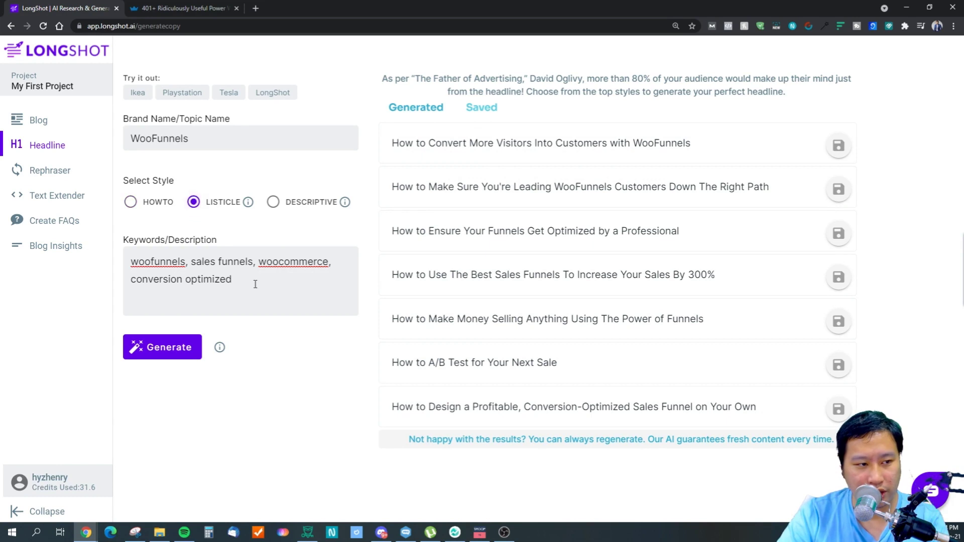
{"action": "left_click", "coordinate": [171, 349]}
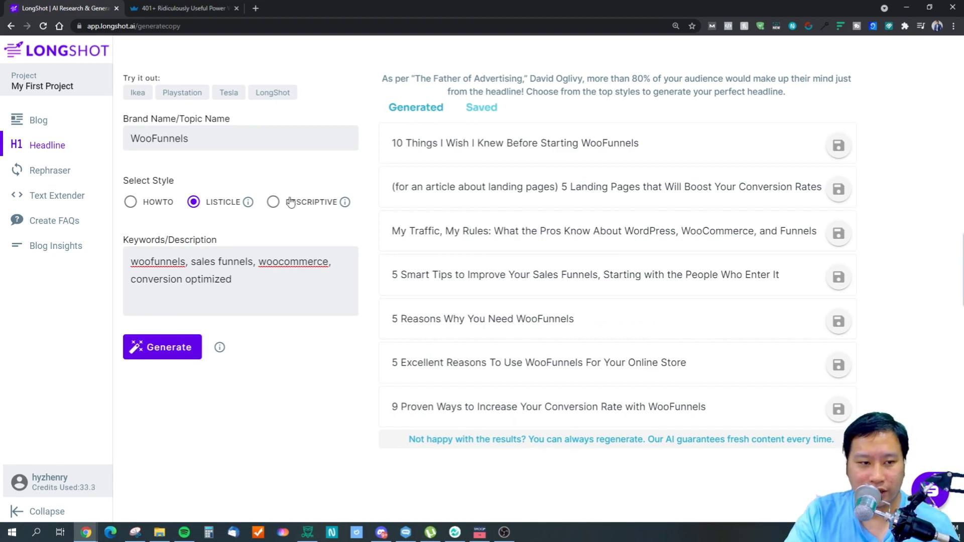
{"action": "left_click", "coordinate": [272, 202]}
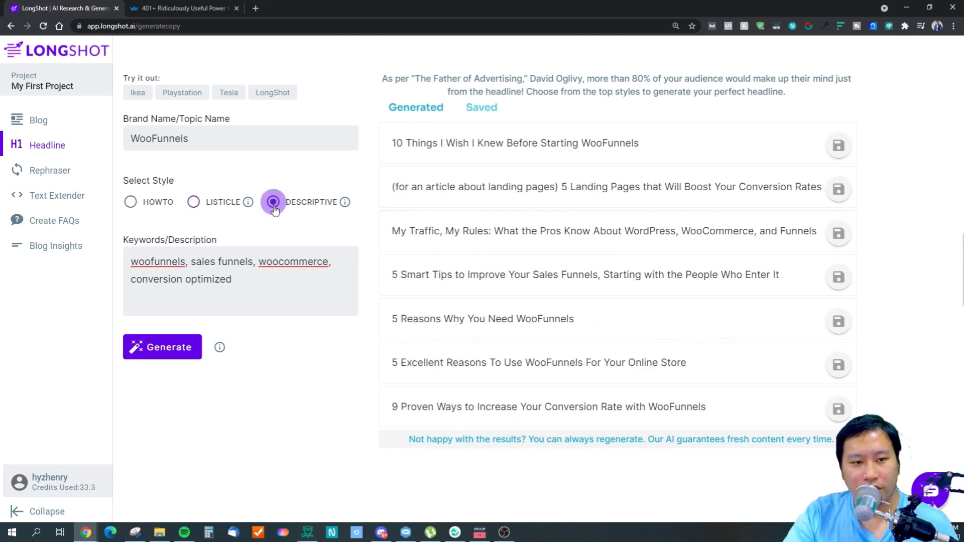
{"action": "left_click", "coordinate": [151, 357]}
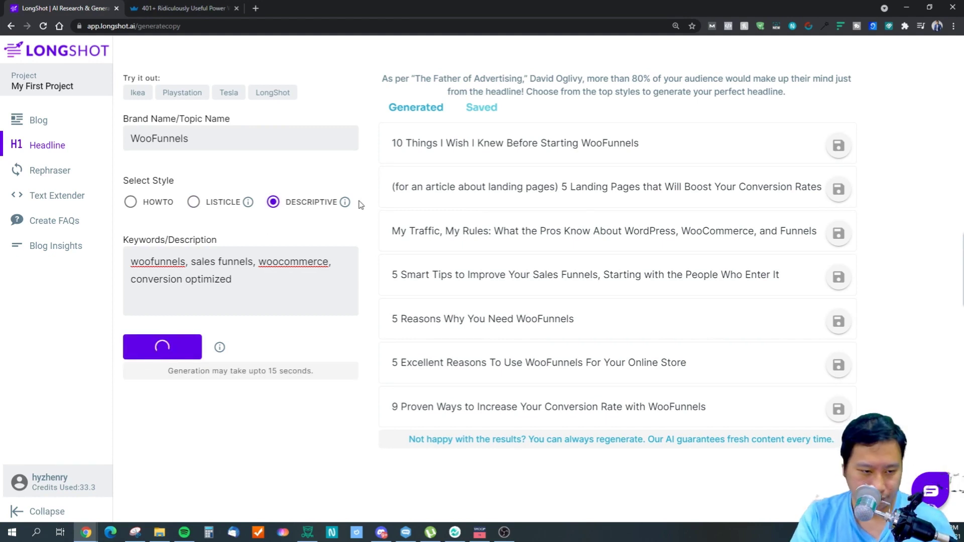
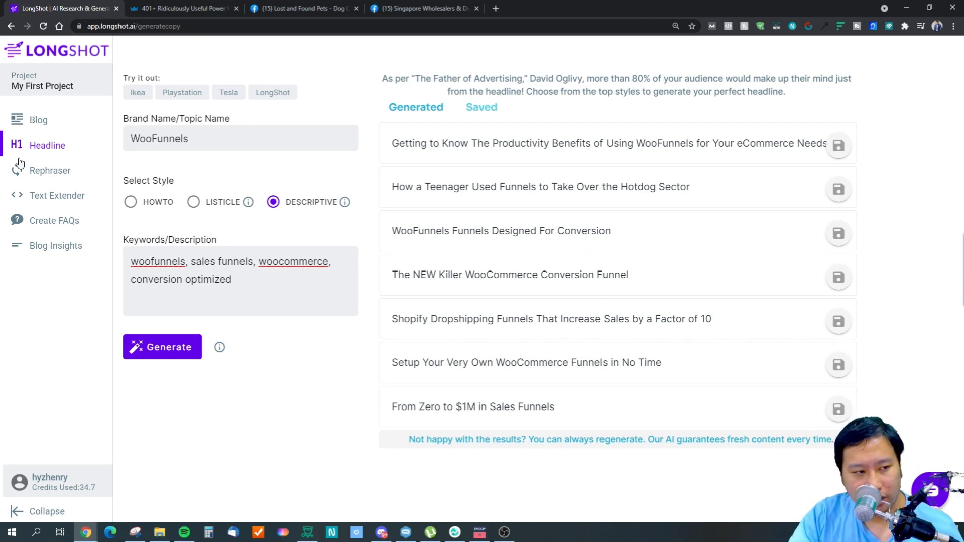
Step: Look over the Rephraser and Text Extender tools and their input options
{"action": "left_click", "coordinate": [42, 173]}
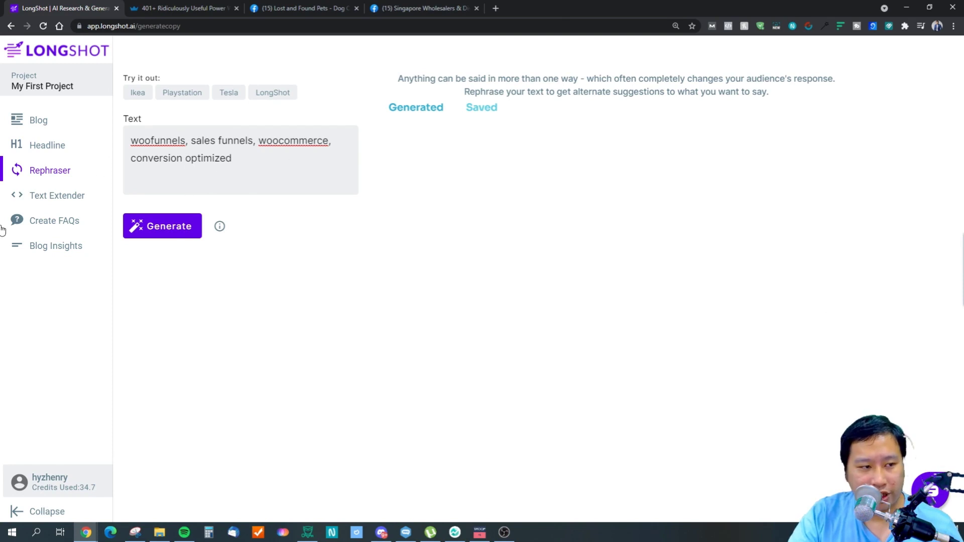
{"action": "left_click", "coordinate": [52, 198]}
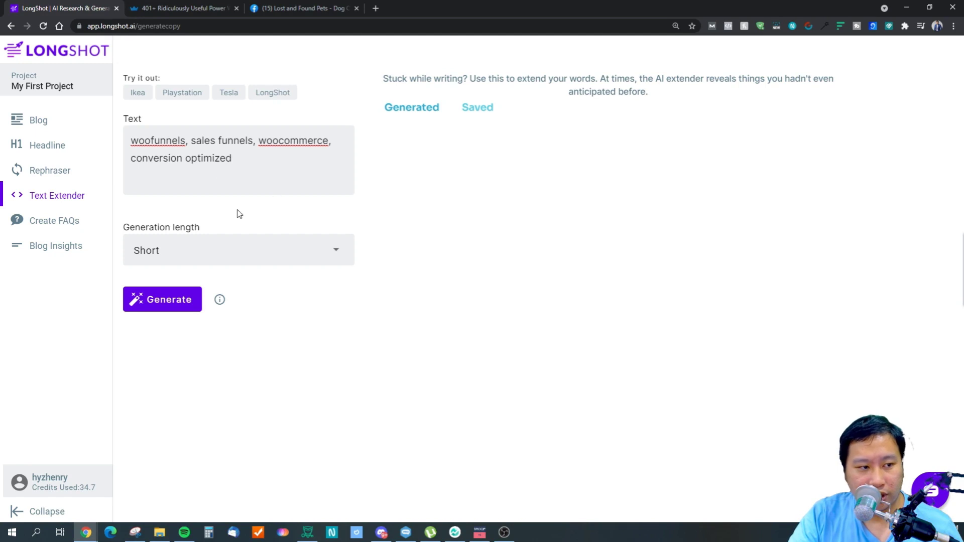
Step: In the Create FAQs tool, replace the carried-over keywords in the question text with "What"
{"action": "left_click", "coordinate": [51, 224]}
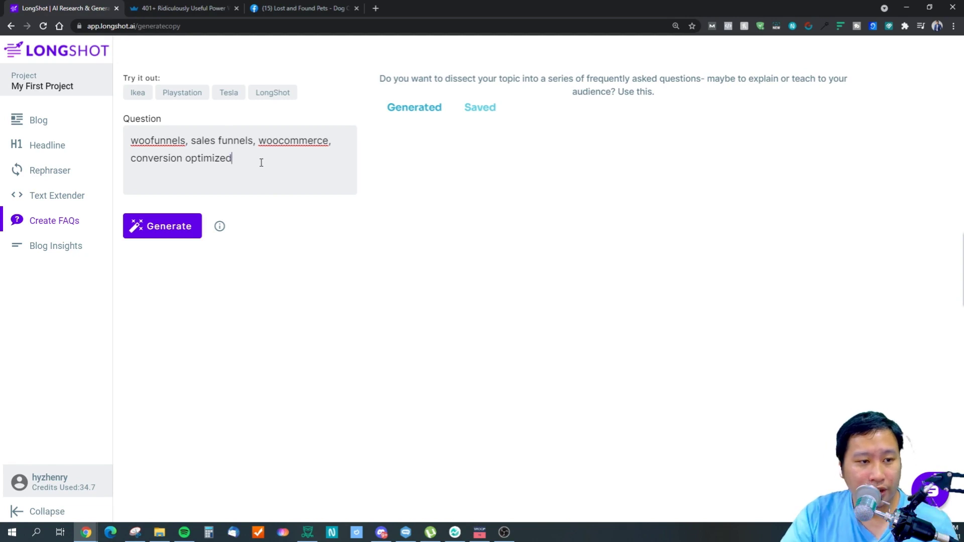
{"action": "key", "text": "ctrl+a"}
{"action": "key", "text": "BackSpace"}
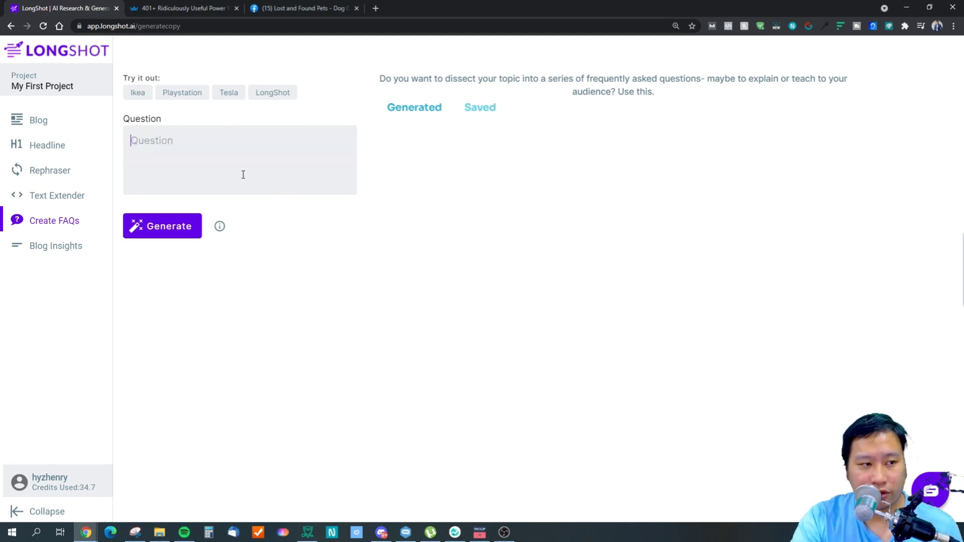
{"action": "type", "text": "What"}
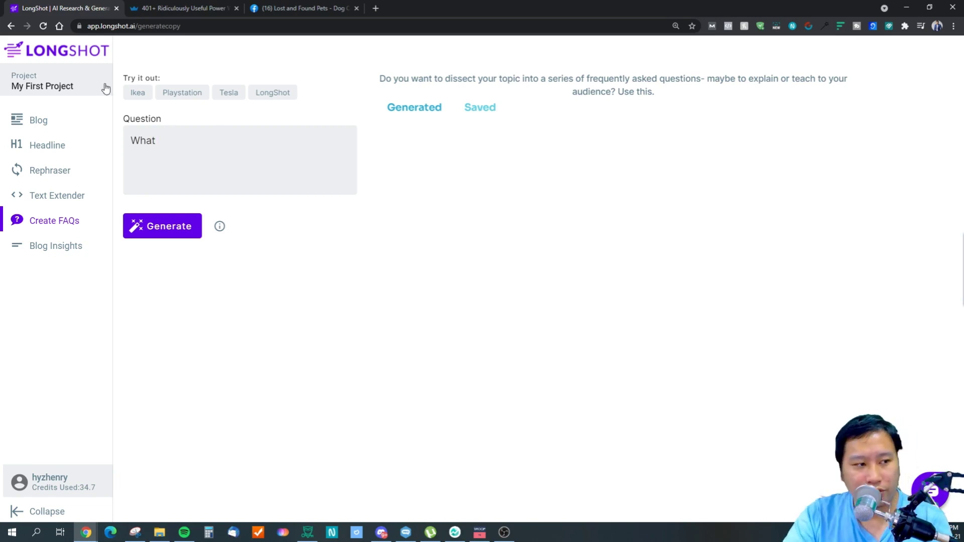
Step: Return to the blog's Research stage for WooFunnels and read through the top questions from Quora
{"action": "left_click", "coordinate": [50, 119]}
{"action": "left_click", "coordinate": [174, 118]}
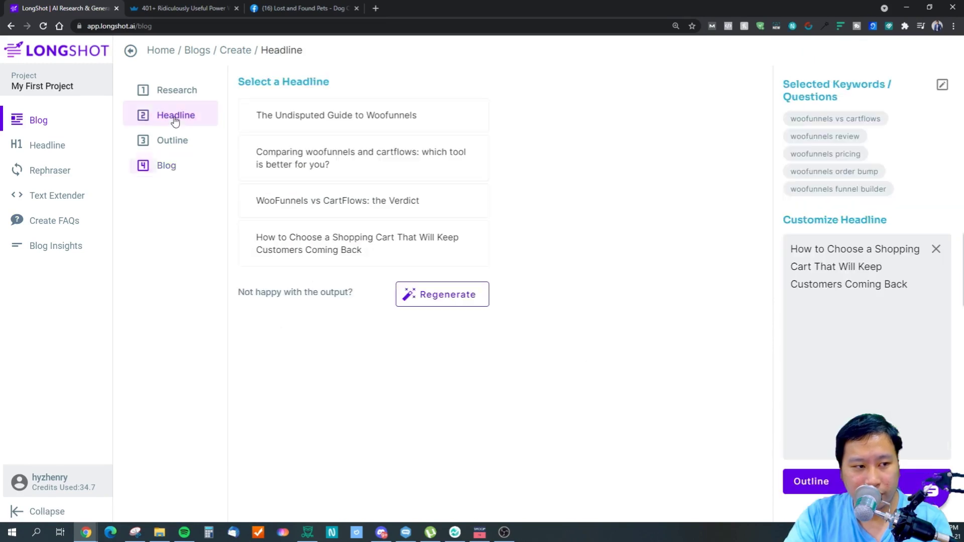
{"action": "left_click", "coordinate": [176, 91]}
{"action": "scroll", "coordinate": [351, 375], "scroll_direction": "down", "scroll_amount": 7}
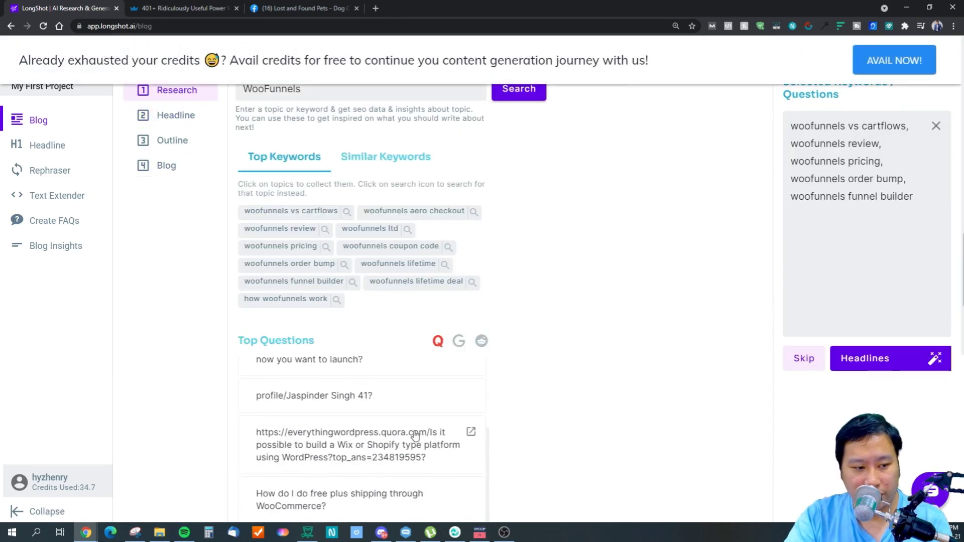
{"action": "left_click_drag", "start_coordinate": [343, 252], "coordinate": [257, 241]}
{"action": "scroll", "coordinate": [383, 237], "scroll_direction": "up", "scroll_amount": 4}
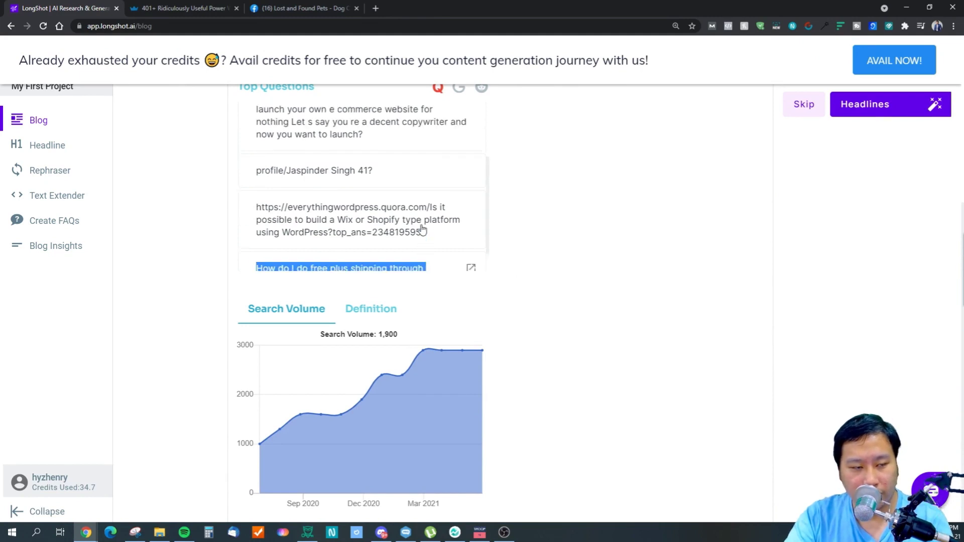
{"action": "left_click_drag", "start_coordinate": [455, 210], "coordinate": [257, 208]}
Step: Compare the top WooFunnels questions from Google and Reddit, and bring back the Quora list
{"action": "left_click", "coordinate": [459, 139]}
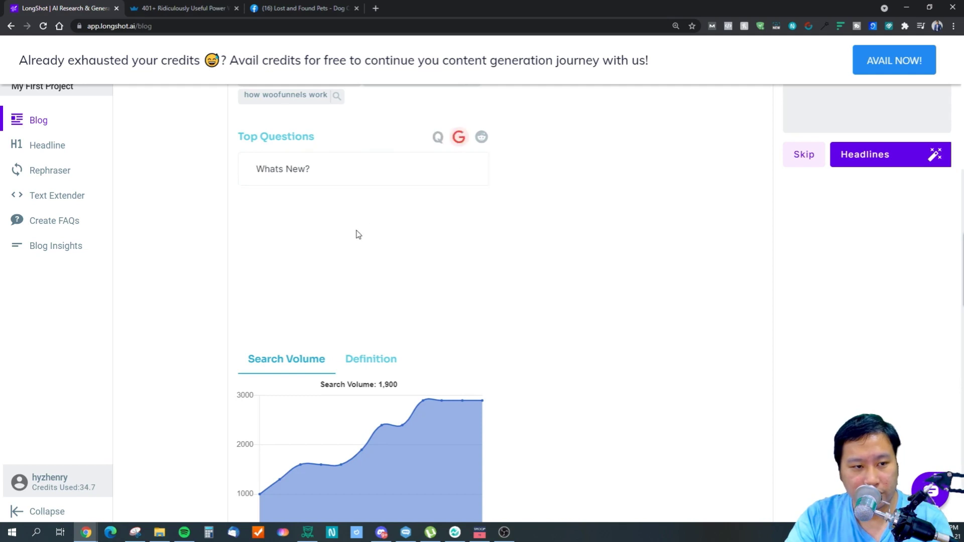
{"action": "left_click", "coordinate": [481, 141]}
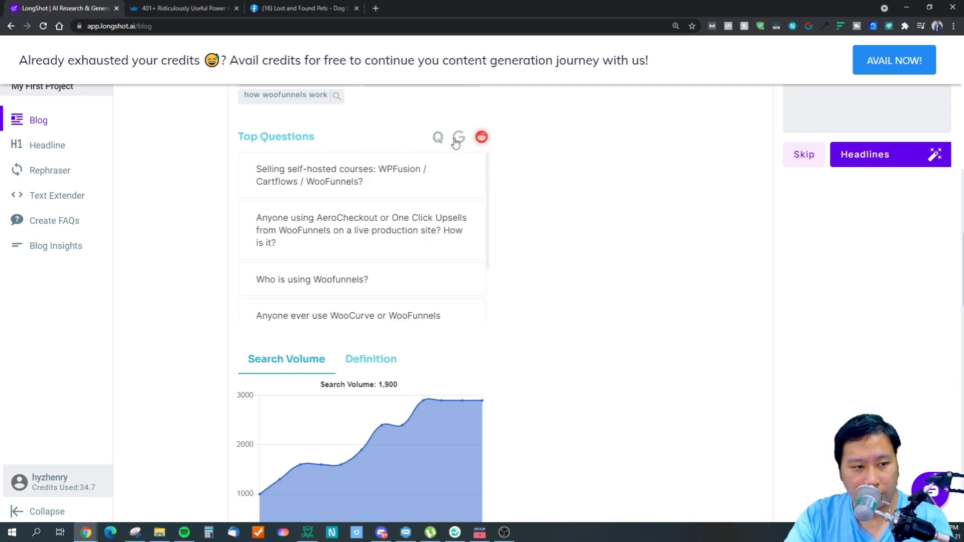
{"action": "left_click", "coordinate": [457, 140]}
{"action": "left_click", "coordinate": [436, 141]}
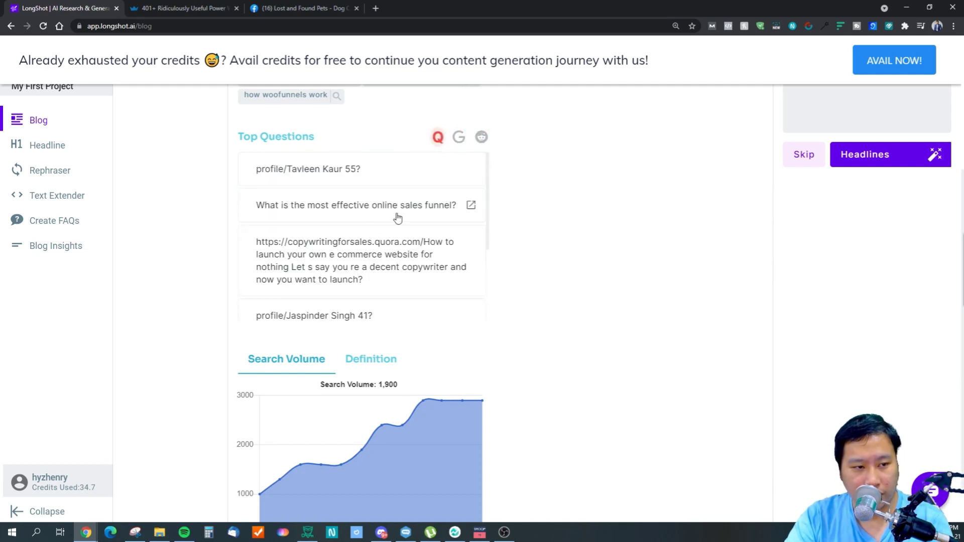
Step: Copy the Quora question "What is the most effective online sales funnel?" into the Create FAQs tool and generate related questions from it
{"action": "left_click_drag", "start_coordinate": [456, 210], "coordinate": [260, 206]}
{"action": "key", "text": "ctrl+c"}
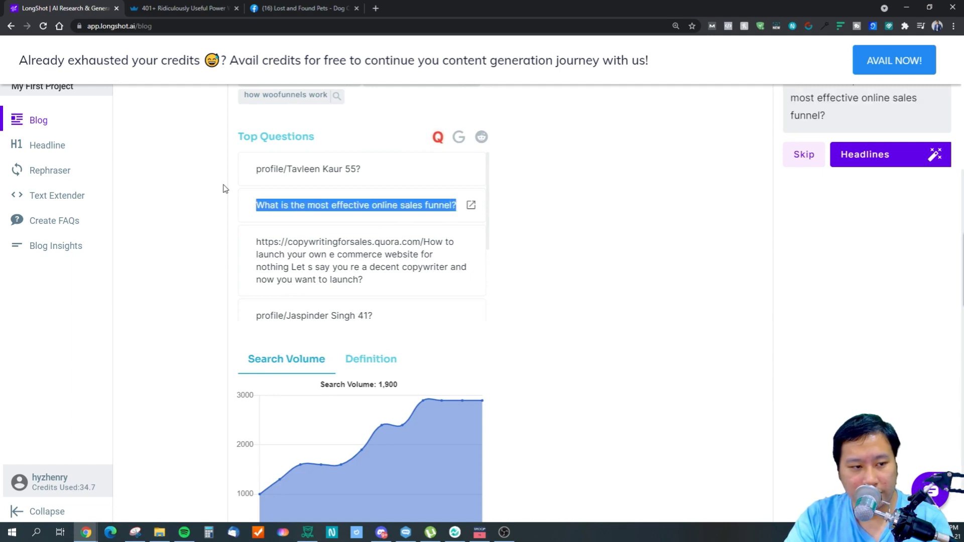
{"action": "left_click", "coordinate": [50, 219]}
{"action": "left_click", "coordinate": [174, 140]}
{"action": "key", "text": "ctrl+a"}
{"action": "key", "text": "ctrl+v"}
{"action": "left_click", "coordinate": [154, 235]}
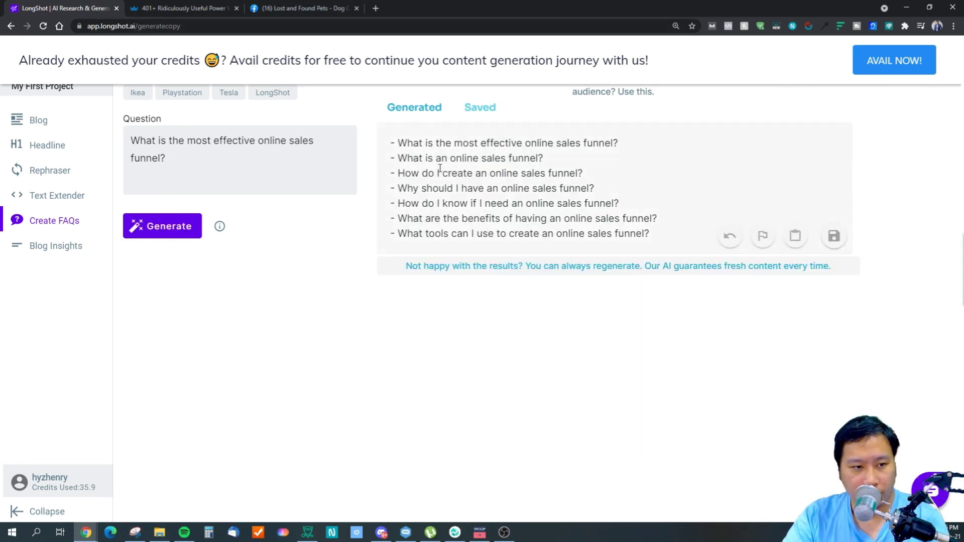
{"action": "left_click_drag", "start_coordinate": [408, 142], "coordinate": [501, 156]}
{"action": "left_click", "coordinate": [517, 173]}
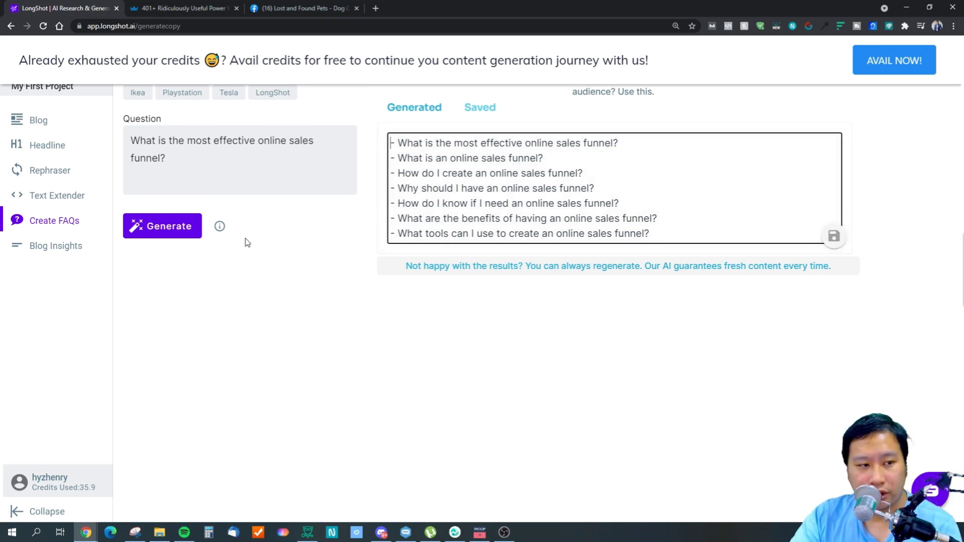
Step: Replace the FAQ question text with "WooFunnels" and generate a new set of questions
{"action": "left_click_drag", "start_coordinate": [183, 161], "coordinate": [123, 144]}
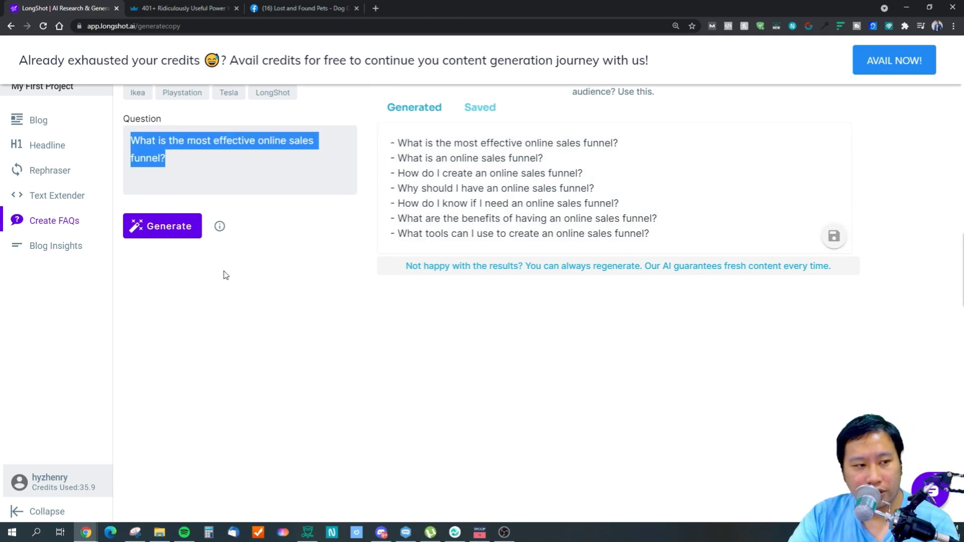
{"action": "type", "text": "WooFunnels"}
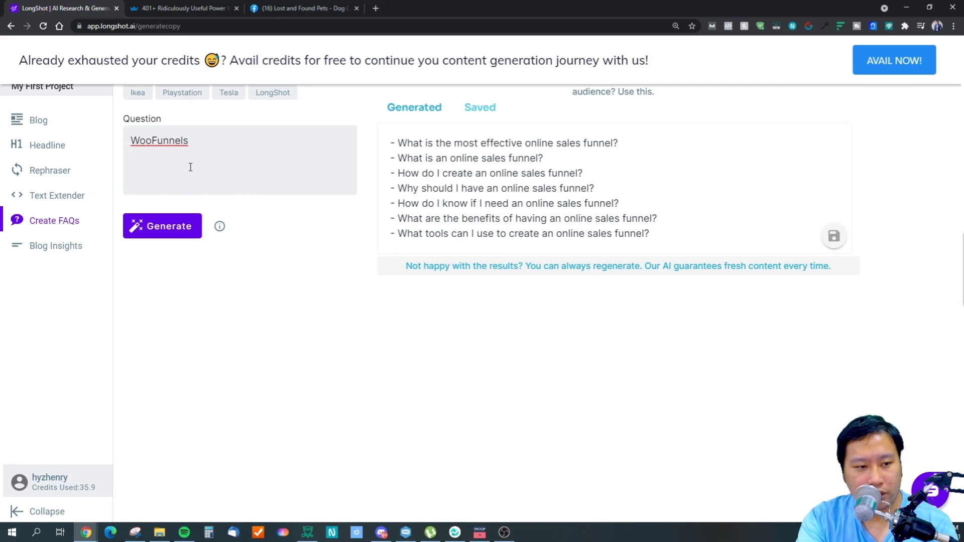
{"action": "left_click", "coordinate": [176, 223]}
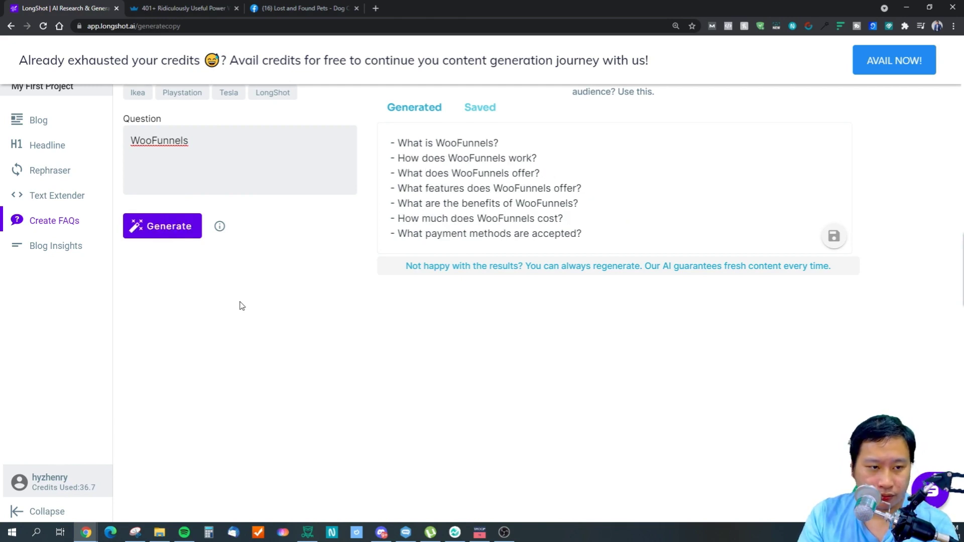
Step: Read through the generated WooFunnels FAQ questions and judge which ones suit the article
{"action": "left_click_drag", "start_coordinate": [419, 174], "coordinate": [520, 233]}
{"action": "left_click", "coordinate": [549, 234]}
{"action": "left_click_drag", "start_coordinate": [605, 238], "coordinate": [368, 156]}
{"action": "left_click", "coordinate": [442, 169]}
{"action": "left_click", "coordinate": [395, 144]}
{"action": "left_click", "coordinate": [348, 290]}
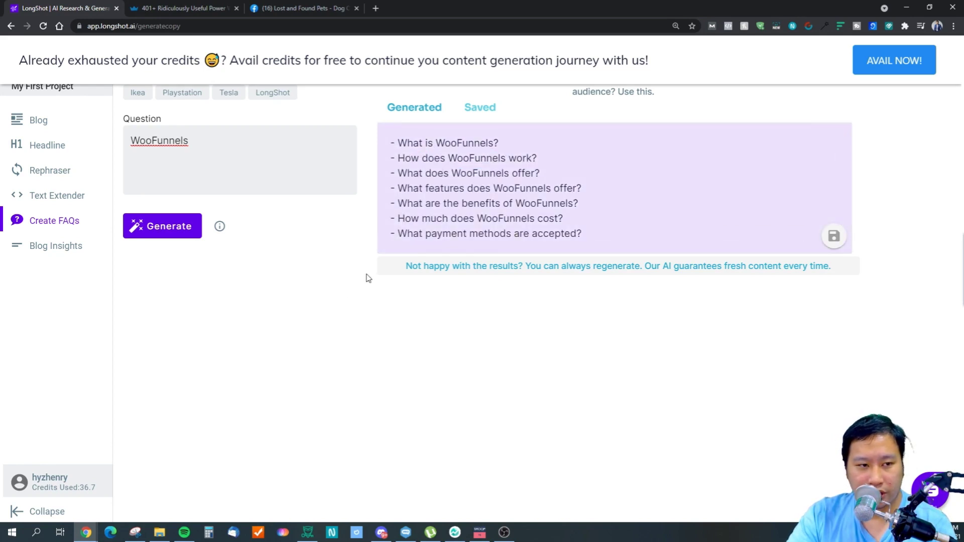
{"action": "mouse_move", "coordinate": [426, 231]}
{"action": "left_click_drag", "start_coordinate": [583, 235], "coordinate": [389, 129]}
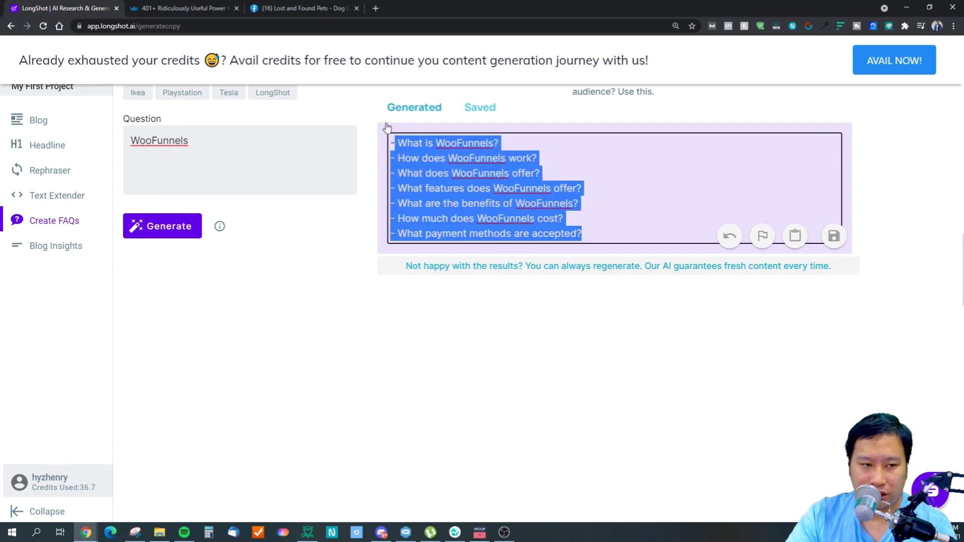
{"action": "left_click", "coordinate": [390, 215]}
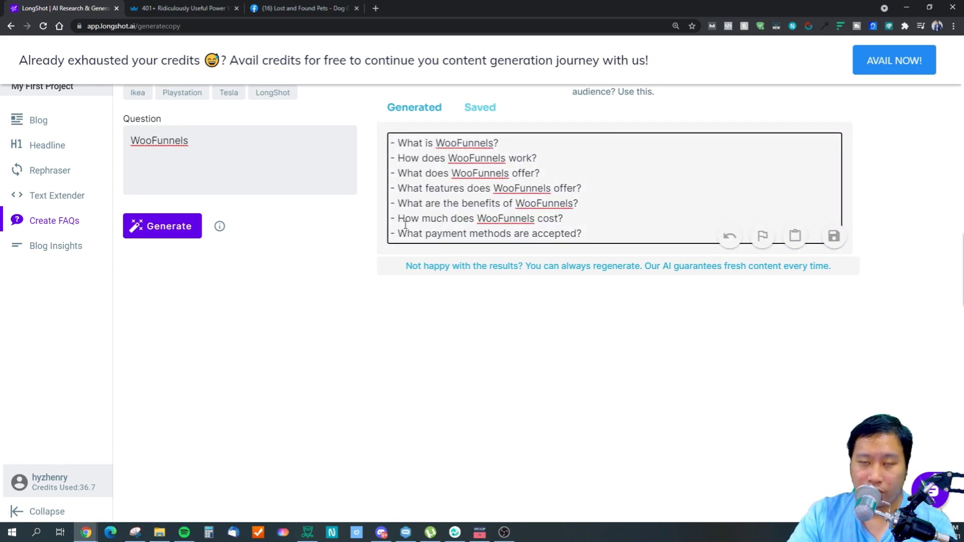
{"action": "left_click_drag", "start_coordinate": [582, 234], "coordinate": [391, 140]}
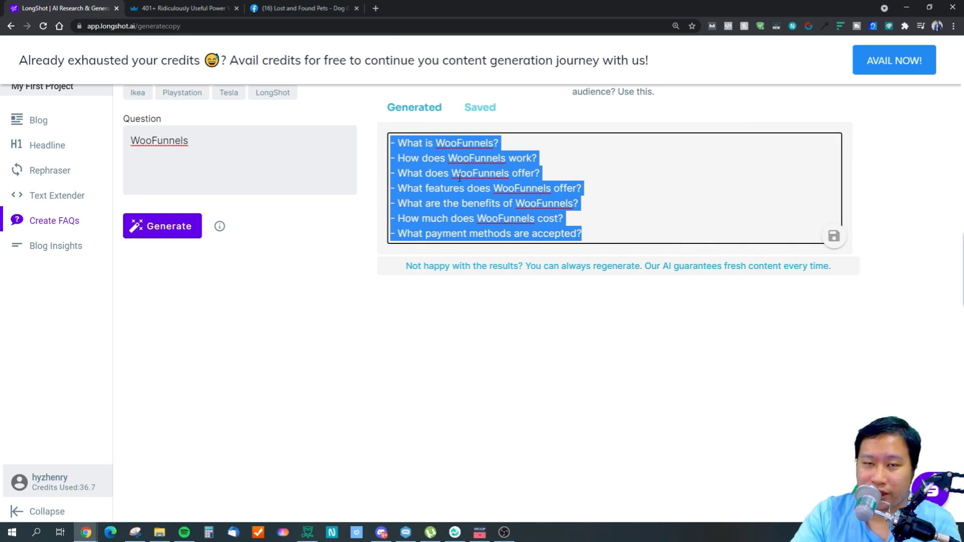
{"action": "left_click", "coordinate": [318, 258]}
{"action": "left_click", "coordinate": [181, 350]}
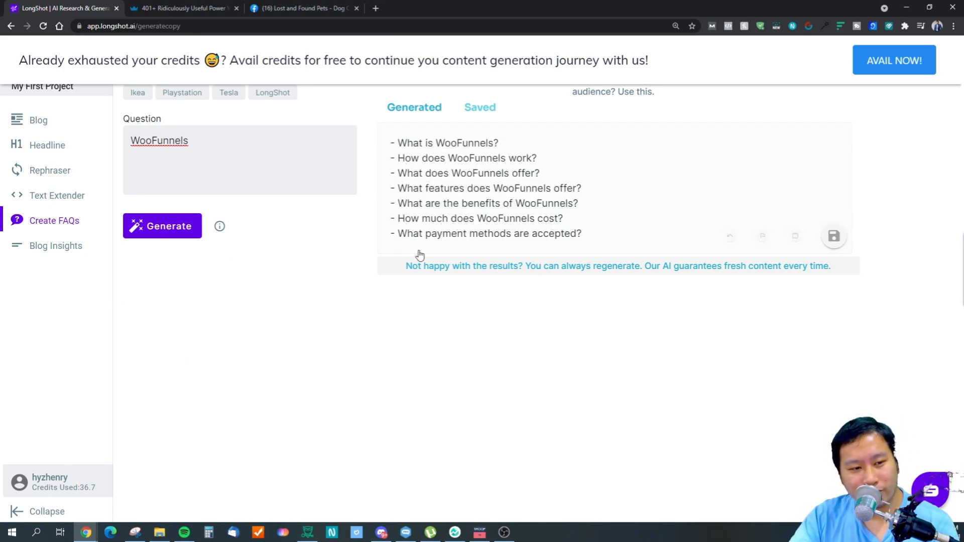
Step: Delete the question "What payment methods are accepted?" from the generated FAQ list
{"action": "left_click_drag", "start_coordinate": [590, 234], "coordinate": [391, 235]}
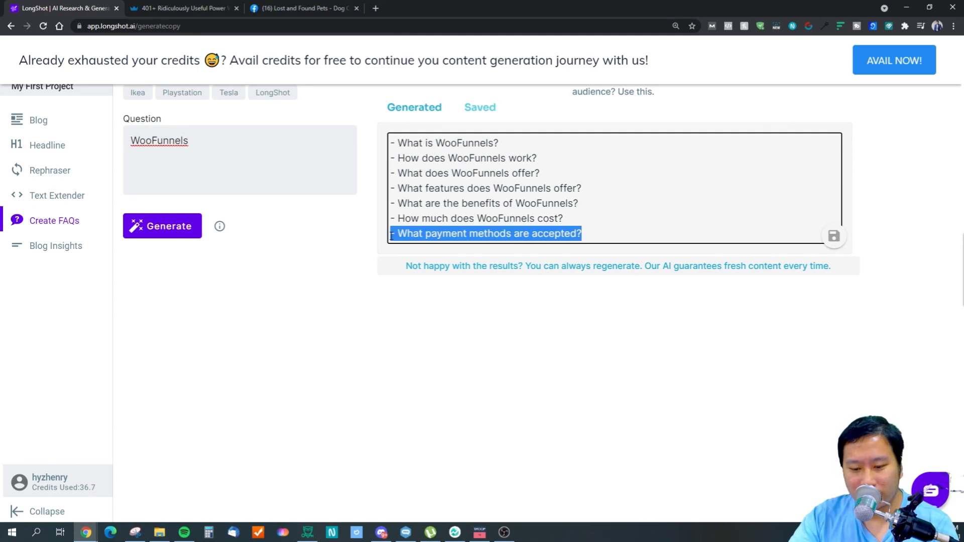
{"action": "key", "text": "BackSpace"}
{"action": "key", "text": "BackSpace"}
{"action": "left_click", "coordinate": [186, 334]}
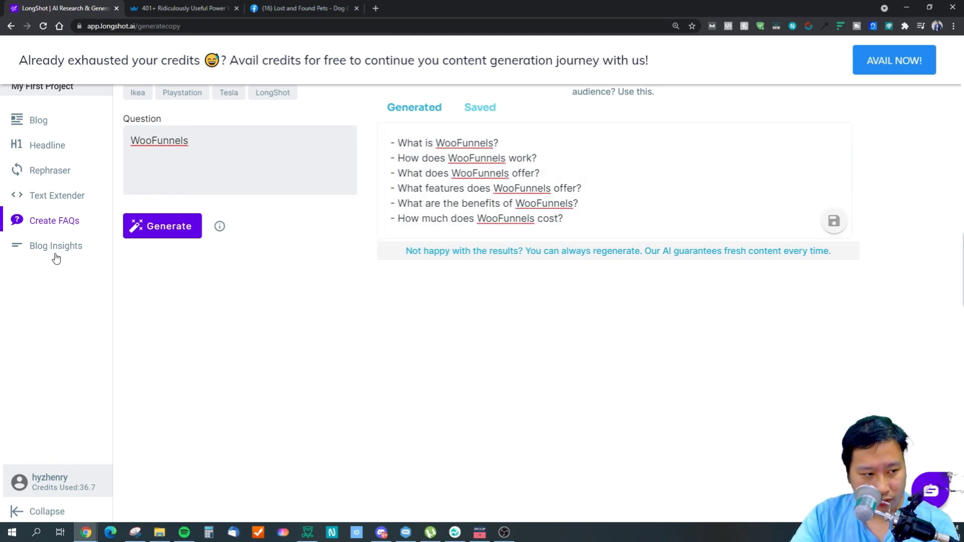
{"action": "left_click_drag", "start_coordinate": [578, 204], "coordinate": [412, 145]}
{"action": "left_click", "coordinate": [32, 301]}
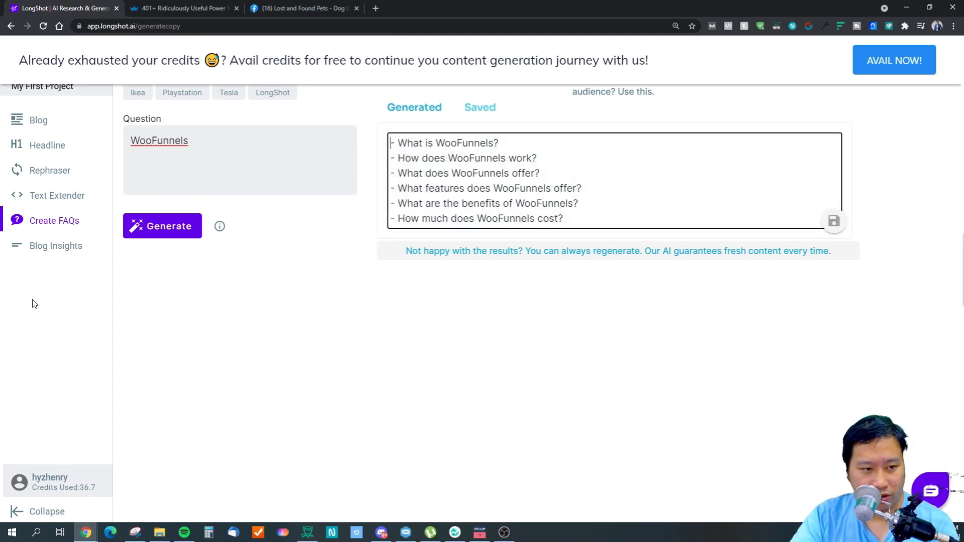
Step: Switch to the Blog Insights tool, open the free credits offer in a separate browser tab, and glance at it
{"action": "left_click", "coordinate": [53, 252]}
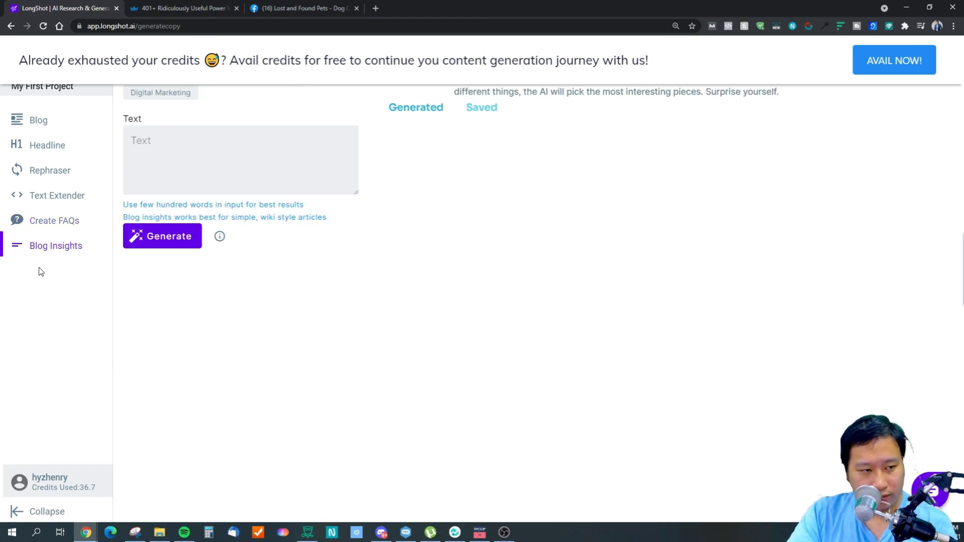
{"action": "right_click", "coordinate": [890, 69]}
{"action": "left_click", "coordinate": [718, 122]}
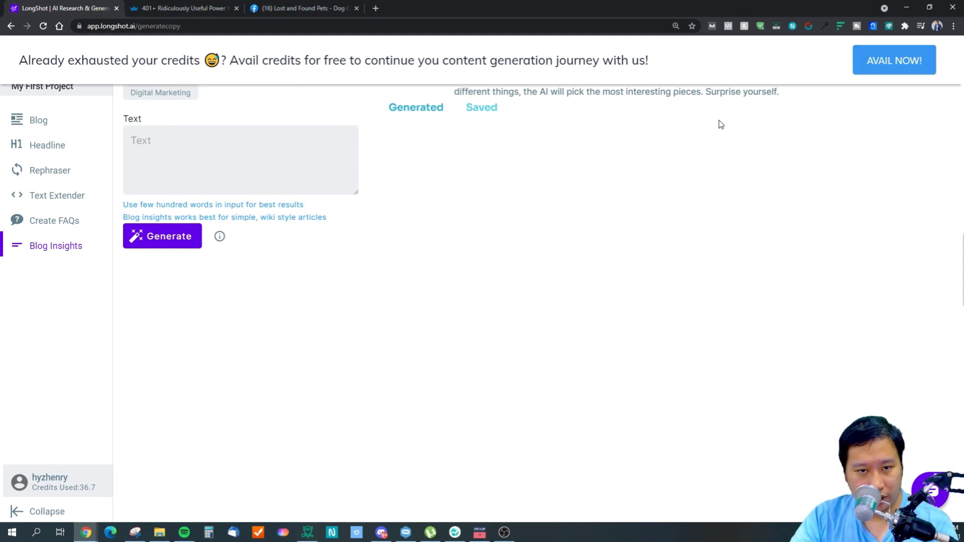
{"action": "left_click", "coordinate": [883, 69]}
{"action": "left_click", "coordinate": [78, 14]}
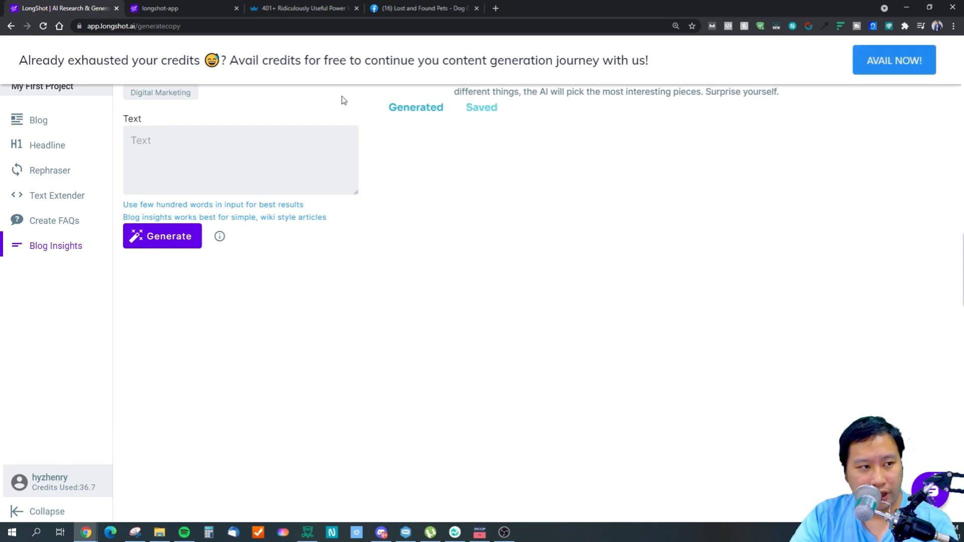
{"action": "left_click_drag", "start_coordinate": [123, 58], "coordinate": [229, 61]}
{"action": "left_click", "coordinate": [381, 74]}
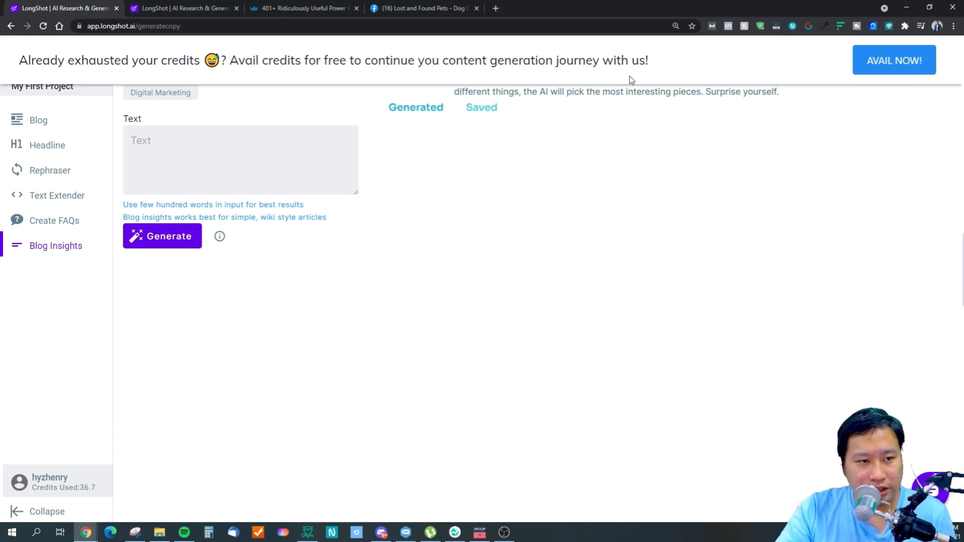
{"action": "left_click", "coordinate": [151, 8]}
{"action": "left_click", "coordinate": [50, 6]}
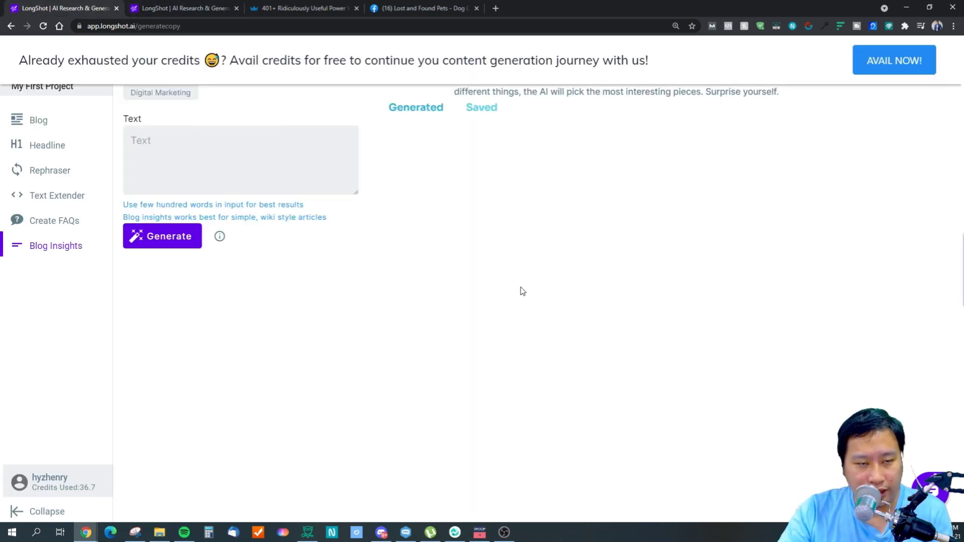
Step: Examine the Blog Insights tool's description, text input and usage hints
{"action": "key", "text": "ctrl+plus"}
{"action": "key", "text": "ctrl+plus"}
{"action": "key", "text": "ctrl+minus"}
{"action": "key", "text": "ctrl+minus"}
{"action": "key", "text": "ctrl+minus"}
{"action": "key", "text": "ctrl+minus"}
{"action": "key", "text": "ctrl+minus"}
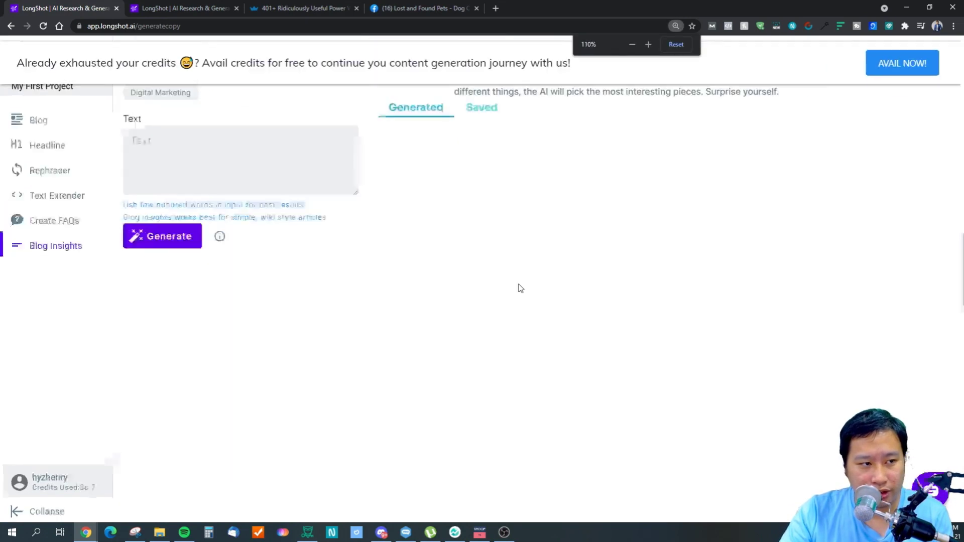
{"action": "key", "text": "ctrl+plus"}
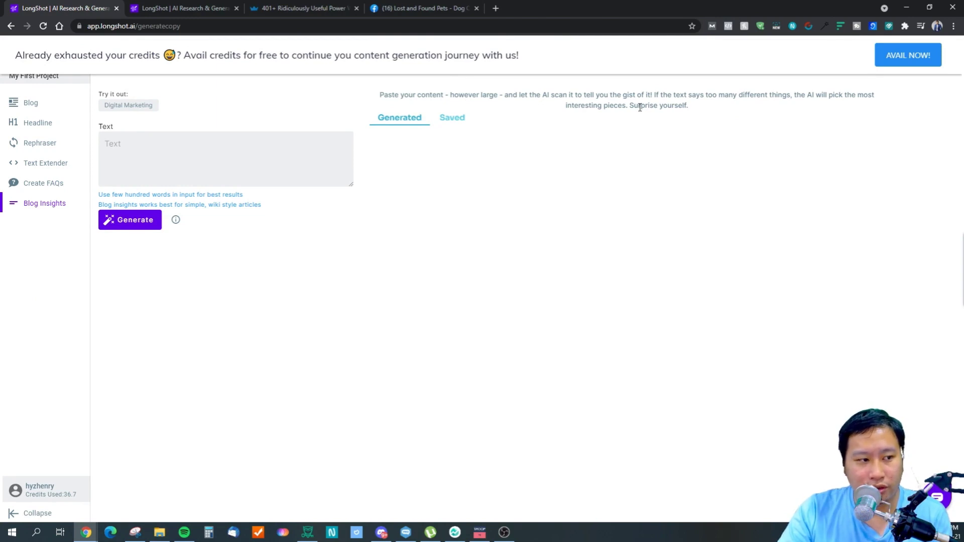
{"action": "key", "text": "ctrl+plus"}
{"action": "key", "text": "ctrl+plus"}
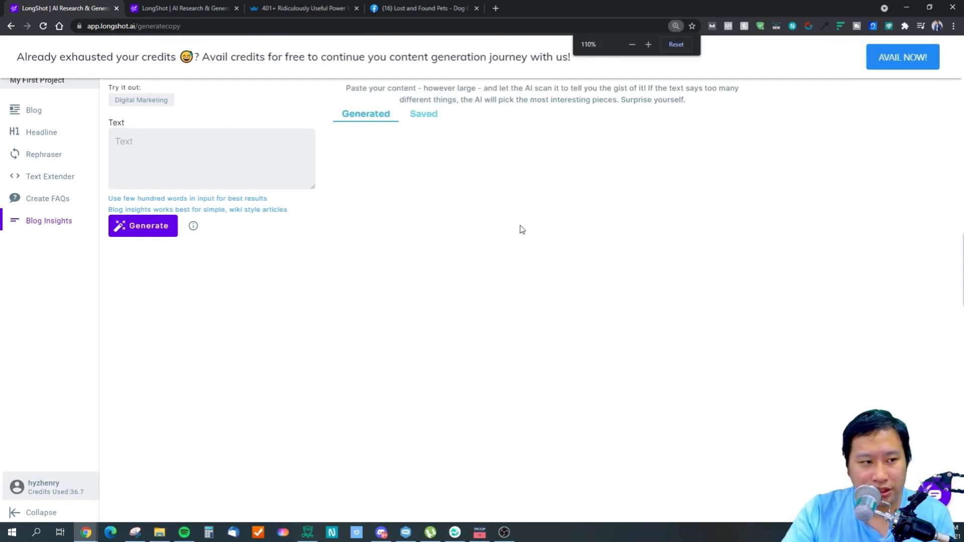
{"action": "left_click", "coordinate": [189, 161]}
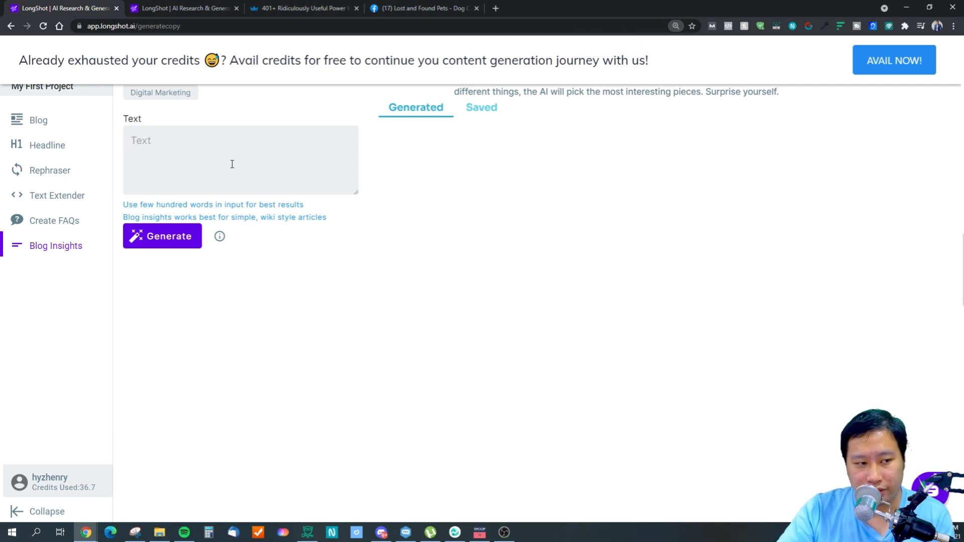
{"action": "left_click", "coordinate": [48, 122]}
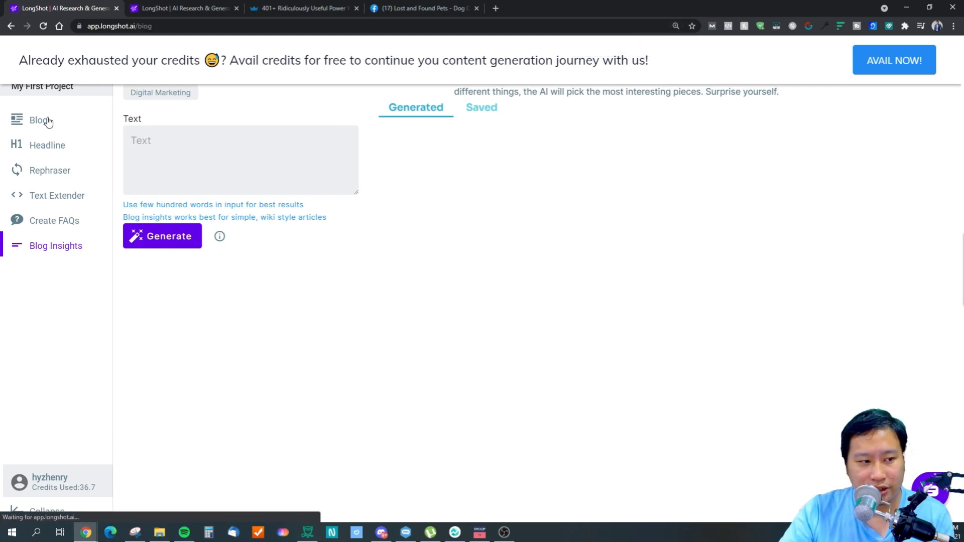
{"action": "left_click", "coordinate": [47, 242]}
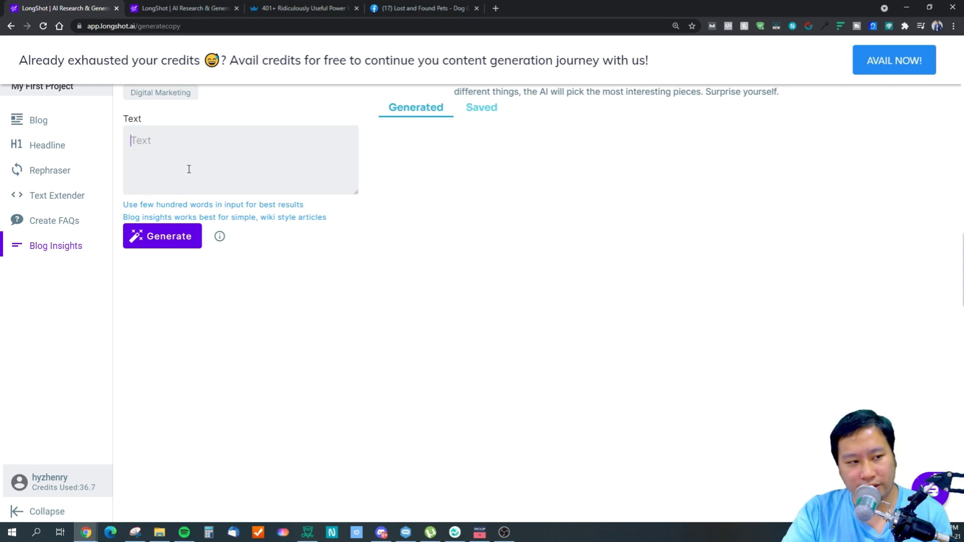
Step: Return to the Blog stage of the WooFunnels article and review the draft from its headline to the conclusion
{"action": "left_click", "coordinate": [49, 121]}
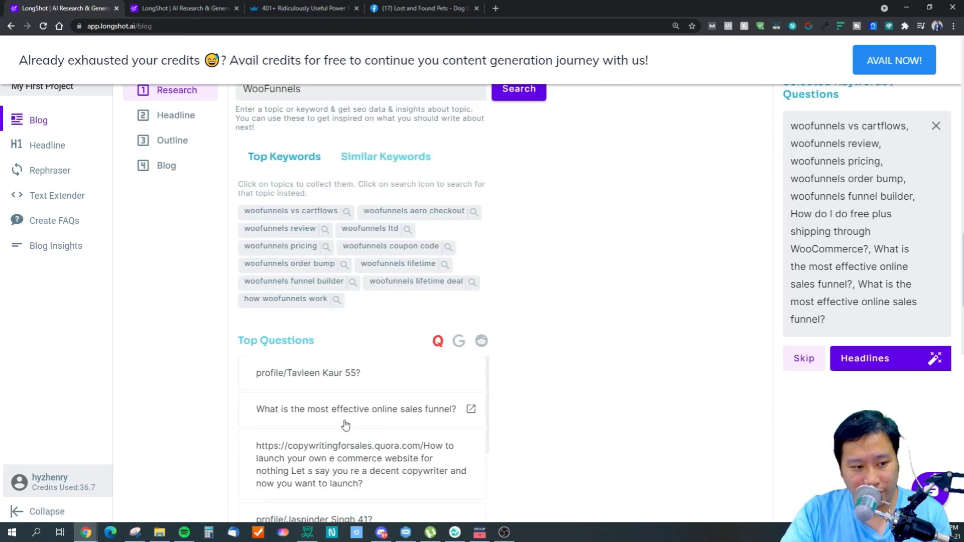
{"action": "left_click", "coordinate": [154, 174]}
{"action": "scroll", "coordinate": [353, 377], "scroll_direction": "down", "scroll_amount": 6}
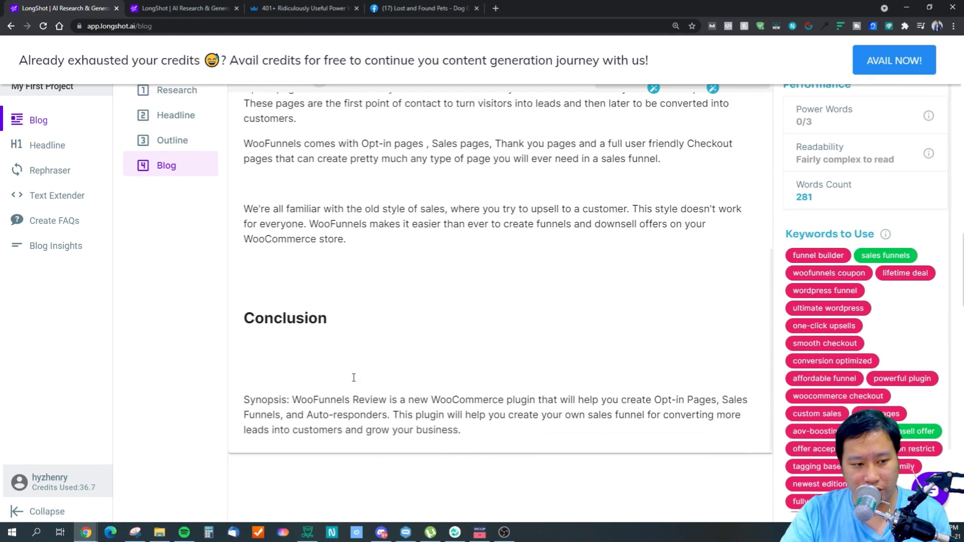
{"action": "scroll", "coordinate": [378, 402], "scroll_direction": "up", "scroll_amount": 5}
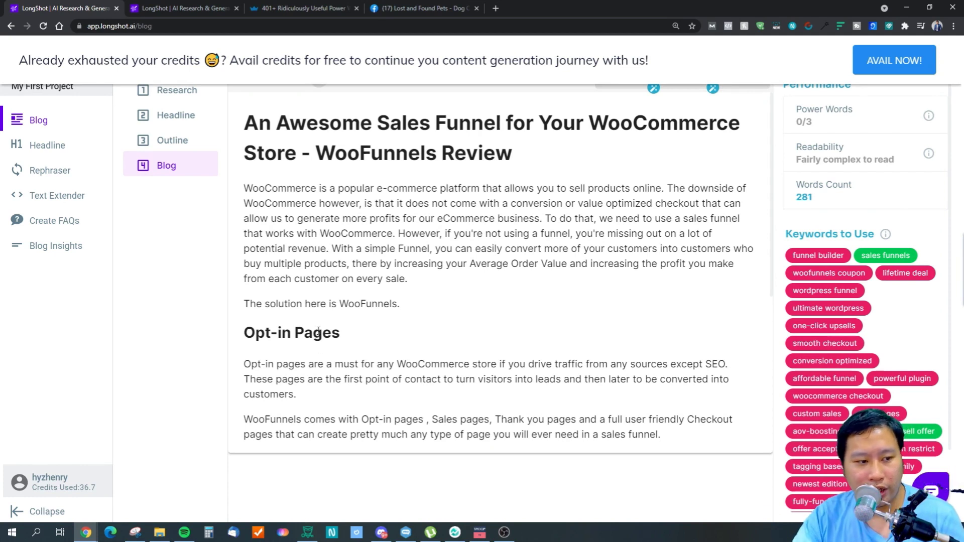
{"action": "scroll", "coordinate": [459, 345], "scroll_direction": "down", "scroll_amount": 5}
{"action": "scroll", "coordinate": [459, 345], "scroll_direction": "down", "scroll_amount": 1}
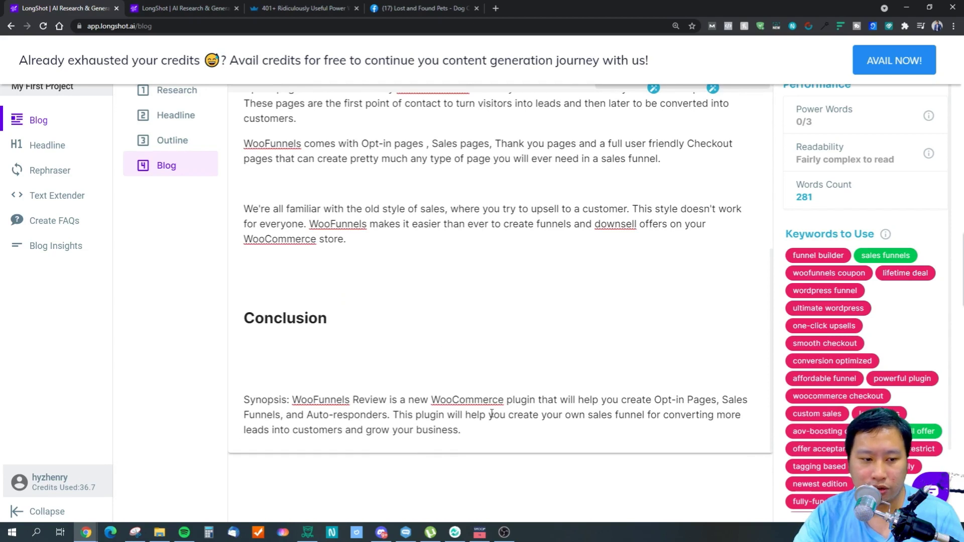
{"action": "scroll", "coordinate": [470, 389], "scroll_direction": "up", "scroll_amount": 5}
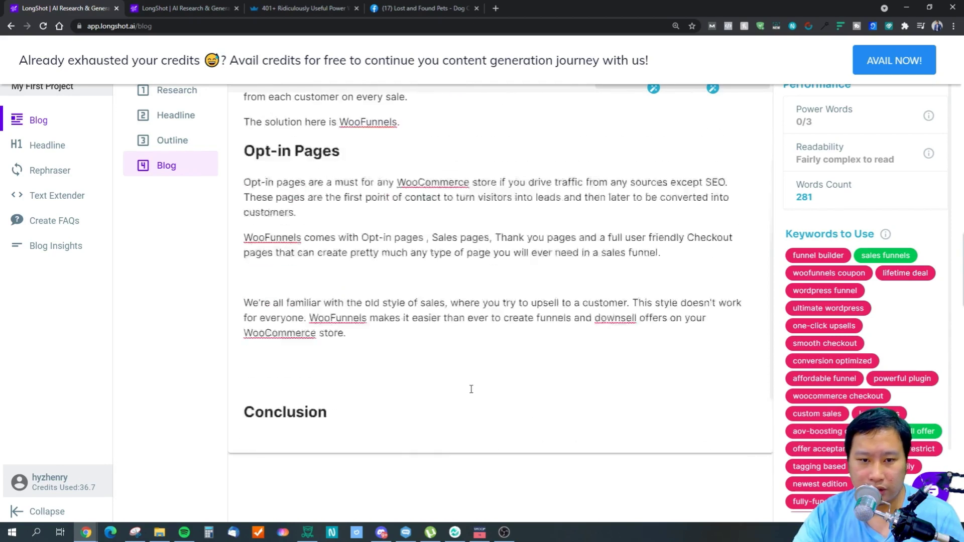
{"action": "scroll", "coordinate": [470, 391], "scroll_direction": "down", "scroll_amount": 5}
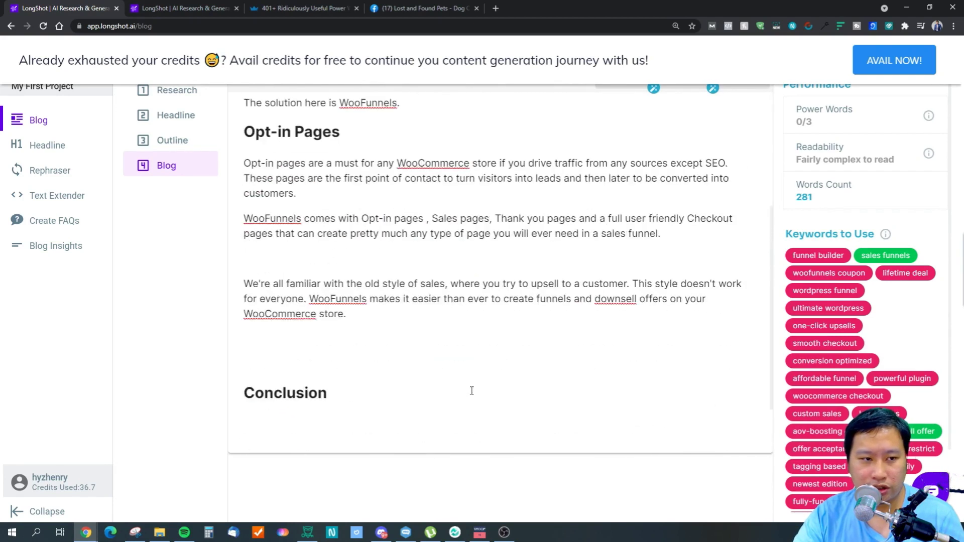
Step: Use Expand Content on the conclusion's last sentence, "This plugin will help you create your own sales funnel for converting more leads into customers and grow your business."
{"action": "left_click", "coordinate": [468, 428]}
{"action": "left_click_drag", "start_coordinate": [444, 425], "coordinate": [246, 399]}
{"action": "left_click_drag", "start_coordinate": [544, 443], "coordinate": [392, 418]}
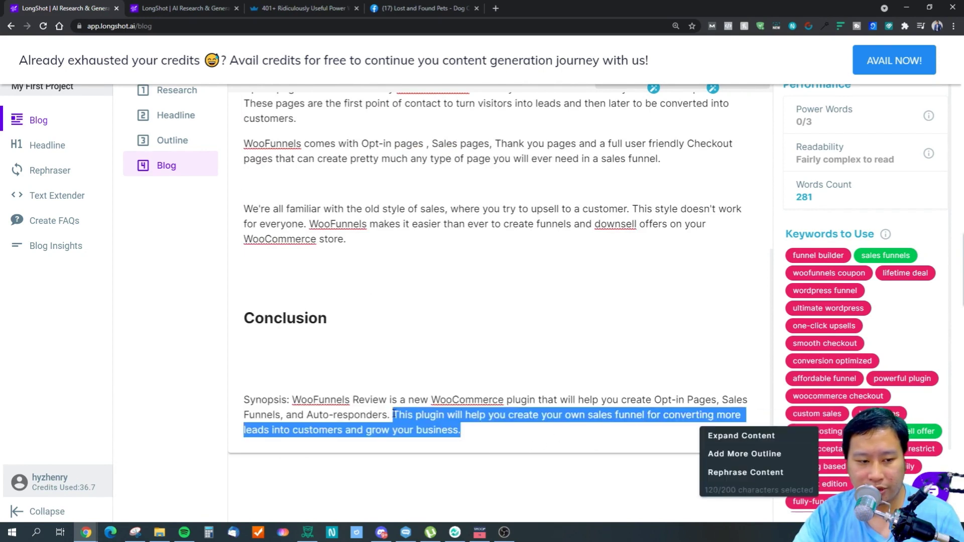
{"action": "left_click", "coordinate": [725, 440]}
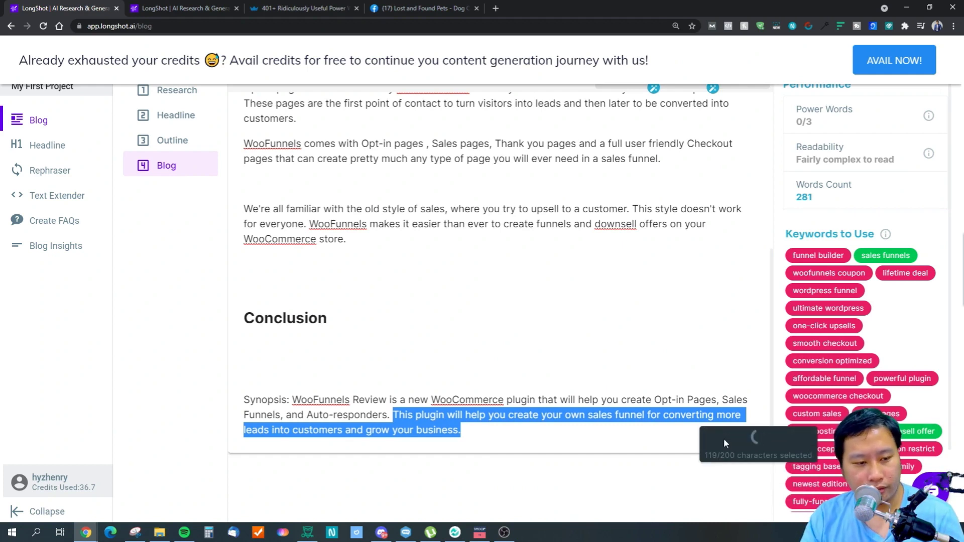
{"action": "scroll", "coordinate": [519, 392], "scroll_direction": "up", "scroll_amount": 2}
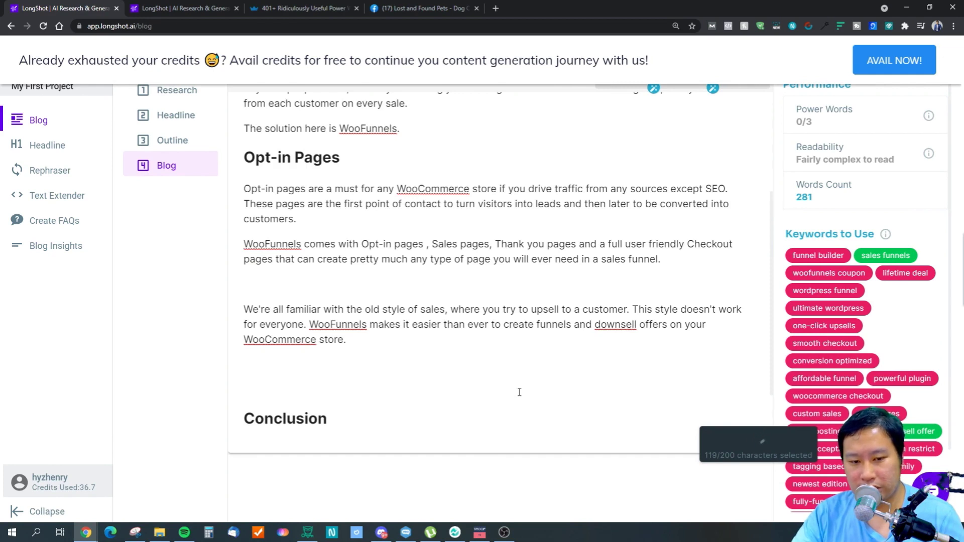
{"action": "scroll", "coordinate": [519, 392], "scroll_direction": "down", "scroll_amount": 2}
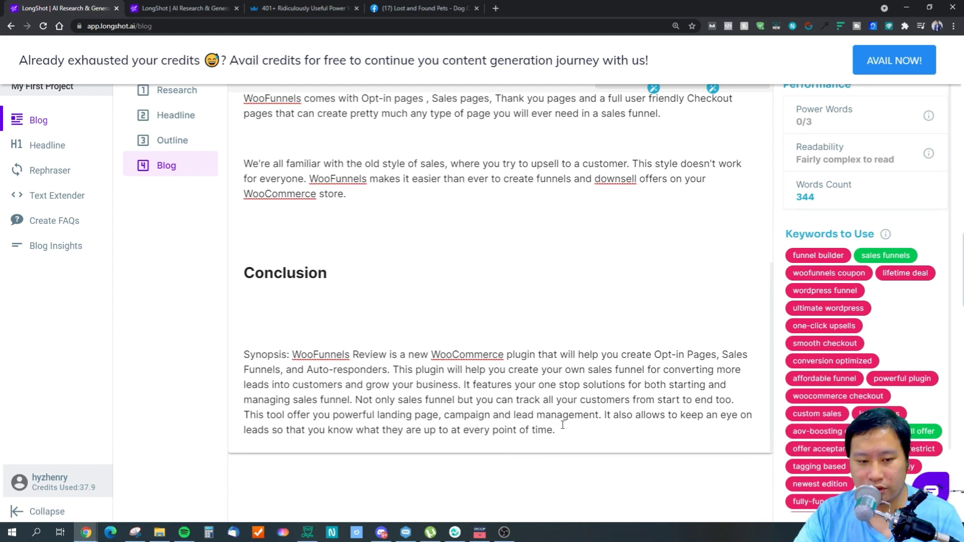
Step: Check the newly generated sentences in the conclusion and look back over the rest of the review draft
{"action": "left_click_drag", "start_coordinate": [556, 430], "coordinate": [463, 386]}
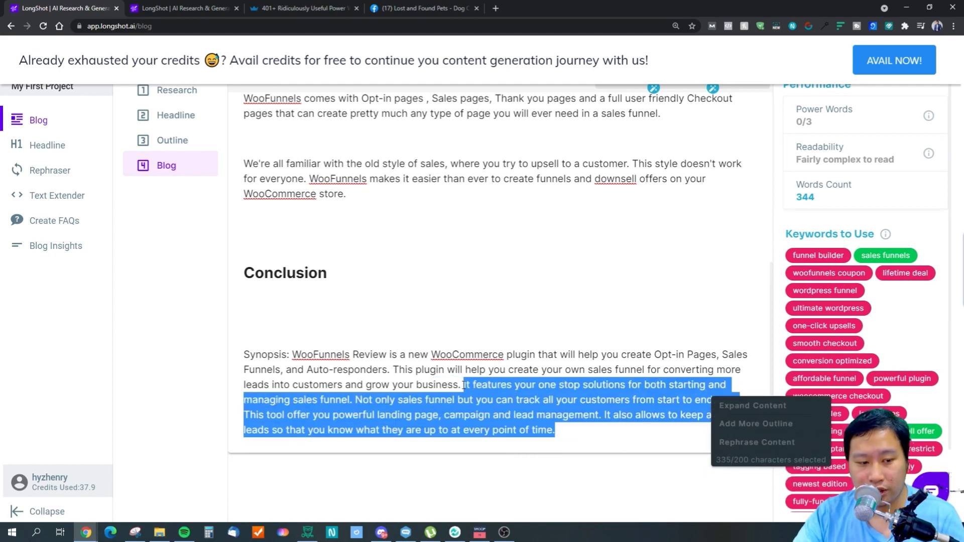
{"action": "left_click", "coordinate": [420, 415]}
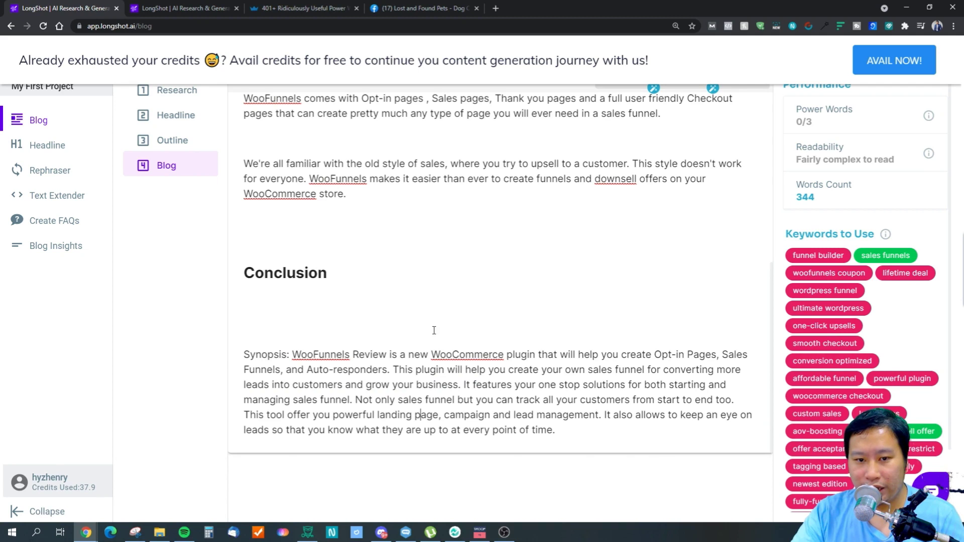
{"action": "scroll", "coordinate": [434, 330], "scroll_direction": "up", "scroll_amount": 7}
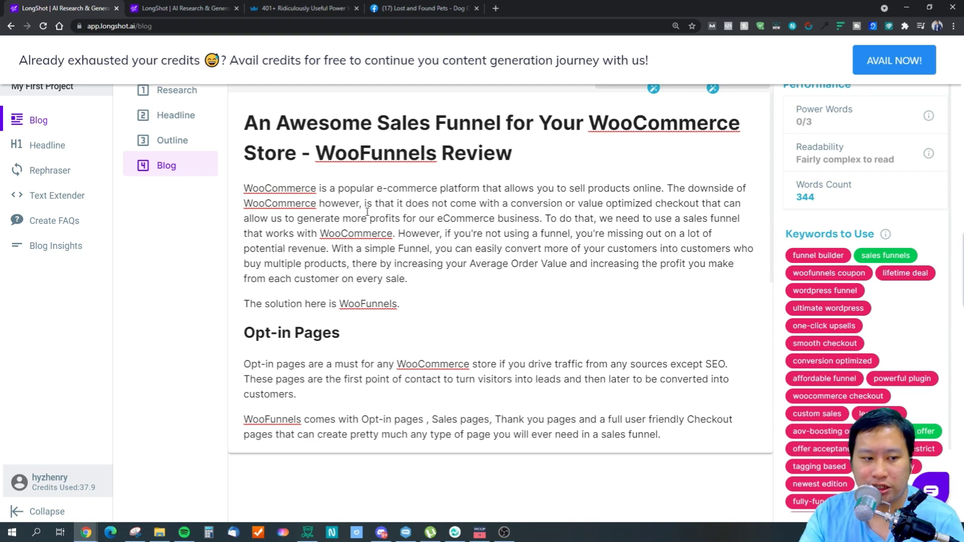
{"action": "scroll", "coordinate": [433, 391], "scroll_direction": "down", "scroll_amount": 6}
{"action": "scroll", "coordinate": [433, 392], "scroll_direction": "up", "scroll_amount": 4}
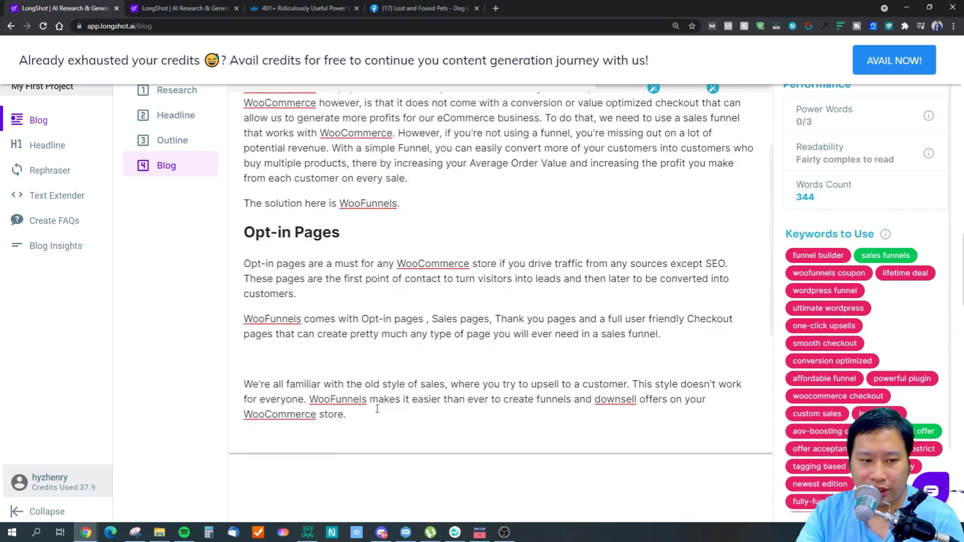